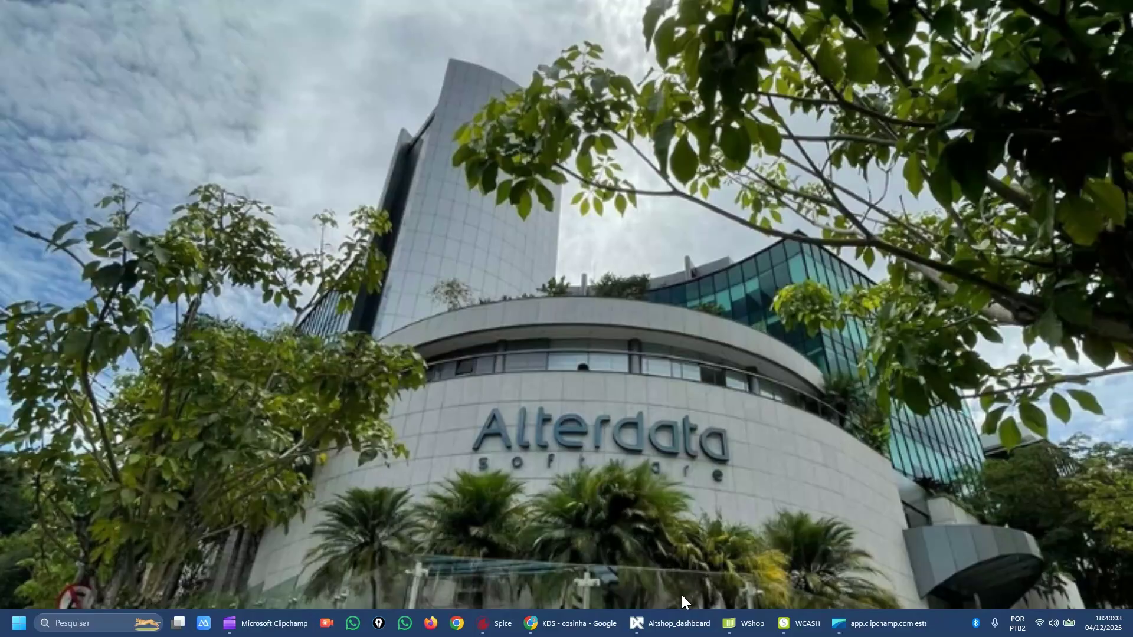
# Switch to the Altshop dashboard and review the type options in the Forma de pagamento chart's parameters without changing them
pyautogui.click(694, 625)
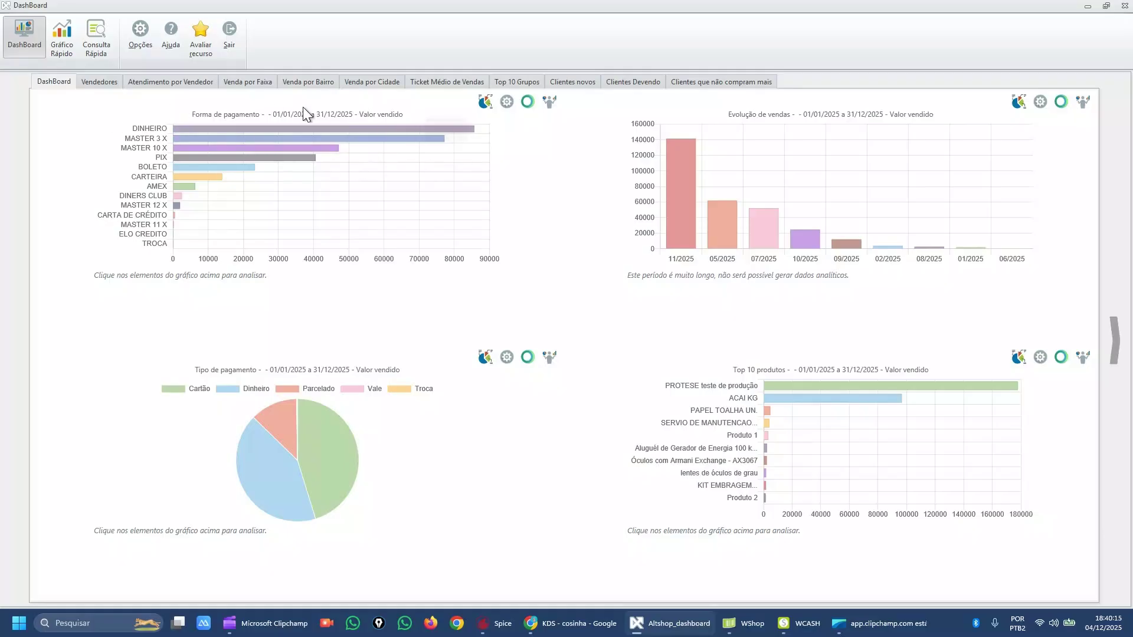
pyautogui.moveTo(360, 138)
pyautogui.click(507, 101)
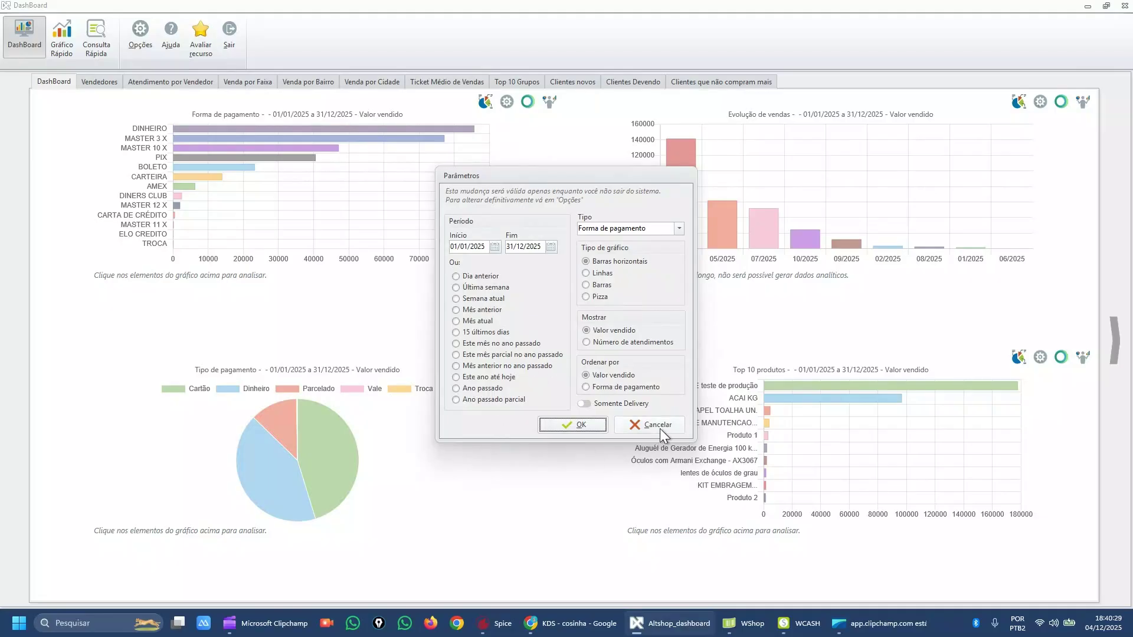
pyautogui.click(677, 229)
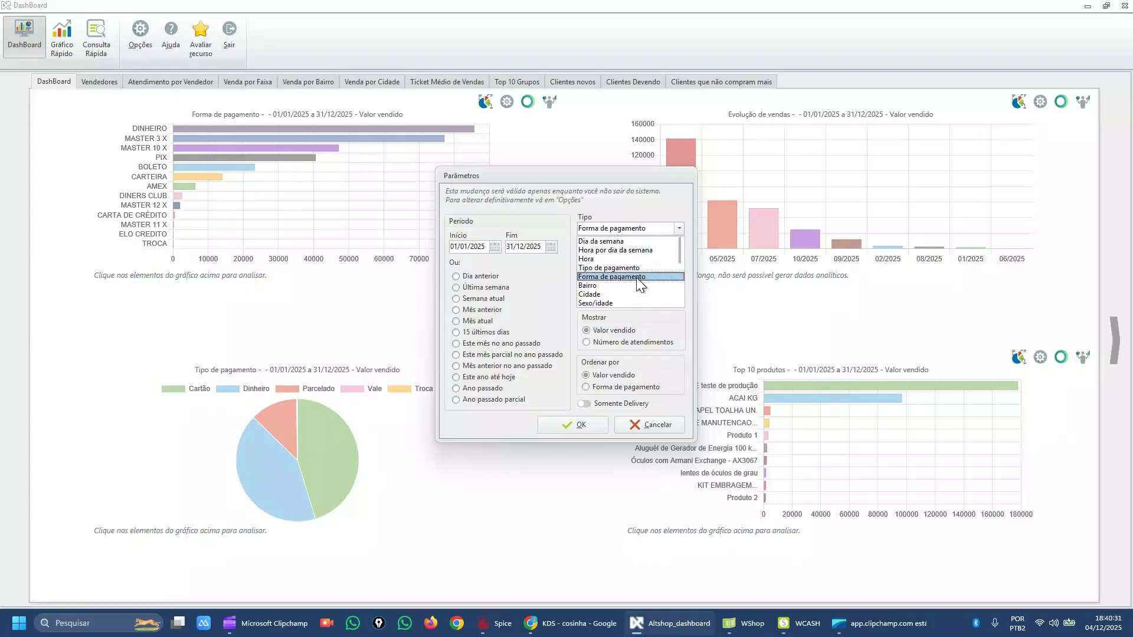
pyautogui.click(640, 241)
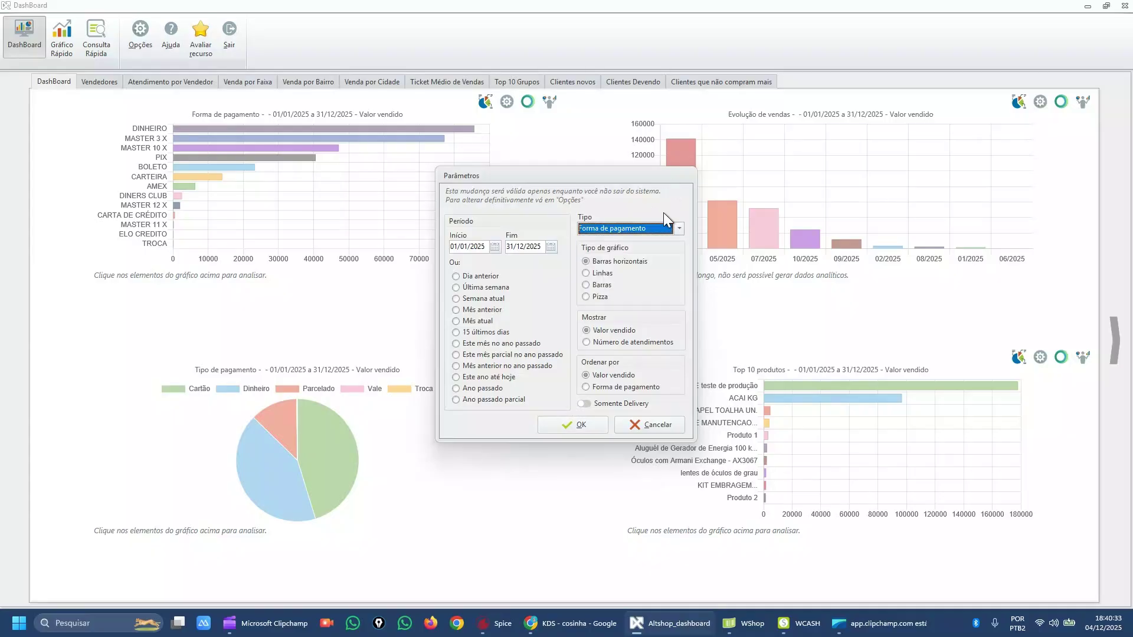
pyautogui.click(661, 425)
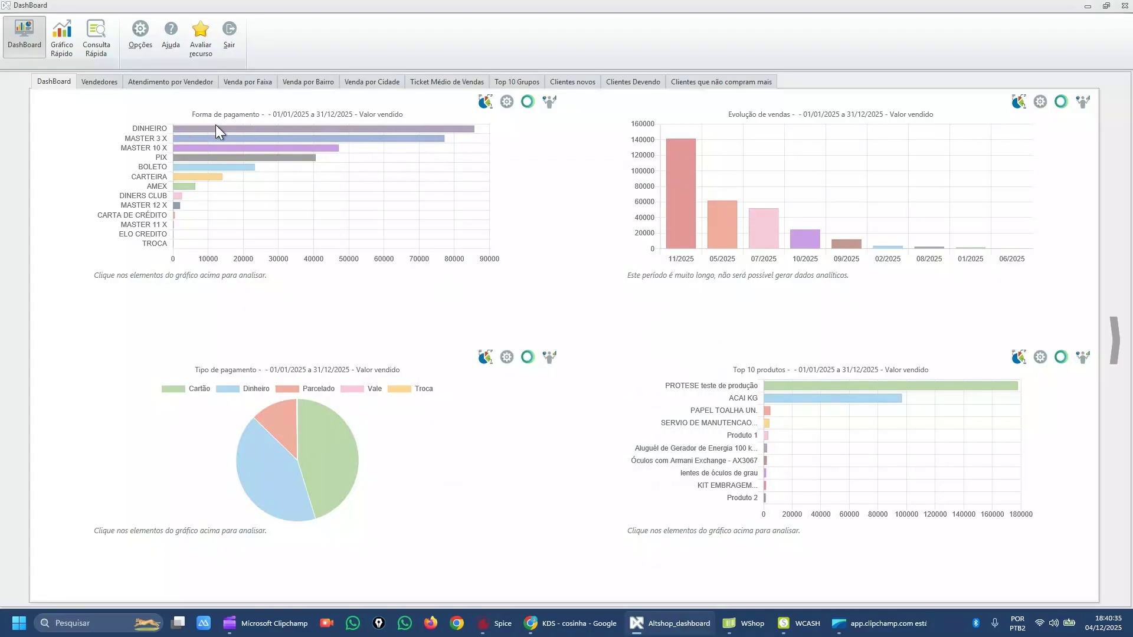
# Examine the values on the Forma de pagamento, Evolução de vendas and Tipo de pagamento charts
pyautogui.moveTo(208, 128)
pyautogui.moveTo(683, 217)
pyautogui.moveTo(773, 222)
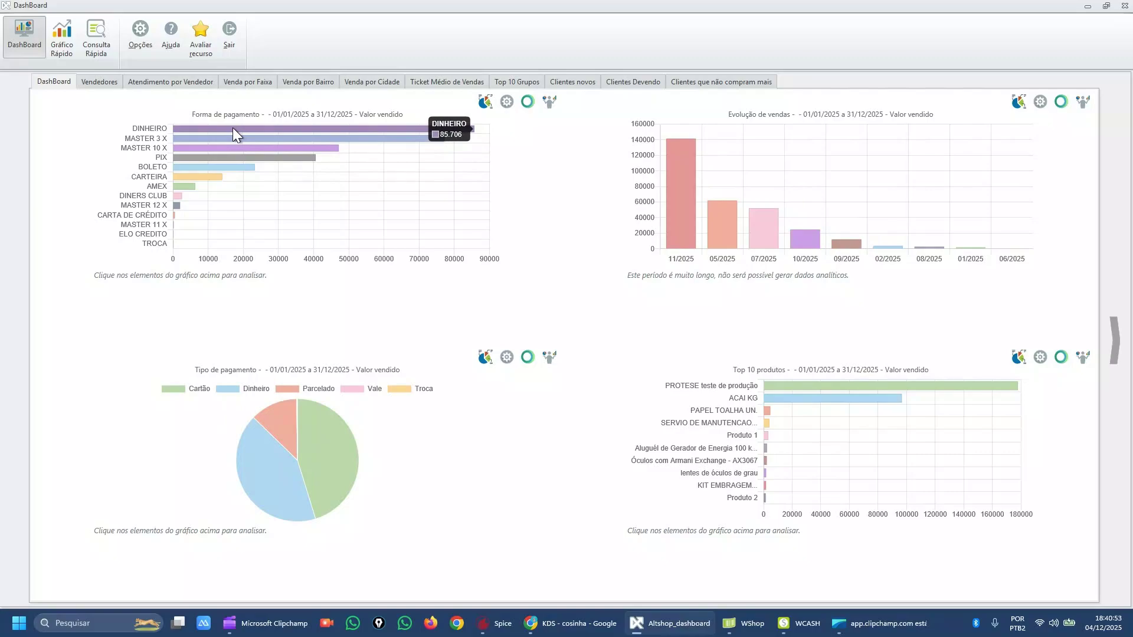
pyautogui.moveTo(263, 454)
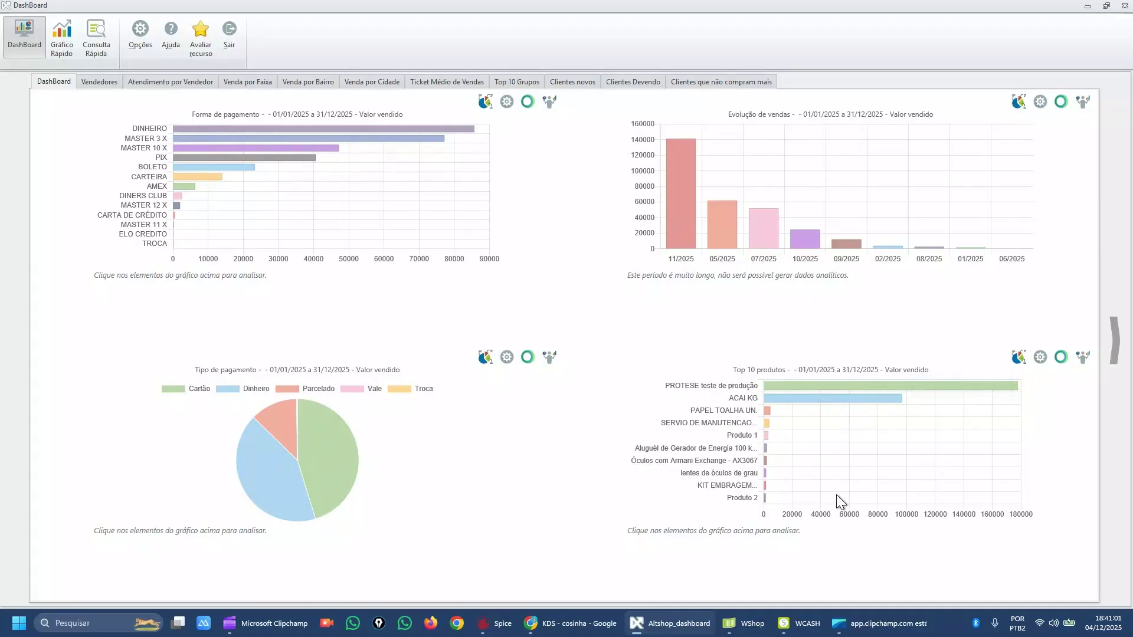
# Change the Vendedores chart to the Ticket médio type as a Barras graph, with the period starting on 01/01/2025
pyautogui.click(97, 81)
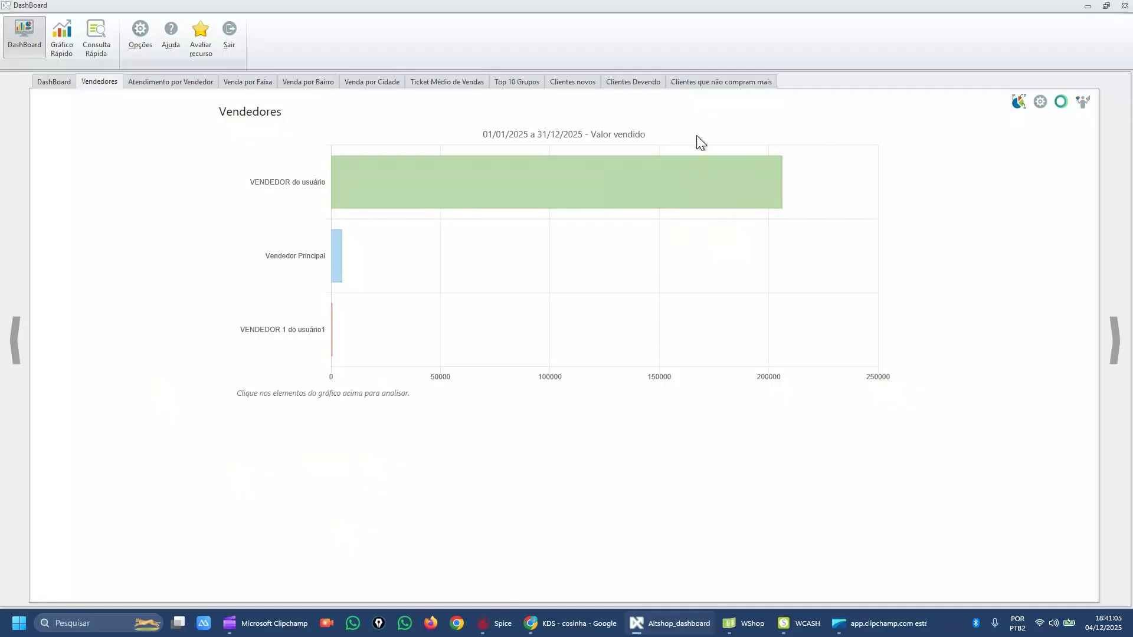
pyautogui.click(1041, 102)
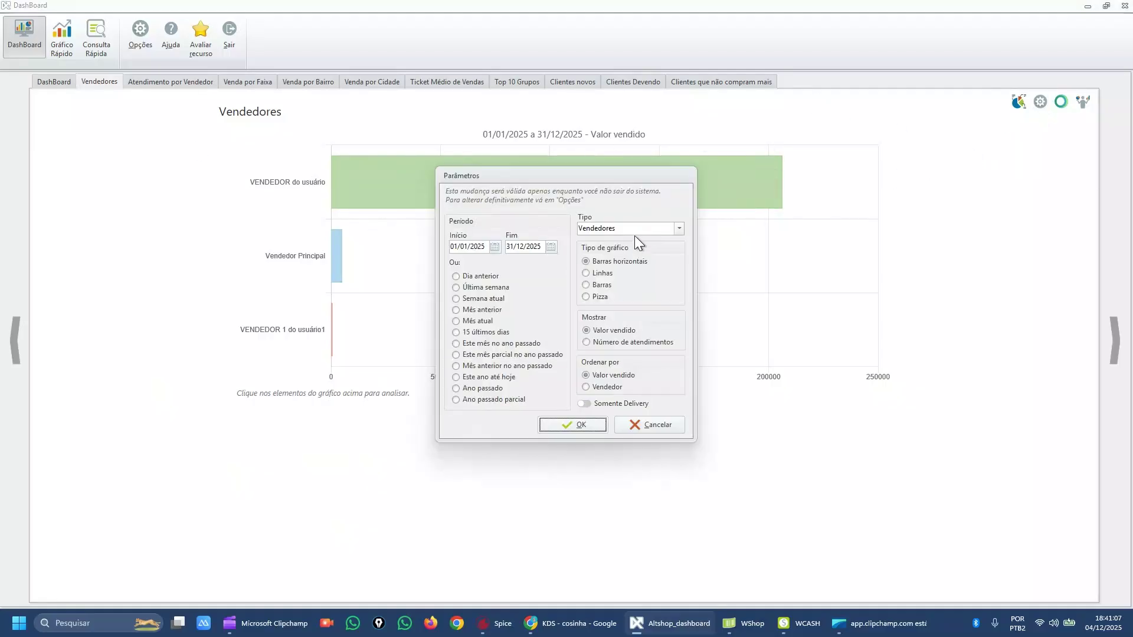
pyautogui.click(679, 228)
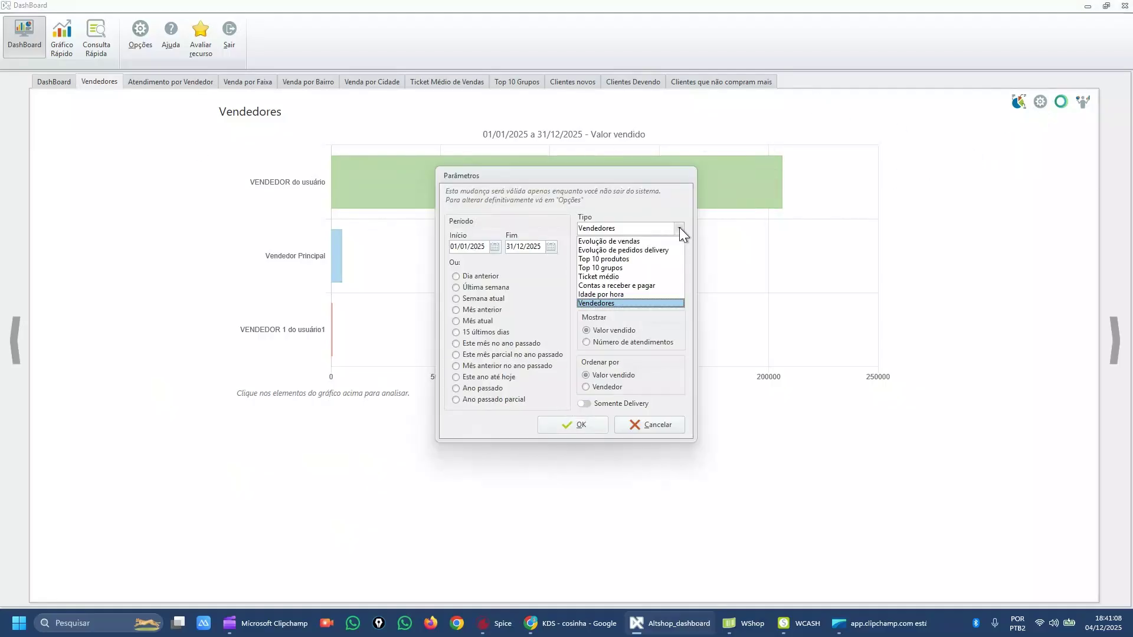
pyautogui.click(615, 277)
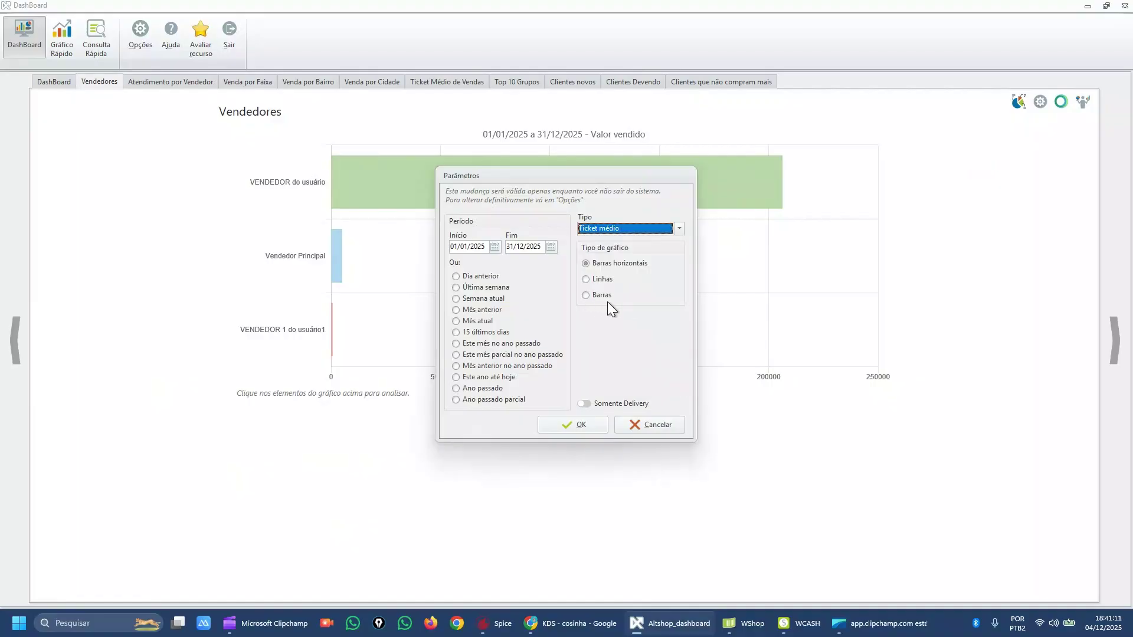
pyautogui.click(603, 296)
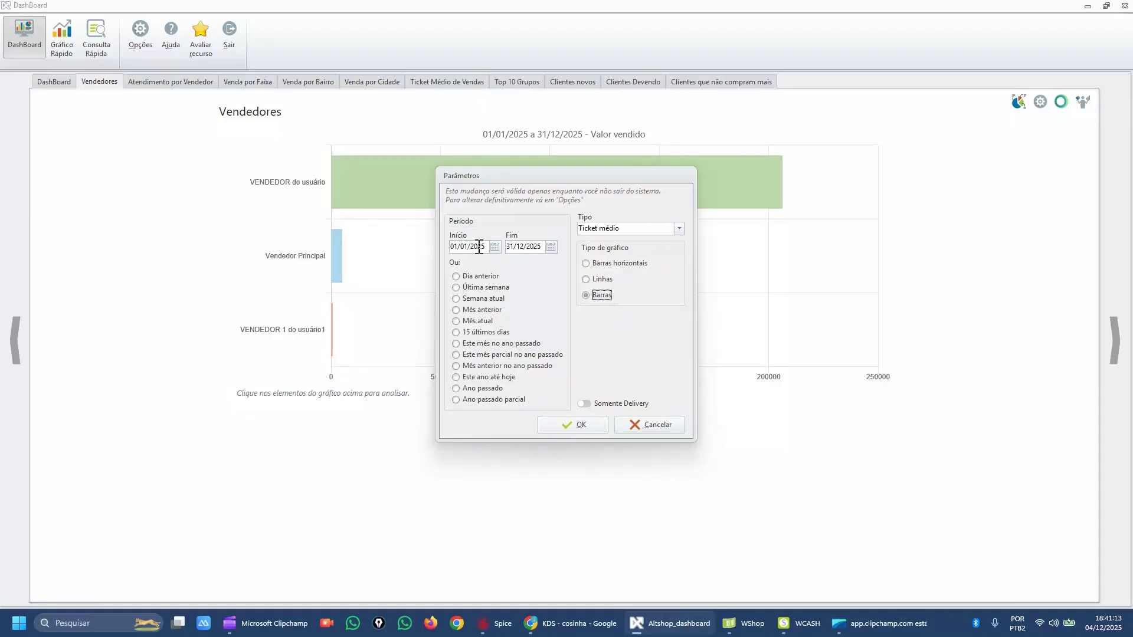
pyautogui.moveTo(479, 247); pyautogui.dragTo(289, 245)
pyautogui.write('01/01/2025')
pyautogui.press('Tab')
pyautogui.click(590, 425)
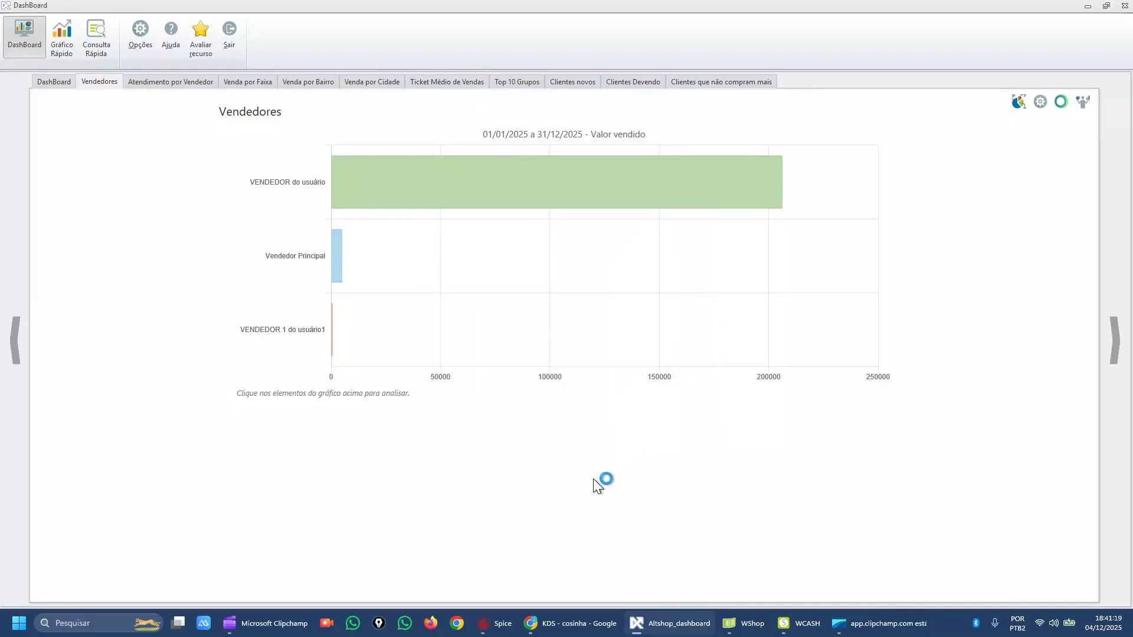
# Examine the monthly Ticket médio values and the Clientes novos and Clientes Devendo lists
pyautogui.moveTo(574, 245)
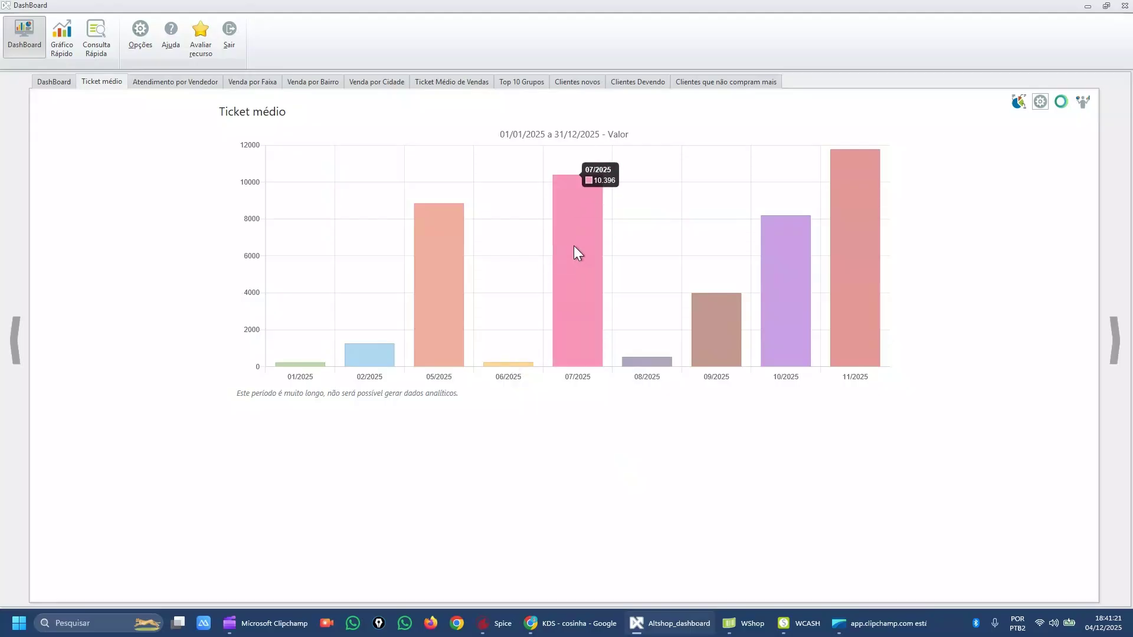
pyautogui.moveTo(874, 194)
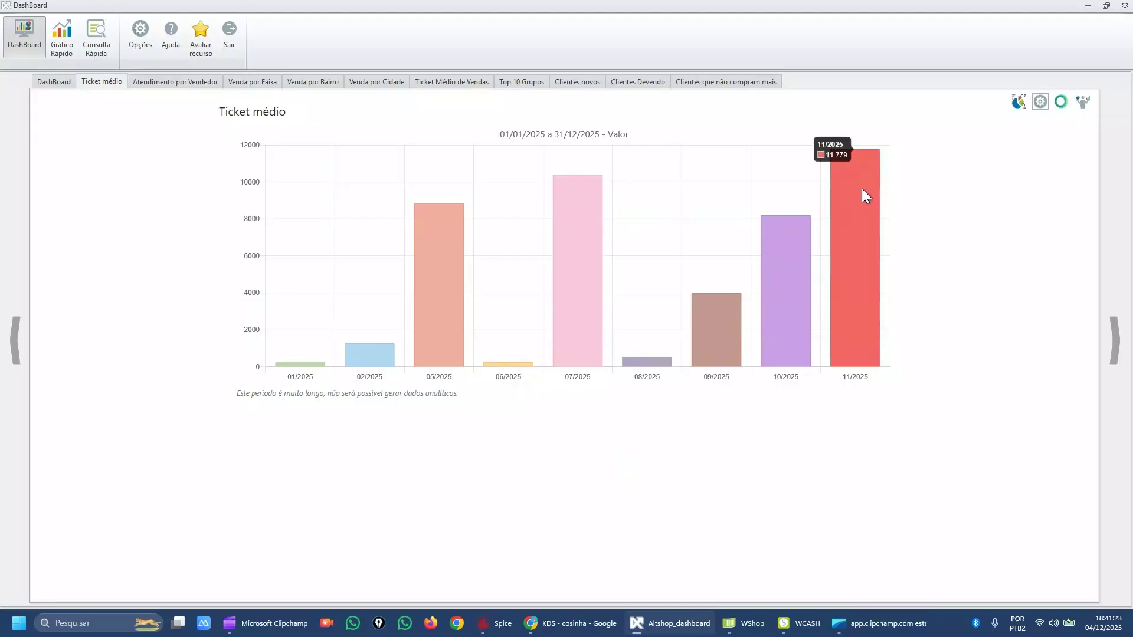
pyautogui.moveTo(770, 333)
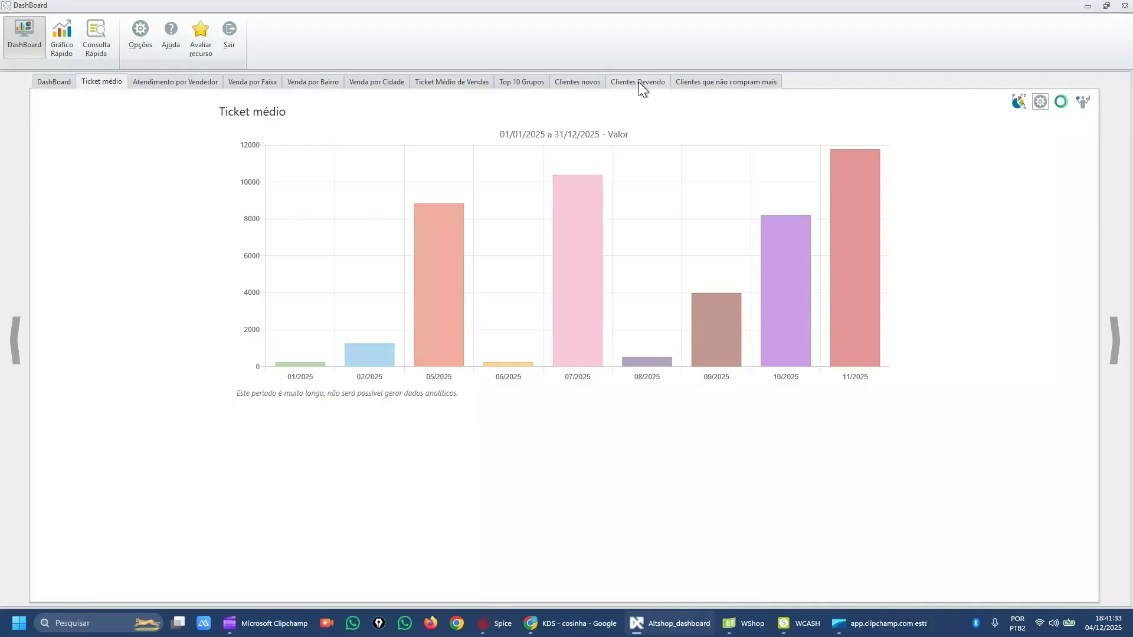
pyautogui.click(577, 82)
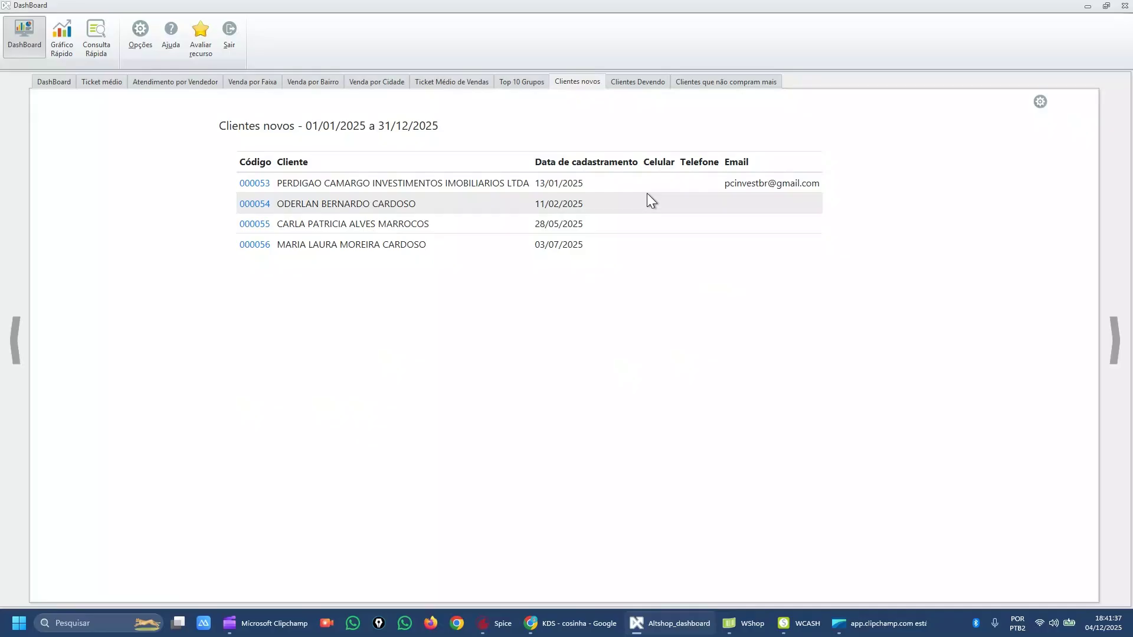
pyautogui.click(637, 82)
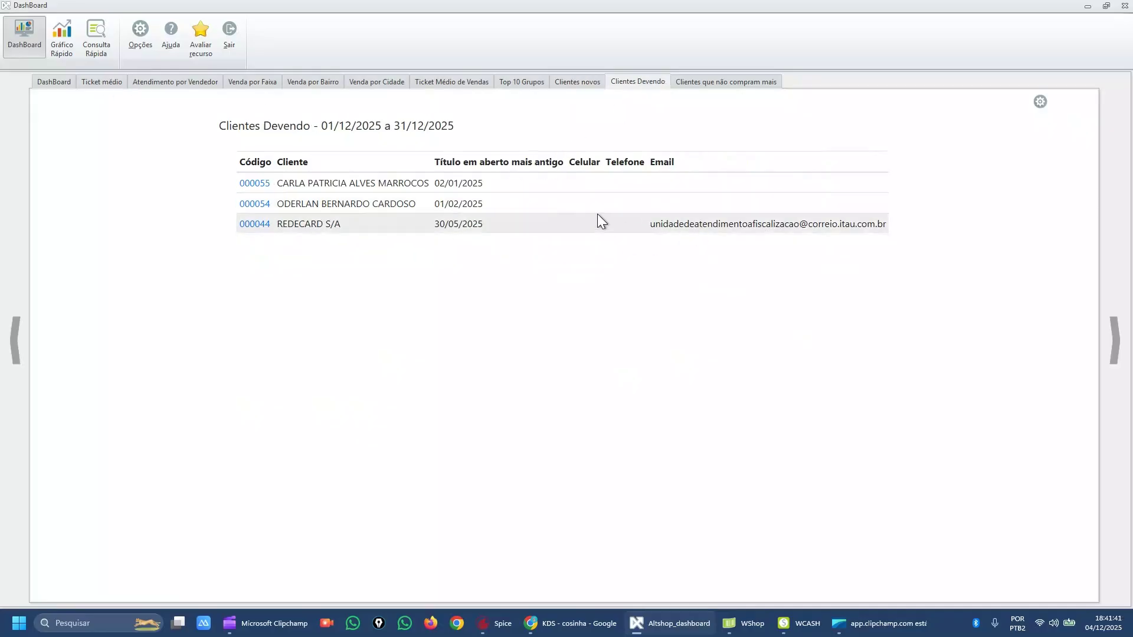
# Compare the main dashboard's Forma de pagamento chart with the period 01/01/2024 to 31/12/2024, and close the comparison after viewing it
pyautogui.click(66, 81)
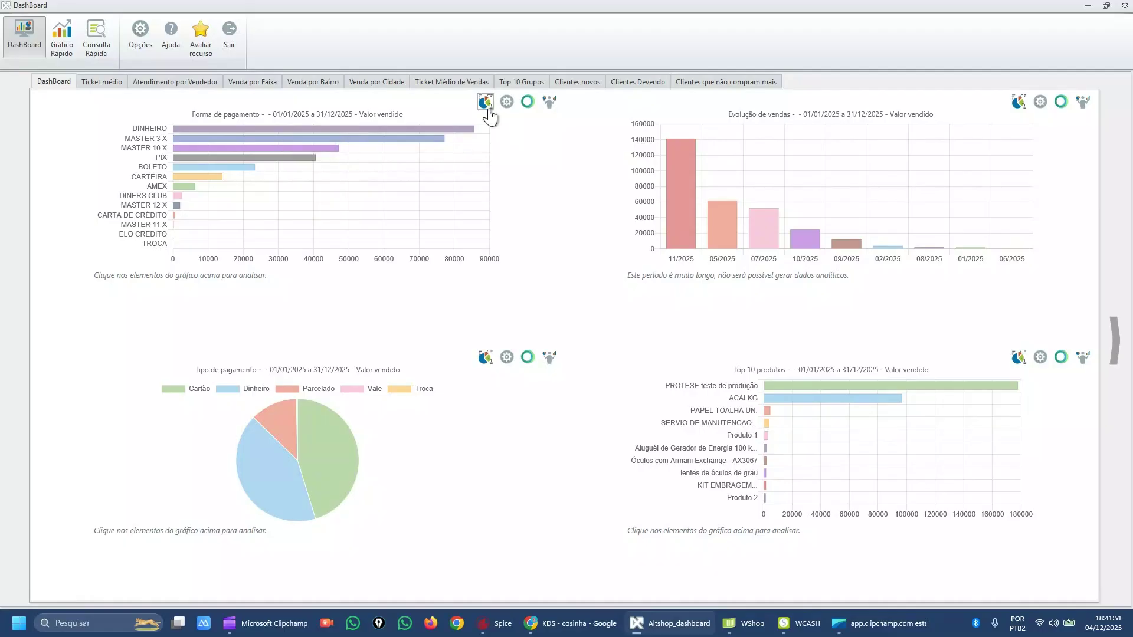
pyautogui.click(550, 103)
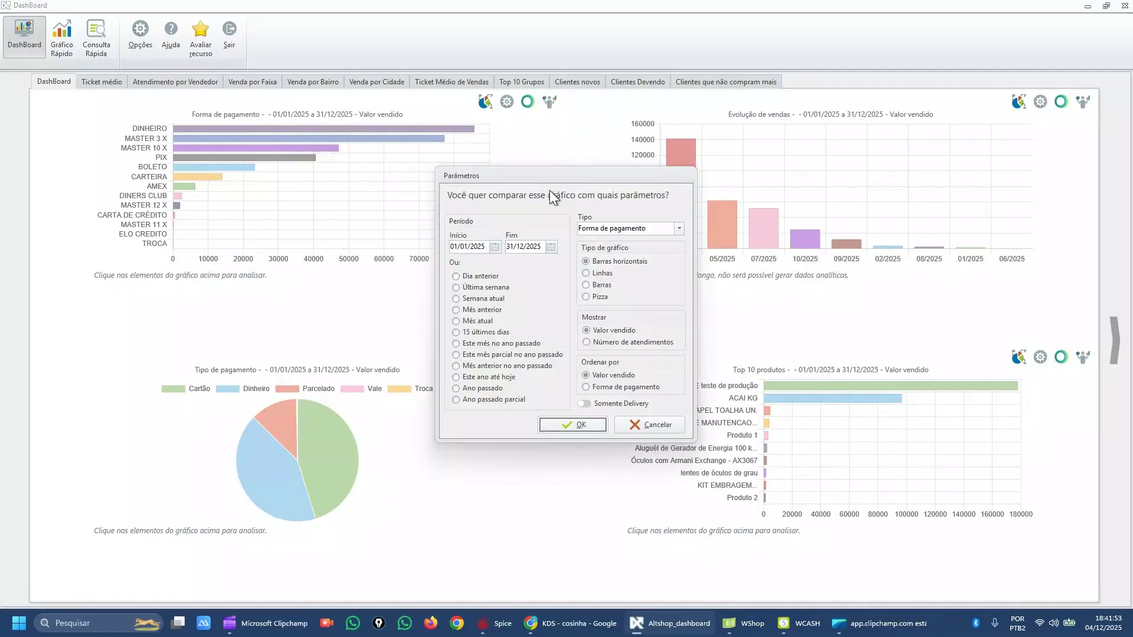
pyautogui.moveTo(550, 175); pyautogui.dragTo(686, 177)
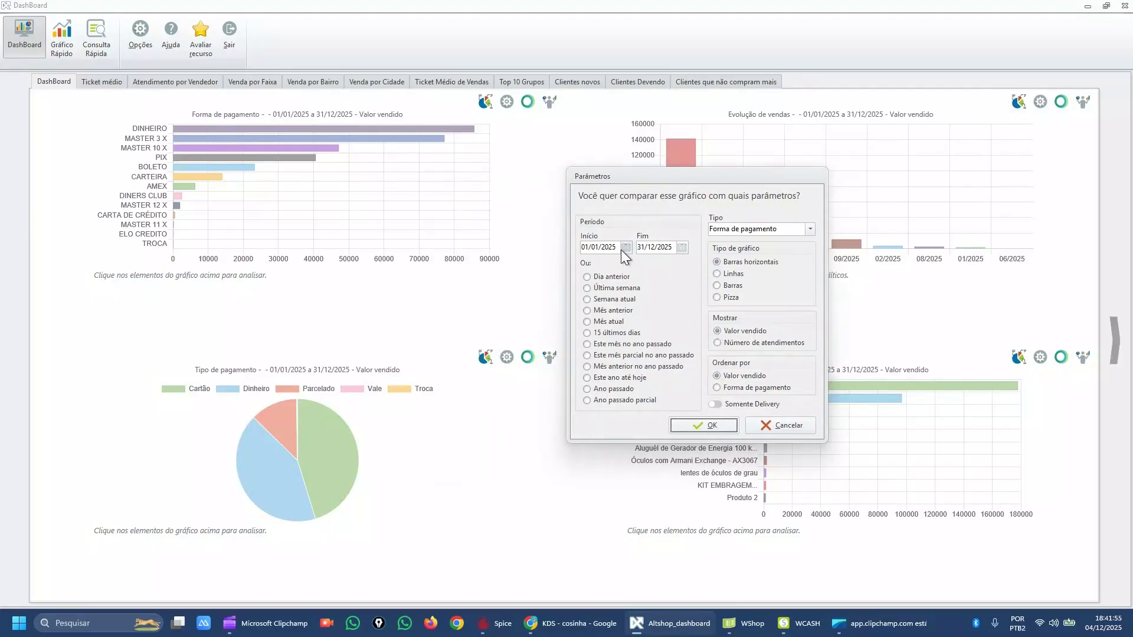
pyautogui.moveTo(621, 250); pyautogui.dragTo(492, 242)
pyautogui.write('01/01/2024')
pyautogui.press('Tab')
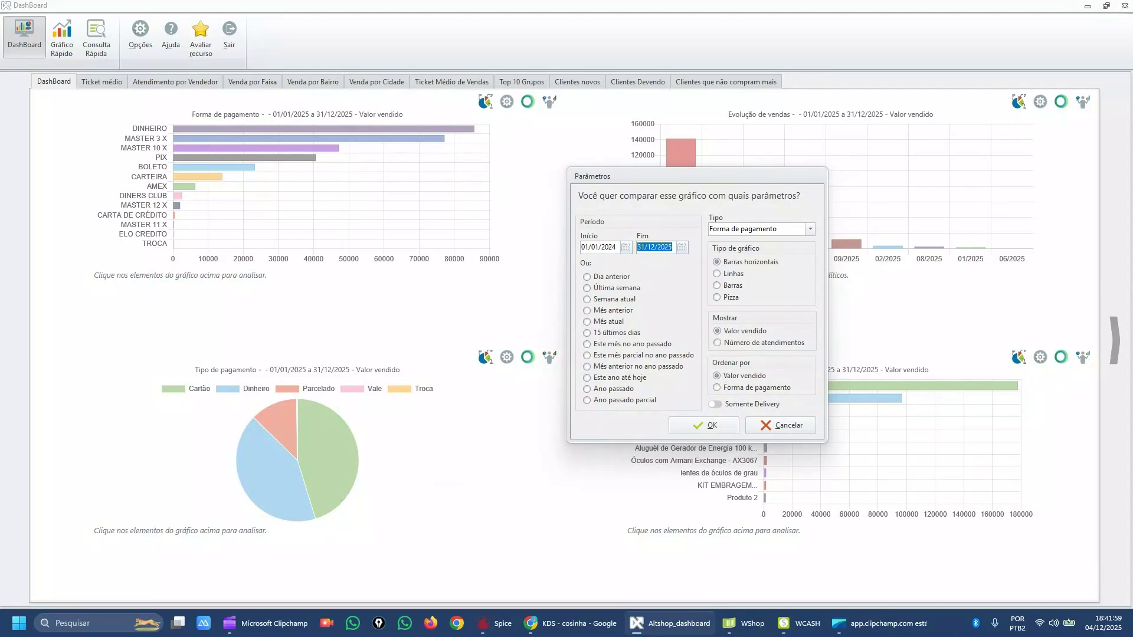
pyautogui.write('31/12/2024')
pyautogui.click(713, 427)
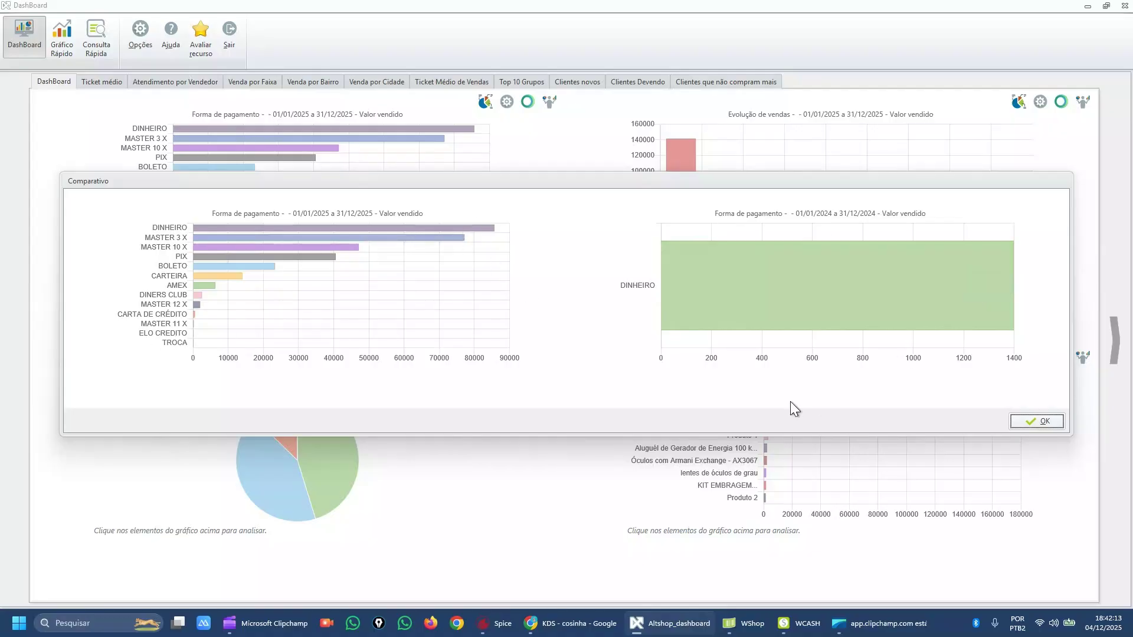
pyautogui.click(1040, 421)
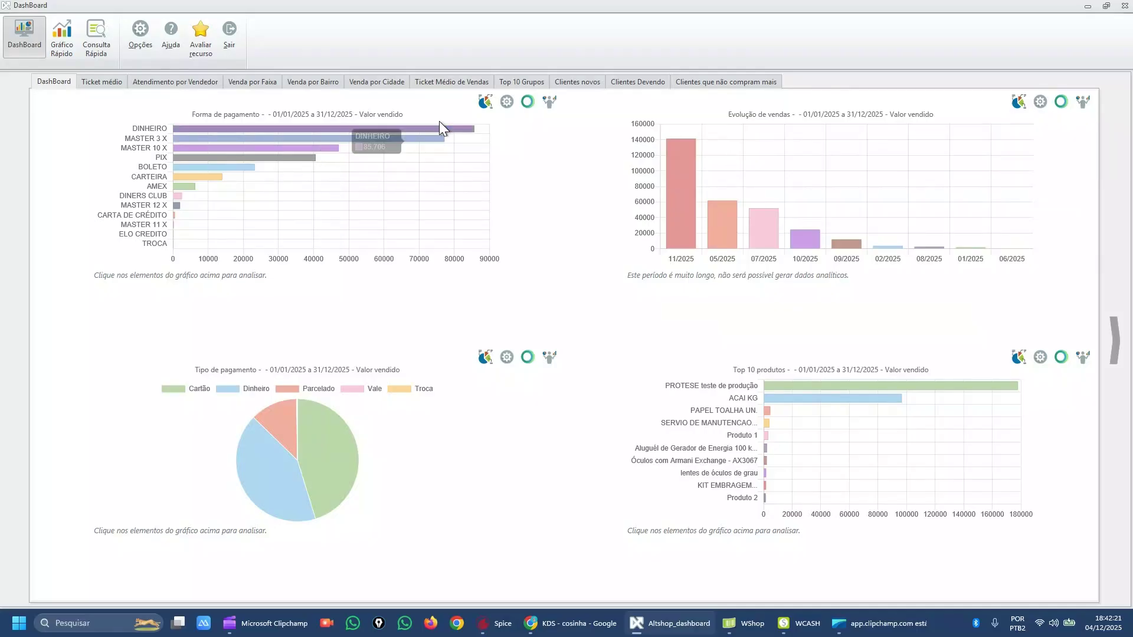
pyautogui.click(1040, 358)
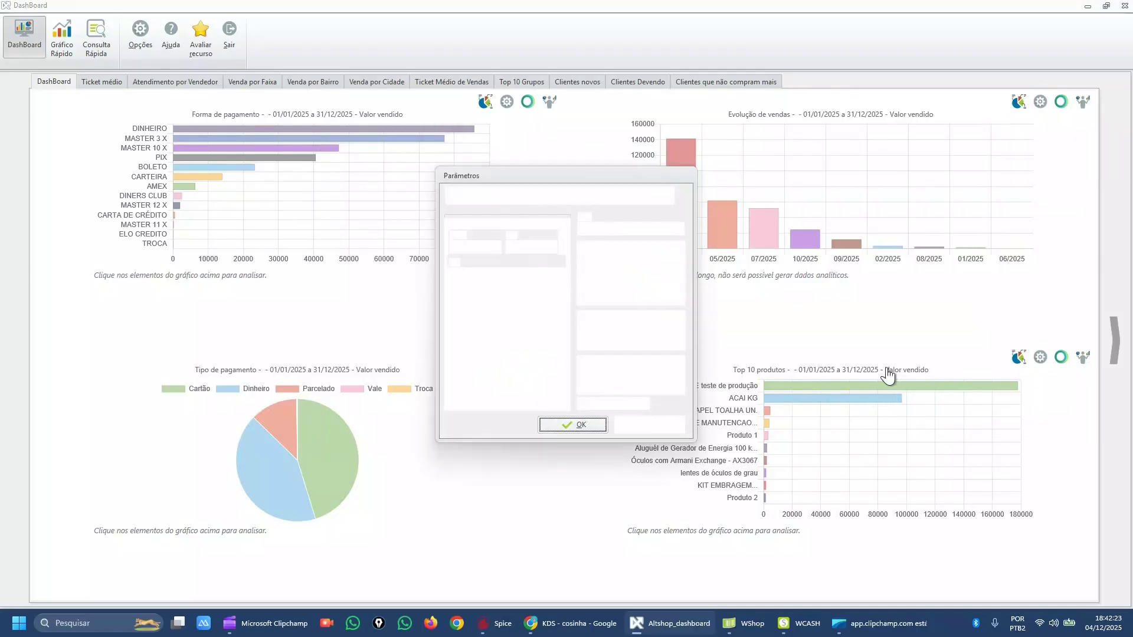
pyautogui.click(599, 406)
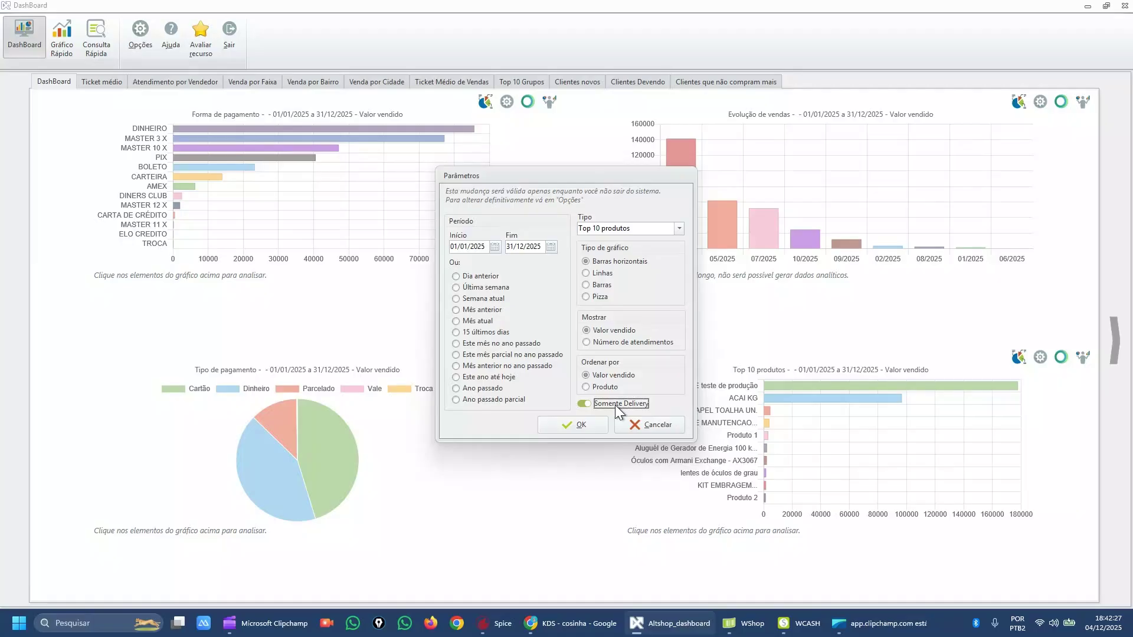
pyautogui.click(673, 427)
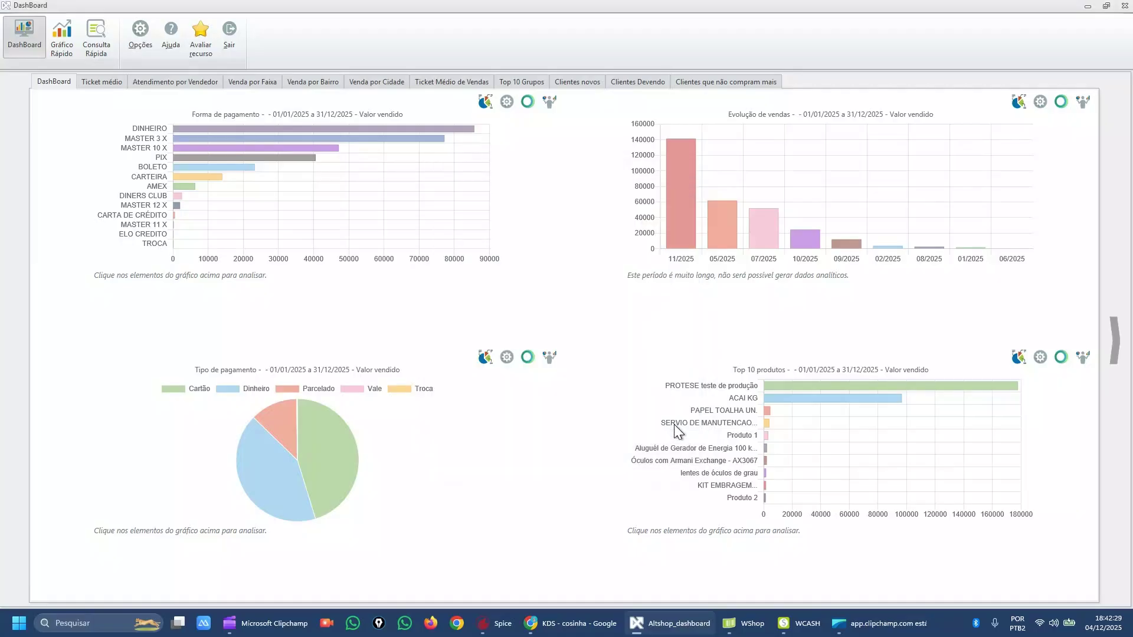
# View the Spice home screen, and switch to Chrome to examine the kitchen KDS orders and the Painel de senha
pyautogui.click(487, 625)
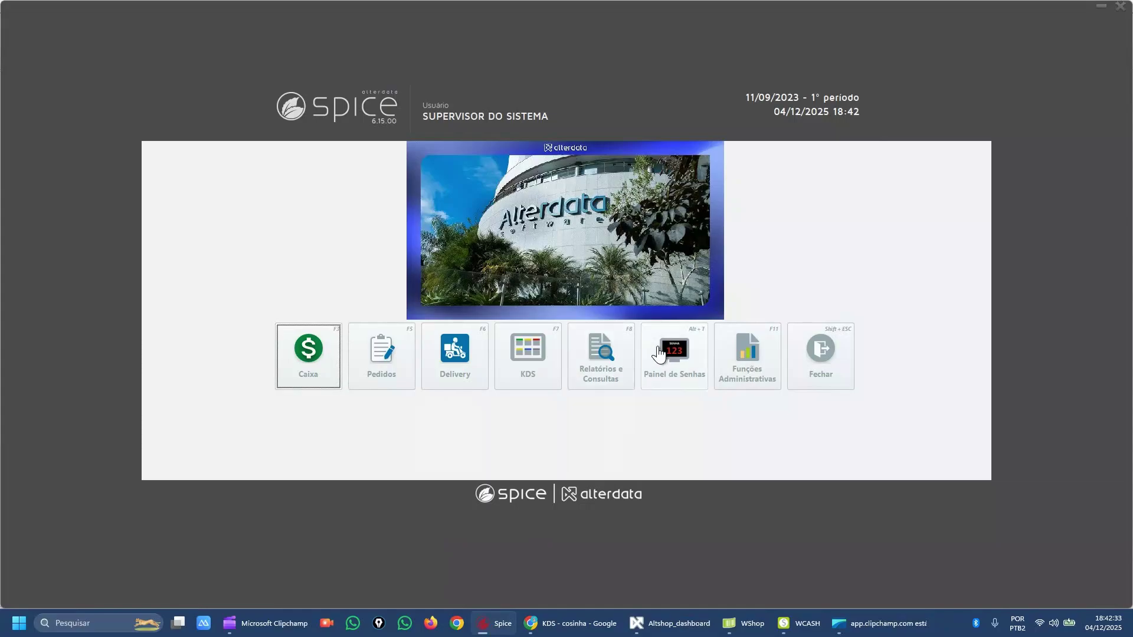
pyautogui.press('super+d')
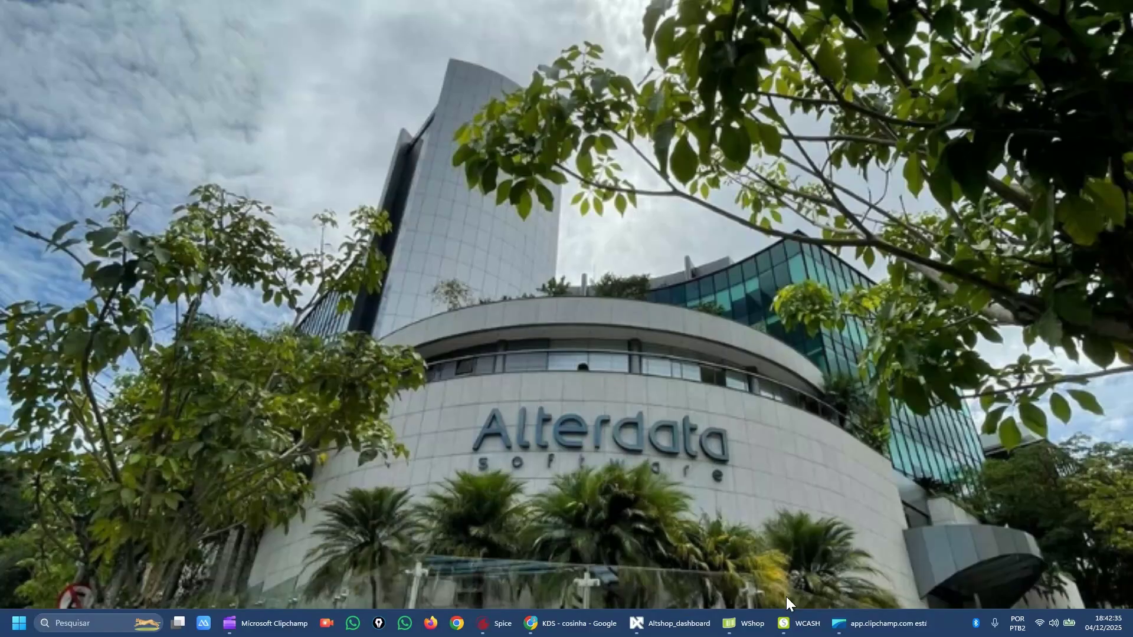
pyautogui.click(567, 624)
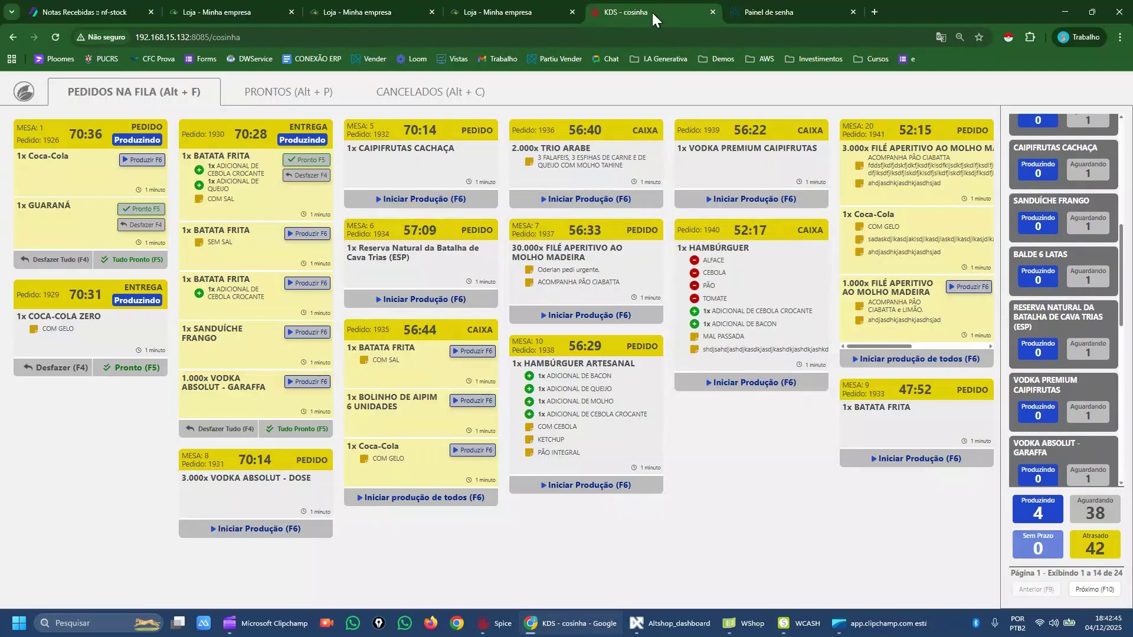
pyautogui.click(766, 12)
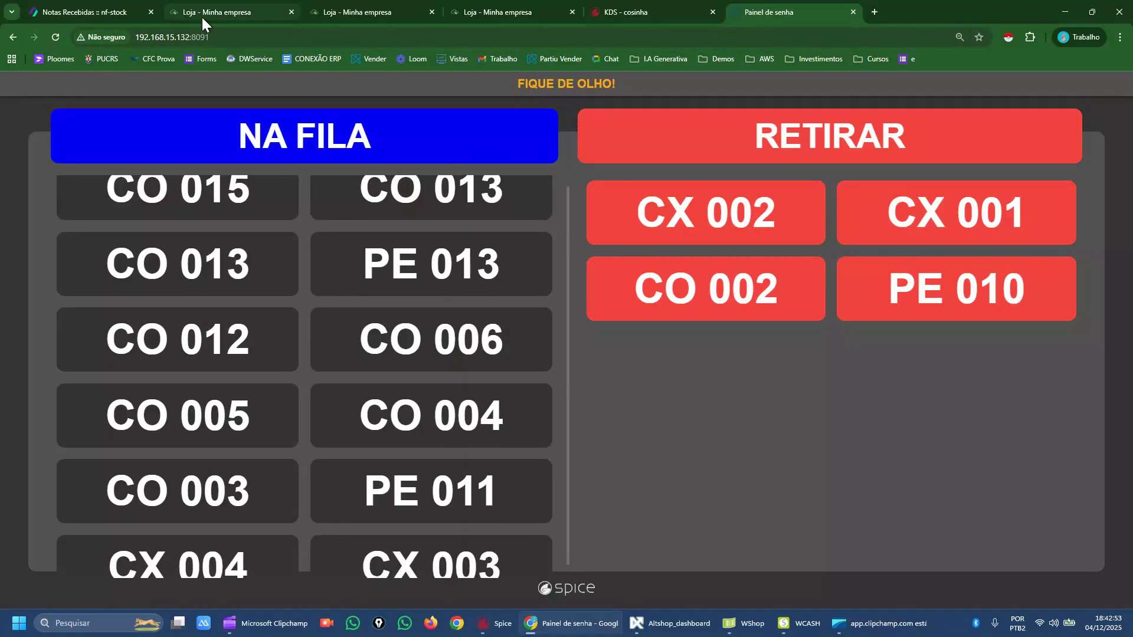
# Open the first Loja - Minha empresa dashboard, select its web address, and examine its sales indicators and Evolução de vendas chart
pyautogui.click(209, 16)
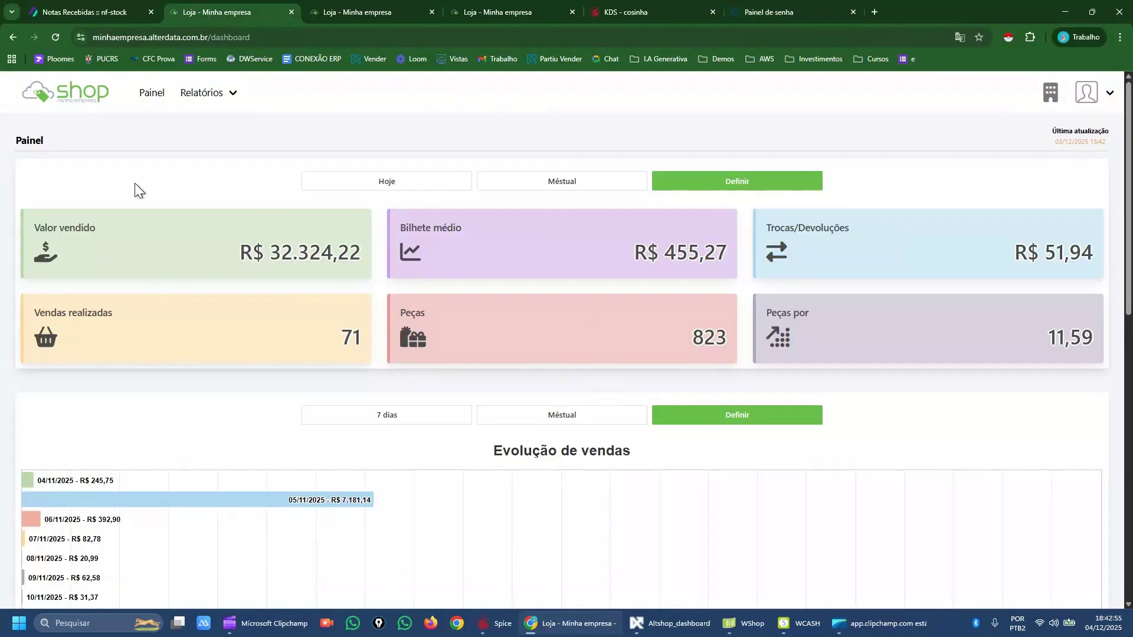
pyautogui.click(275, 37)
pyautogui.moveTo(275, 37); pyautogui.dragTo(62, 41)
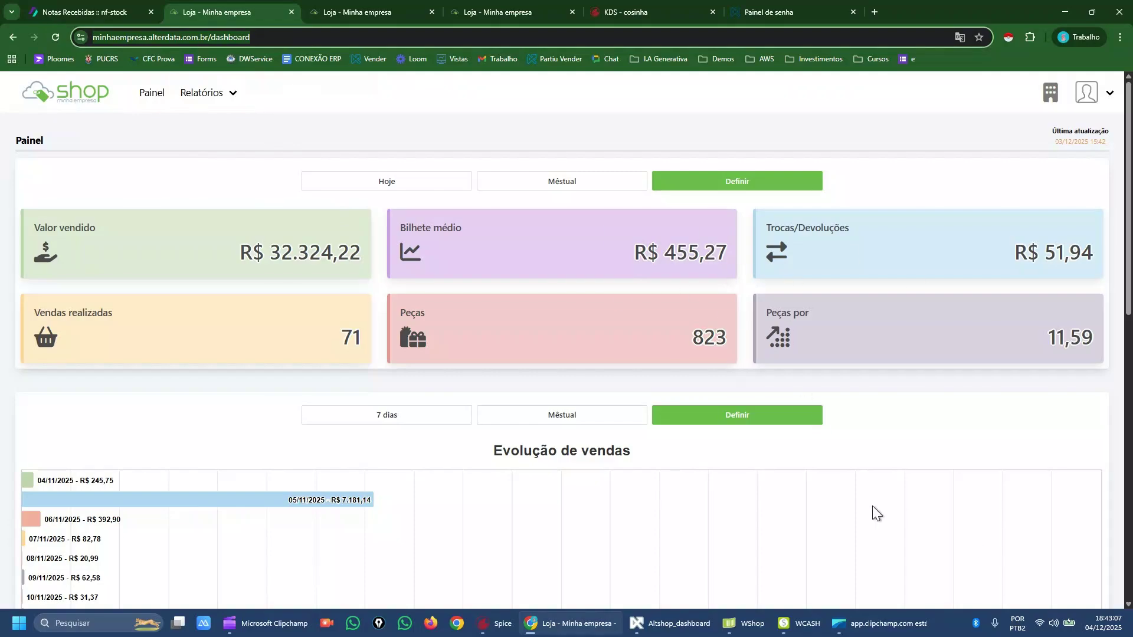
pyautogui.scroll(-4, 896, 469)
pyautogui.scroll(-7, 832, 395)
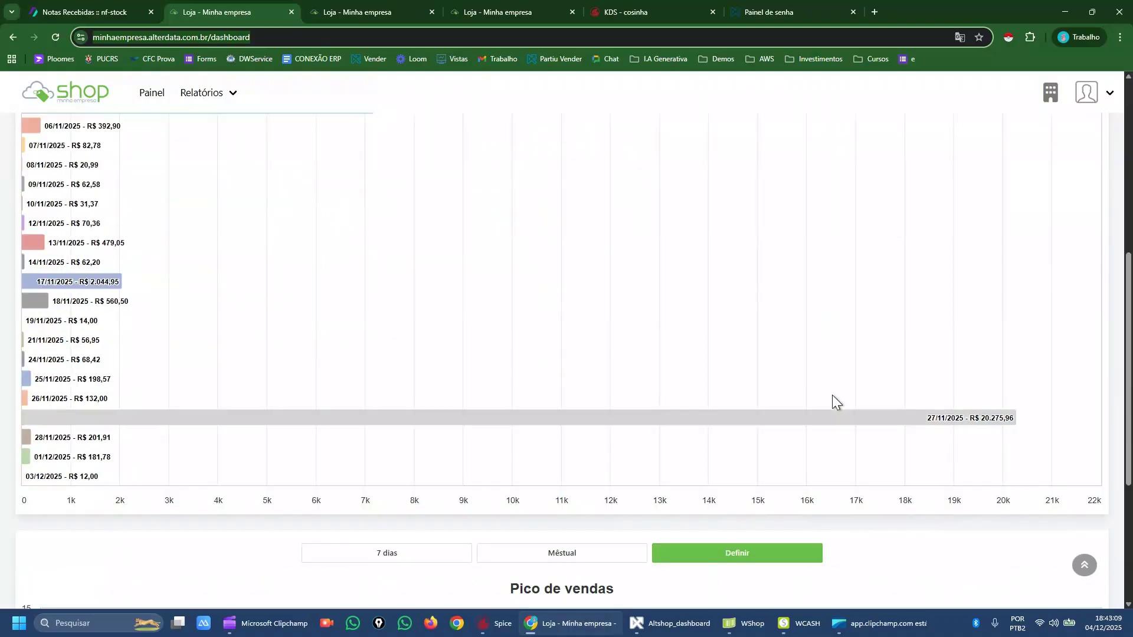
pyautogui.scroll(14, 870, 361)
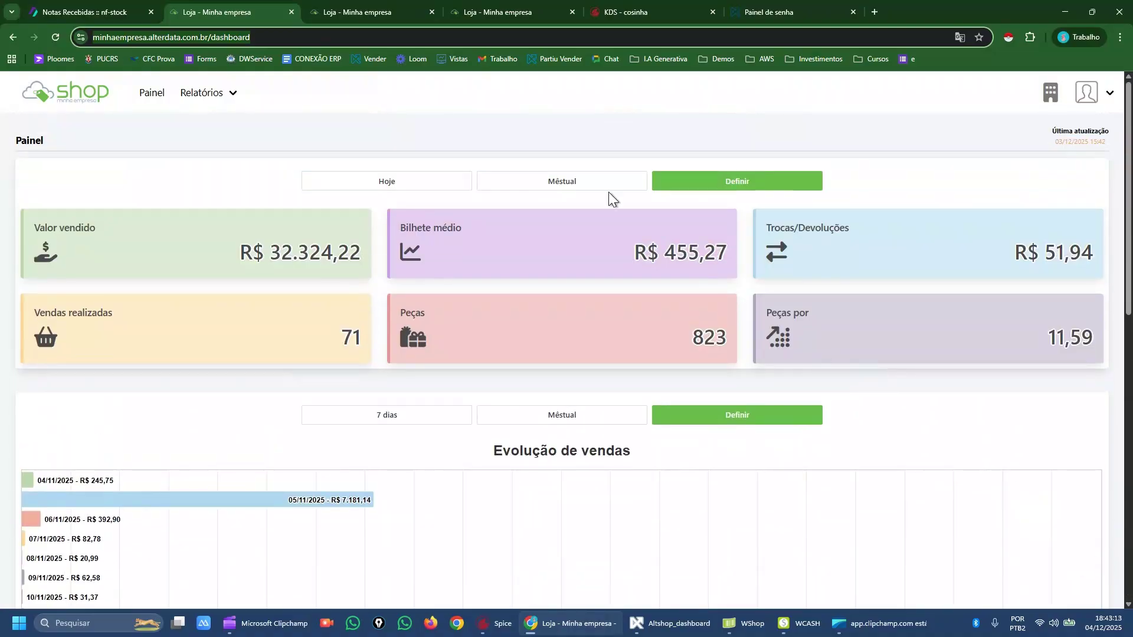
# Examine the daily sales summaries and Vendas do período por hora charts in the second and third Loja - Minha empresa reports
pyautogui.click(356, 11)
pyautogui.scroll(-1, 850, 387)
pyautogui.scroll(2, 106, 311)
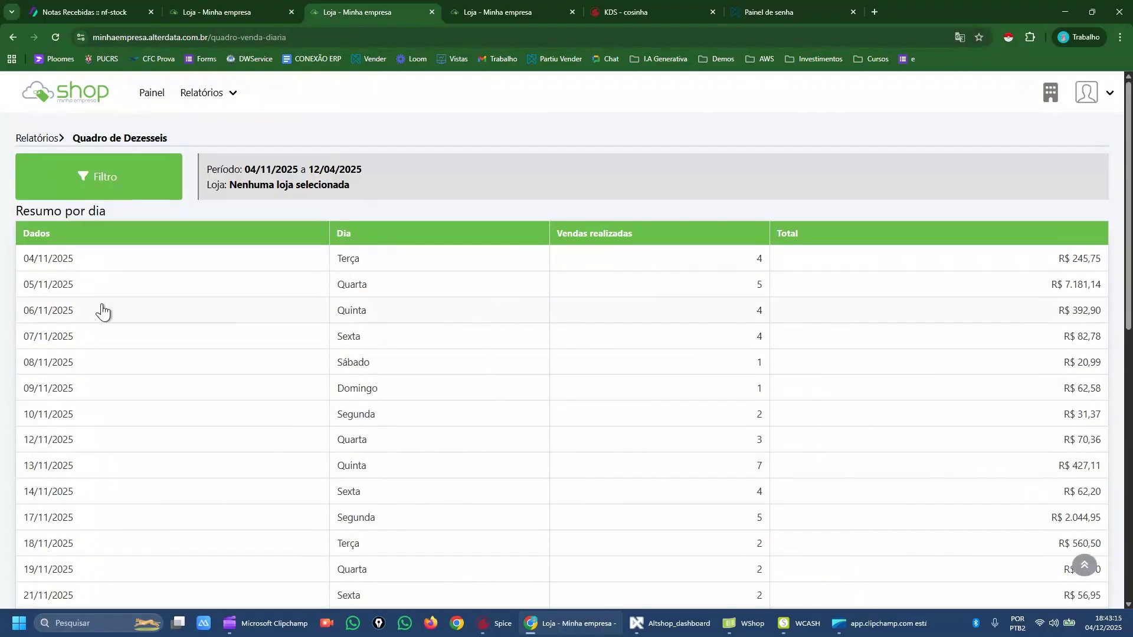
pyautogui.scroll(-3, 1057, 372)
pyautogui.scroll(3, 767, 190)
pyautogui.scroll(-10, 1004, 277)
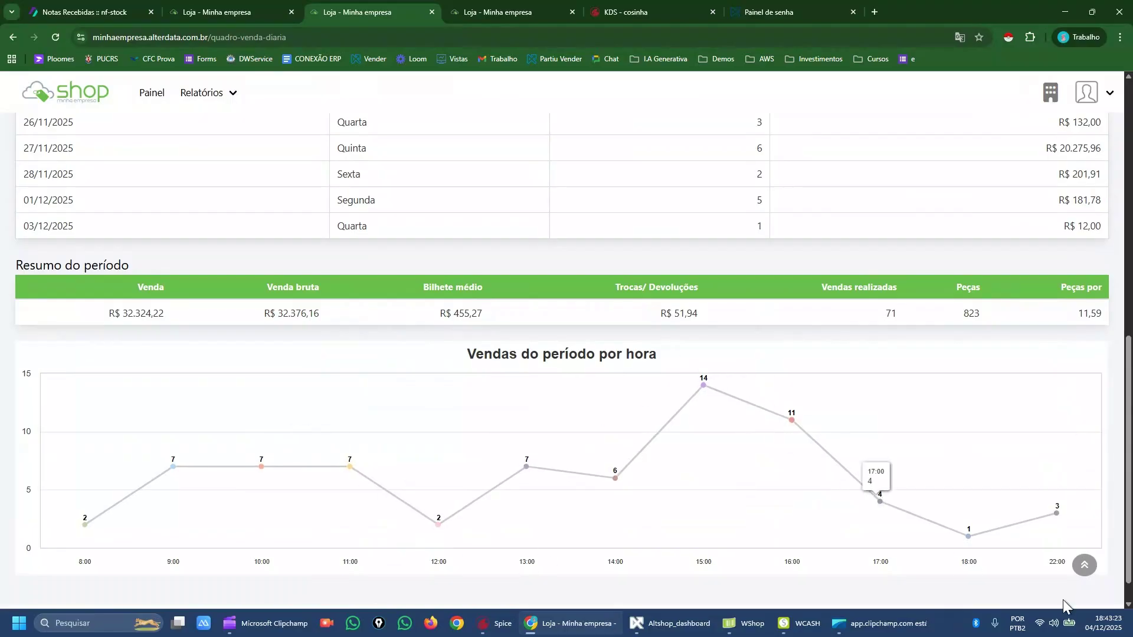
pyautogui.scroll(5, 519, 126)
pyautogui.click(520, 13)
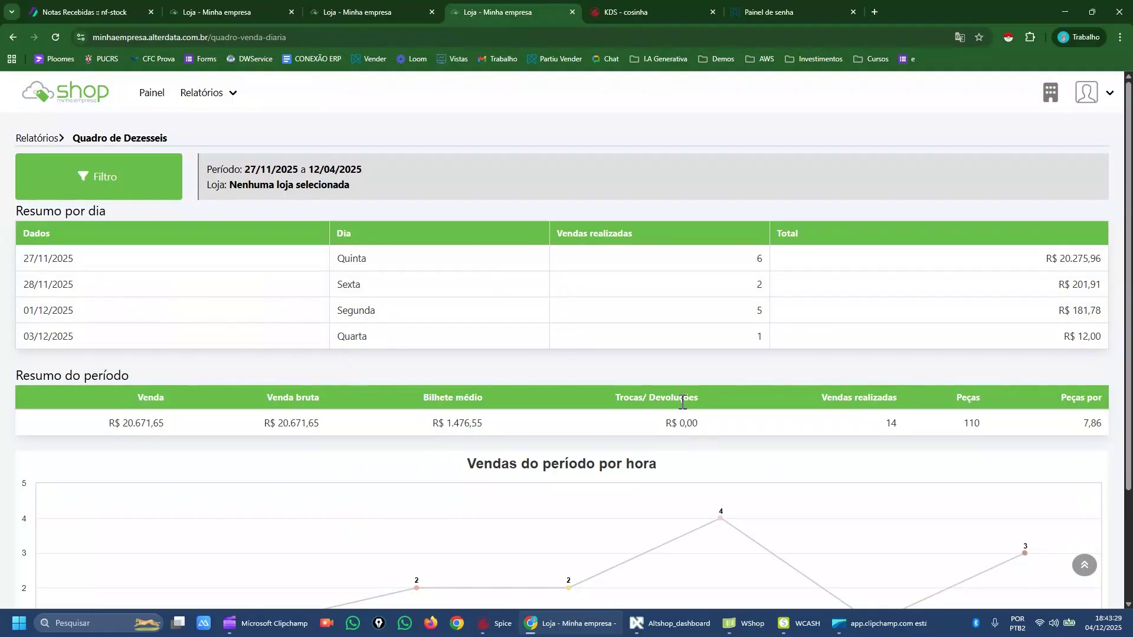
pyautogui.scroll(-3, 683, 402)
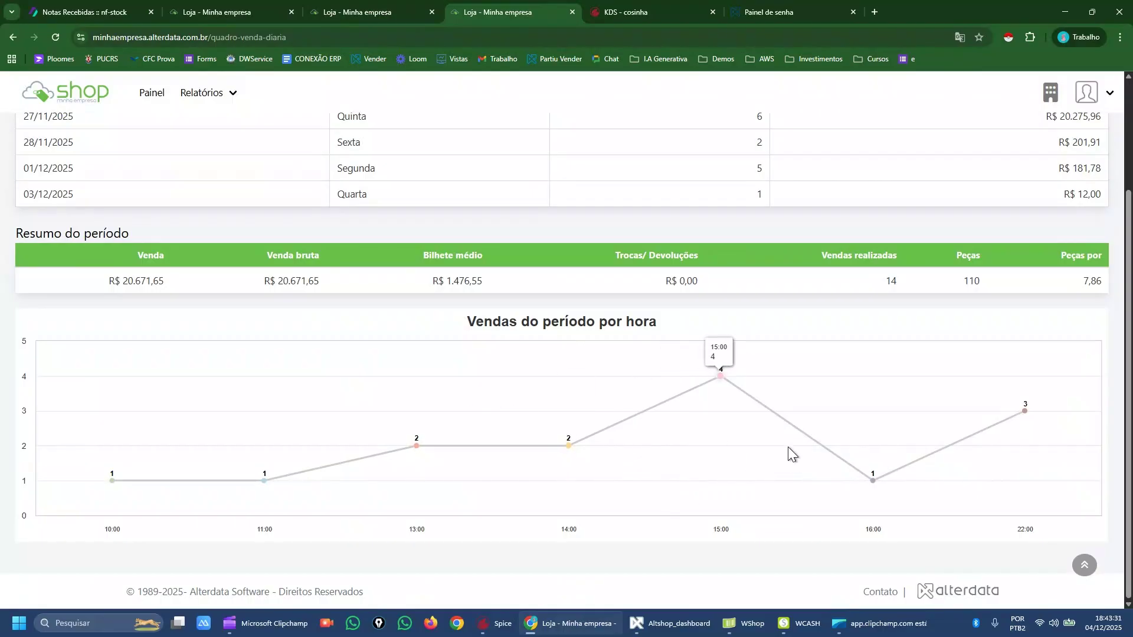
# Open the payment summary report, filter it to 30 Dias, and examine its Resumo por forma de pagamento chart and totals
pyautogui.click(220, 101)
pyautogui.click(231, 156)
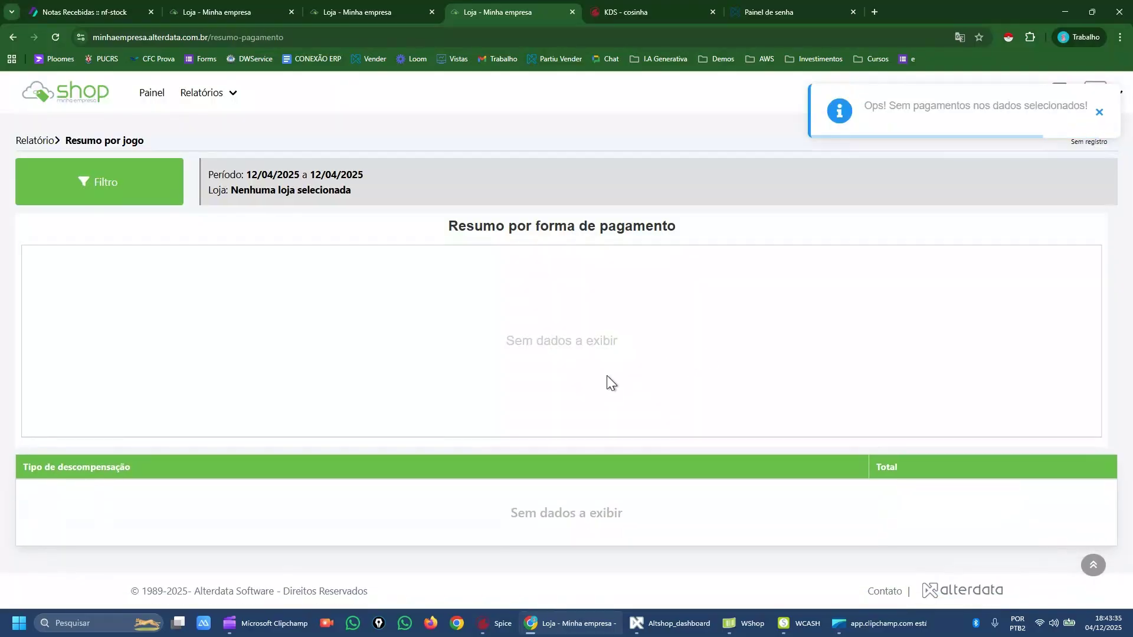
pyautogui.click(165, 199)
pyautogui.click(521, 155)
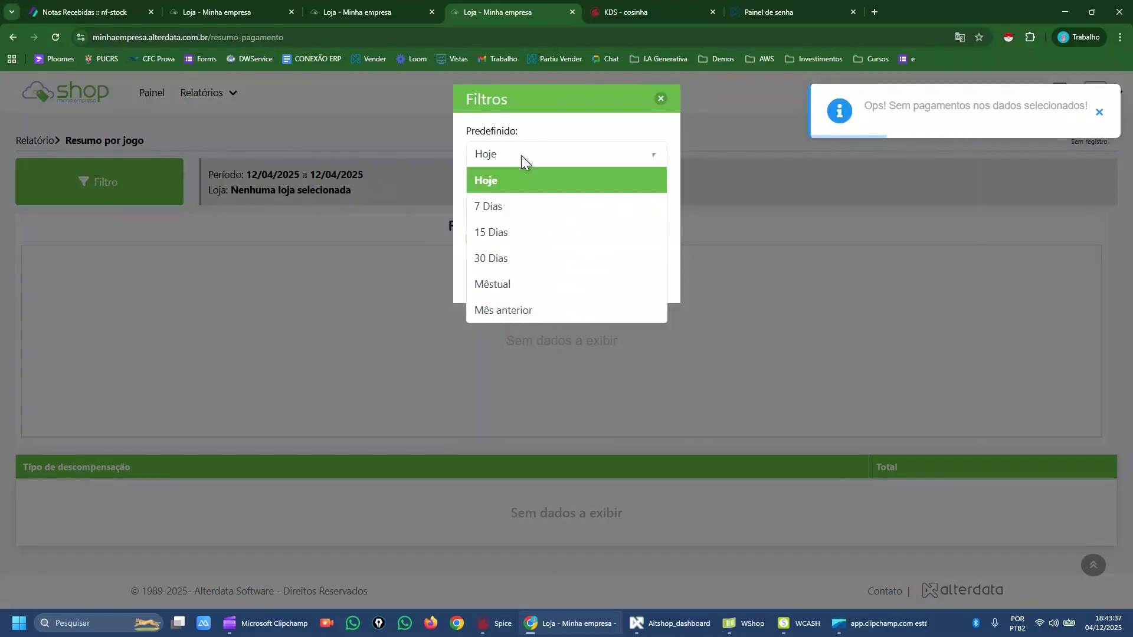
pyautogui.click(492, 263)
pyautogui.click(575, 276)
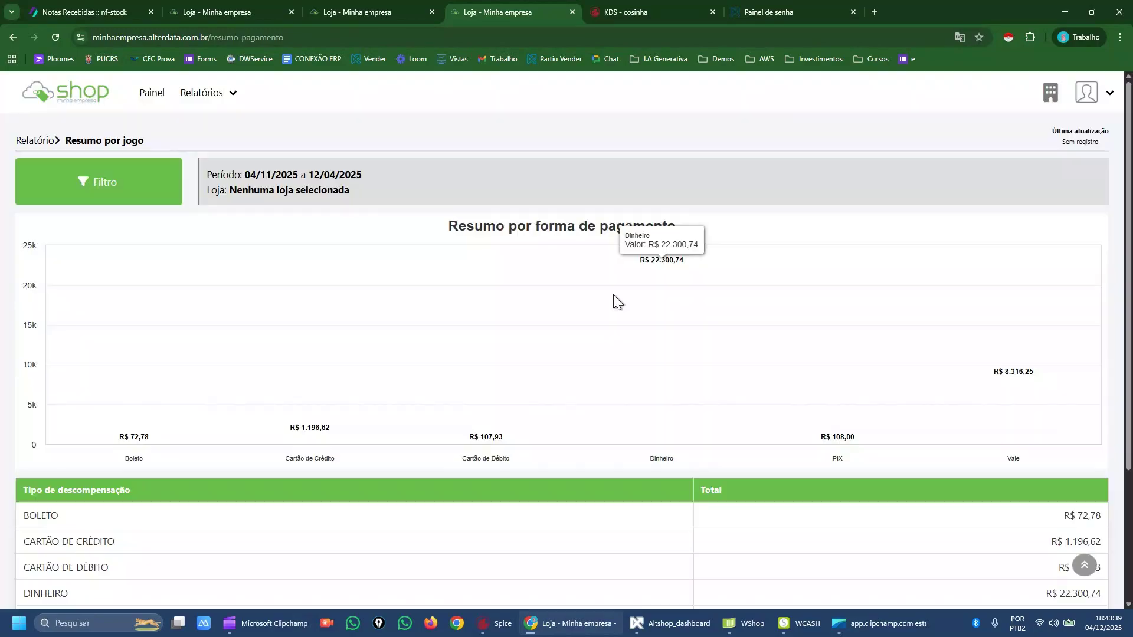
pyautogui.scroll(-3, 76, 390)
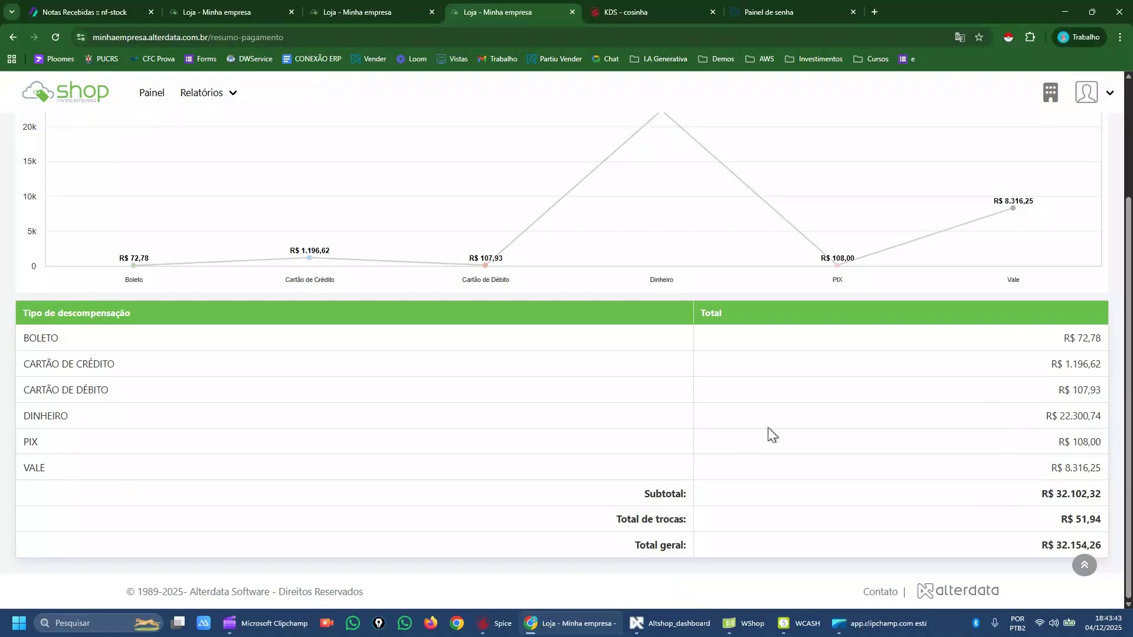
pyautogui.scroll(3, 748, 402)
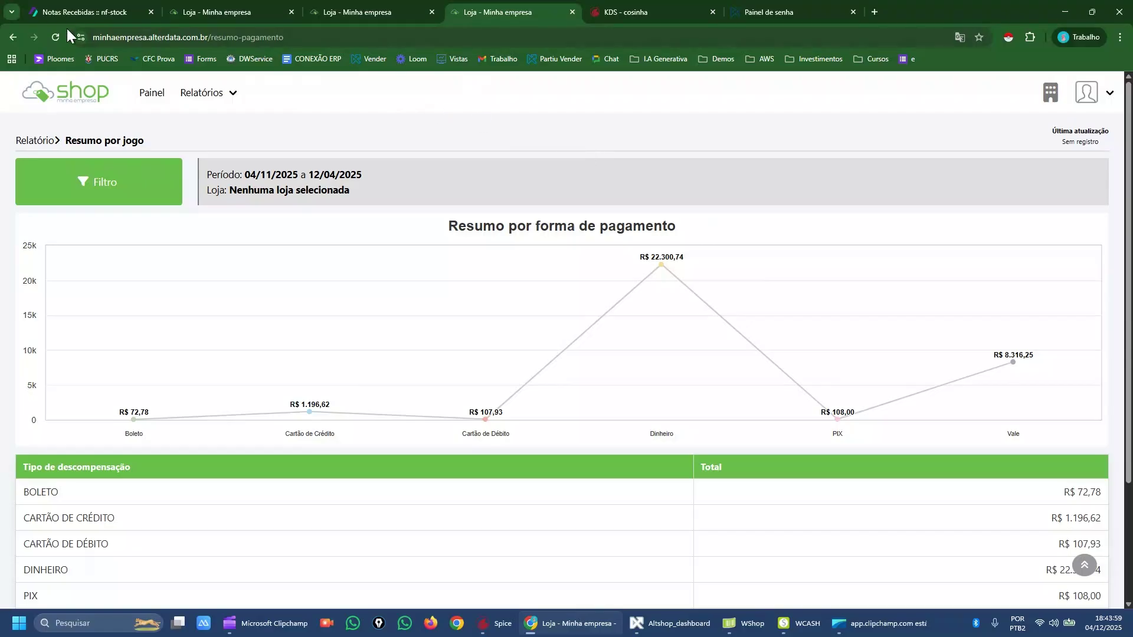
# View the received invoices in nf-stock and its available Downloads options
pyautogui.click(78, 12)
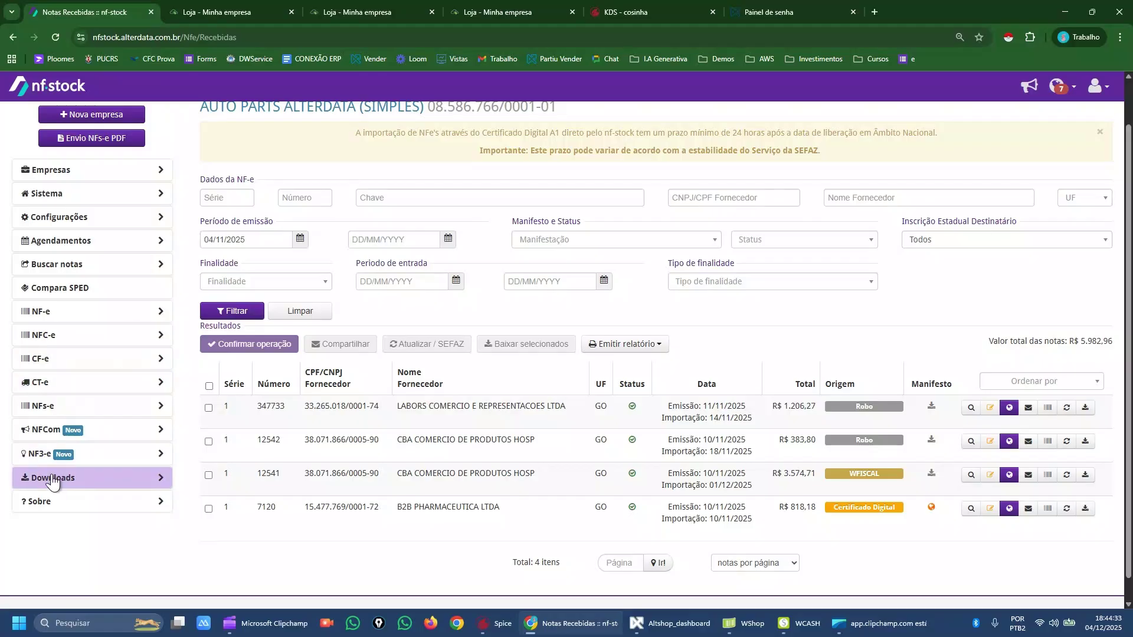
pyautogui.click(105, 479)
pyautogui.scroll(-2, 121, 490)
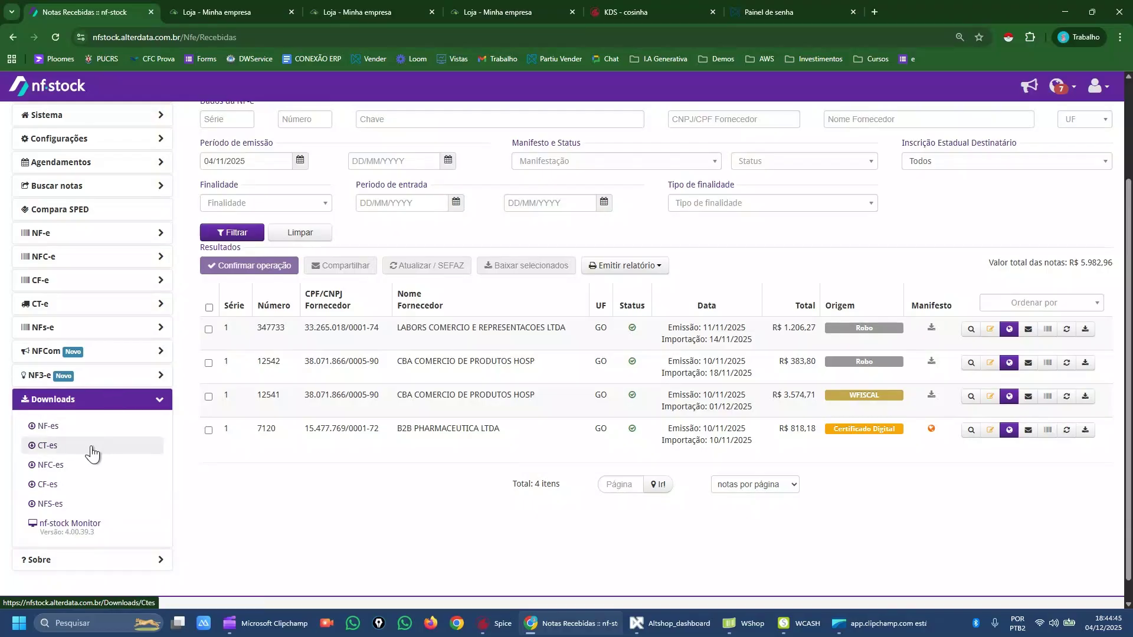
pyautogui.click(158, 404)
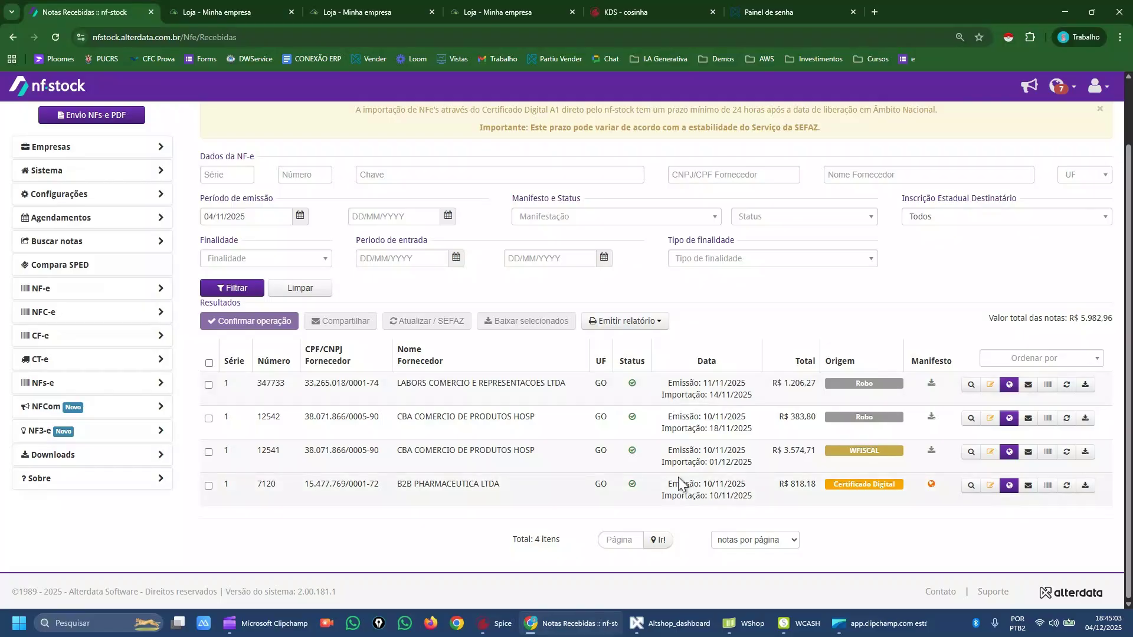
# Switch to WShop and start the Curva ABC de Produtos report with the Lucro-Cópia-1 model
pyautogui.click(761, 625)
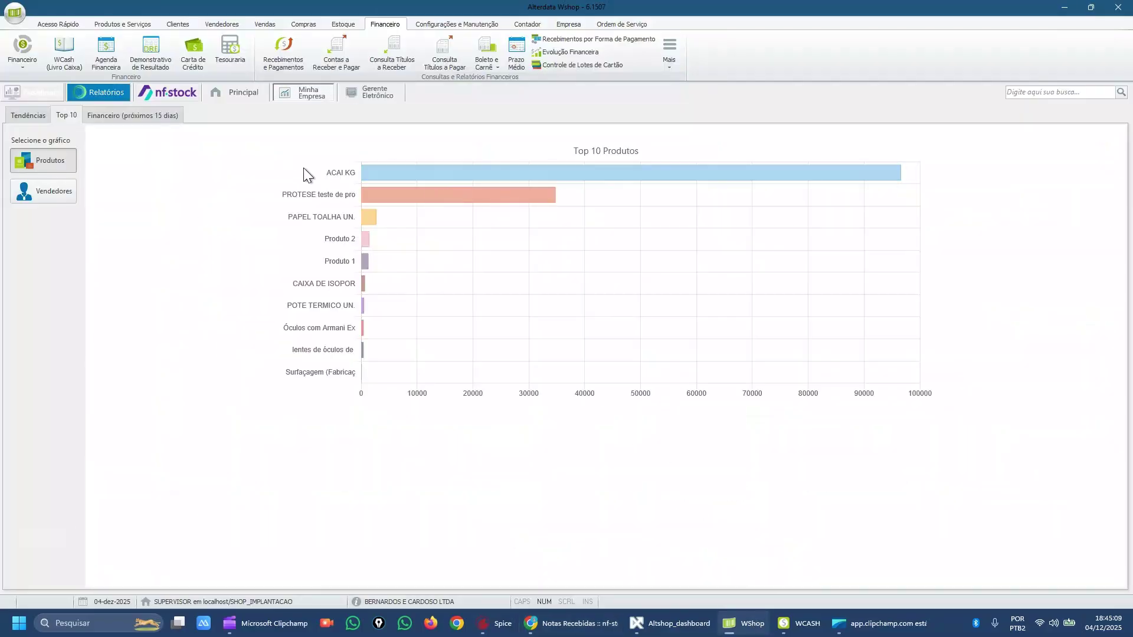
pyautogui.click(122, 23)
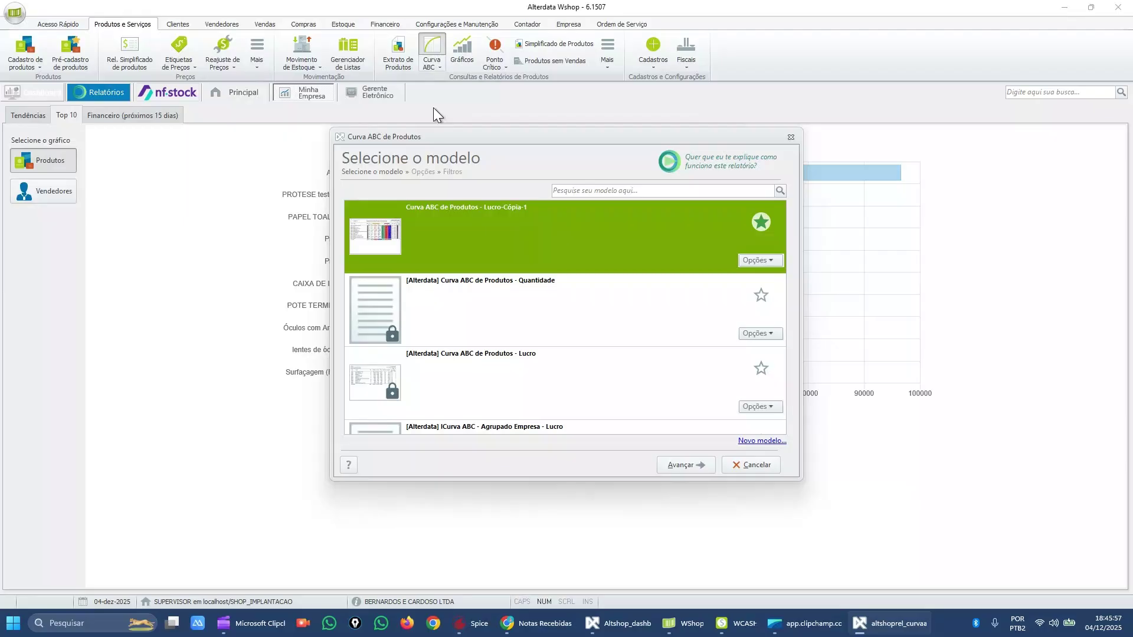
pyautogui.click(695, 464)
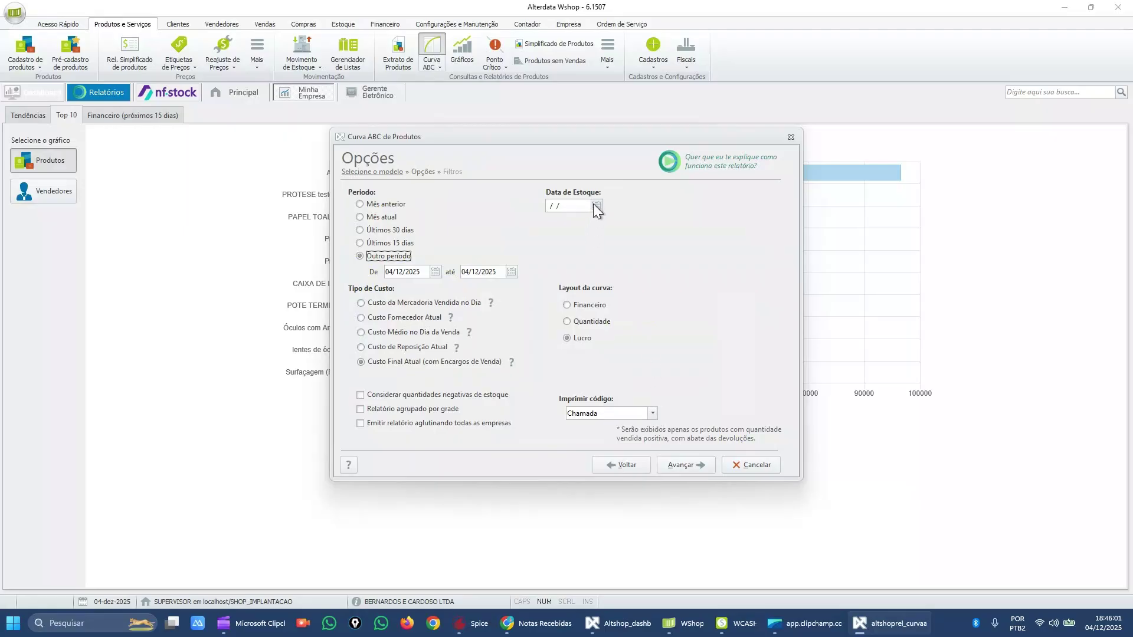
# Set the stock date to 04/12/2025 and the period start to 01/01/2025, and generate the report without filters
pyautogui.click(596, 206)
pyautogui.click(624, 263)
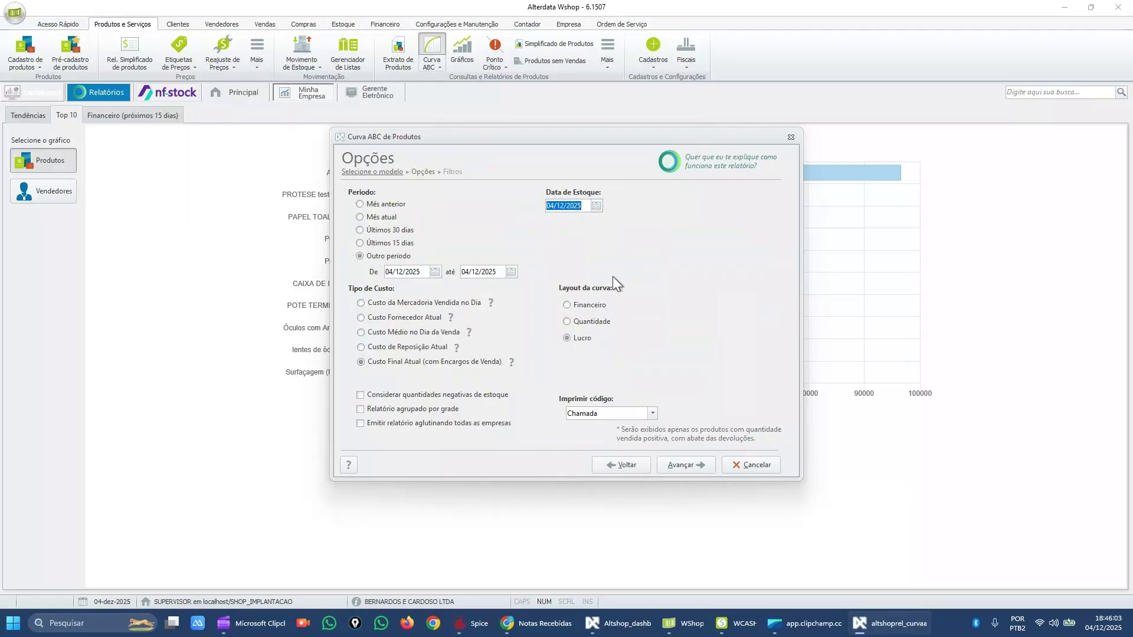
pyautogui.click(413, 271)
pyautogui.write('01/01/2025')
pyautogui.press('Tab')
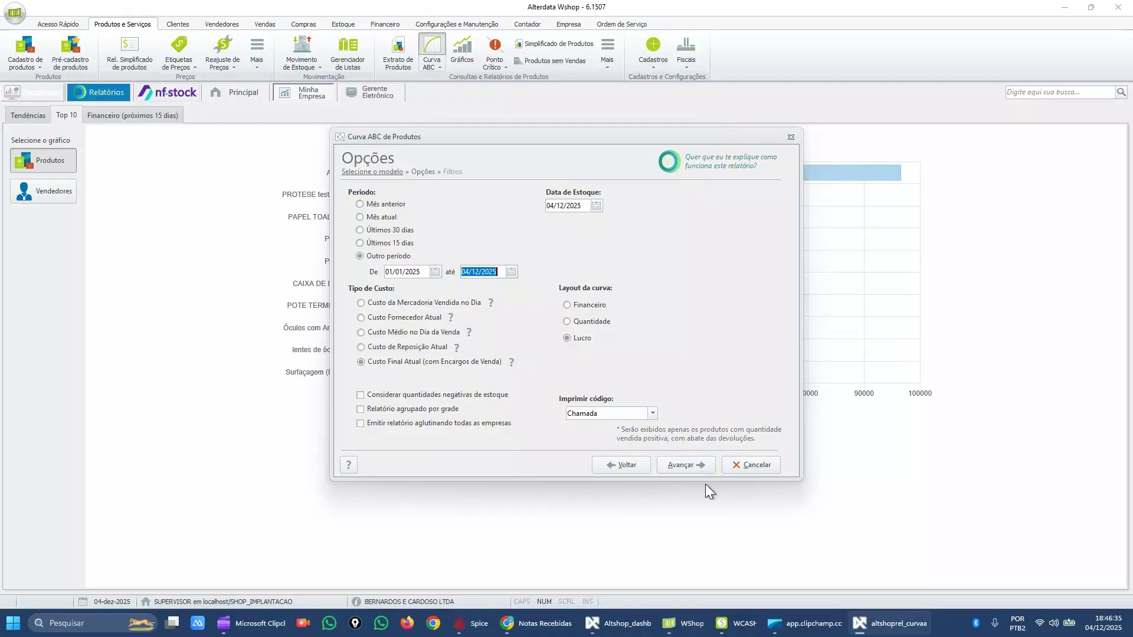
pyautogui.click(699, 470)
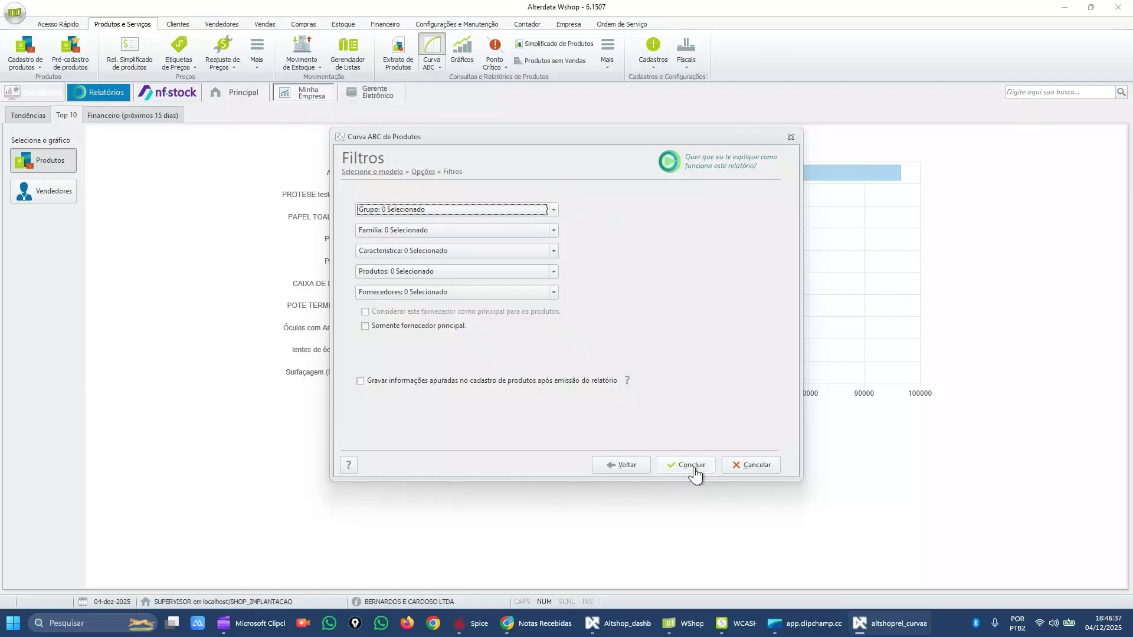
pyautogui.click(693, 467)
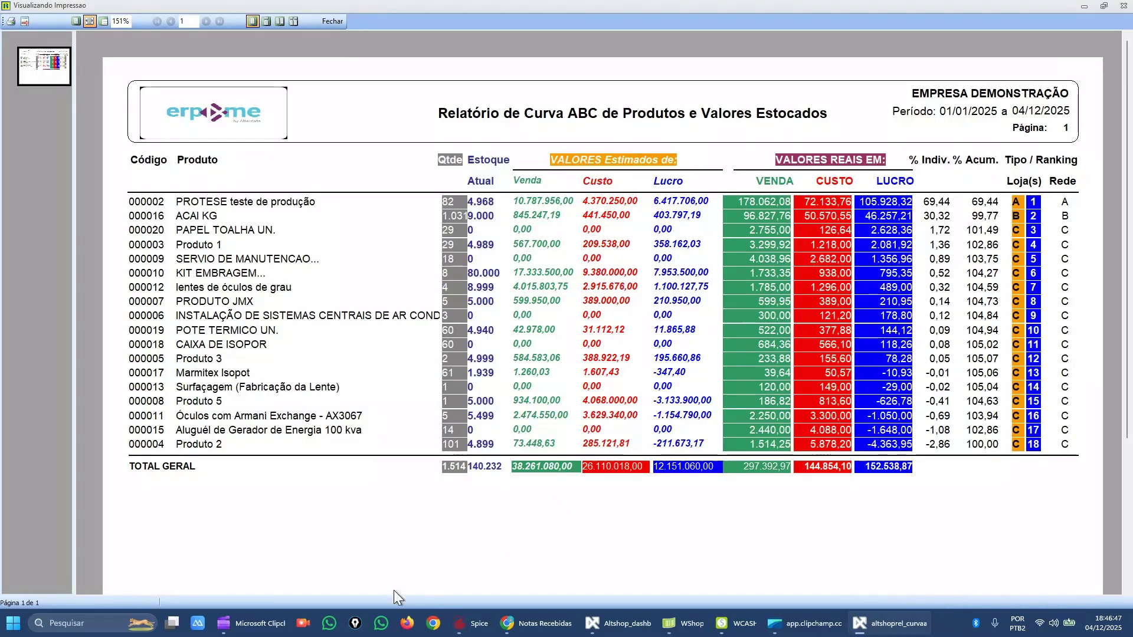
# Launch Epic Pen over the report and activate its freehand pen, with its toolbar moved clear of the table
pyautogui.click(356, 624)
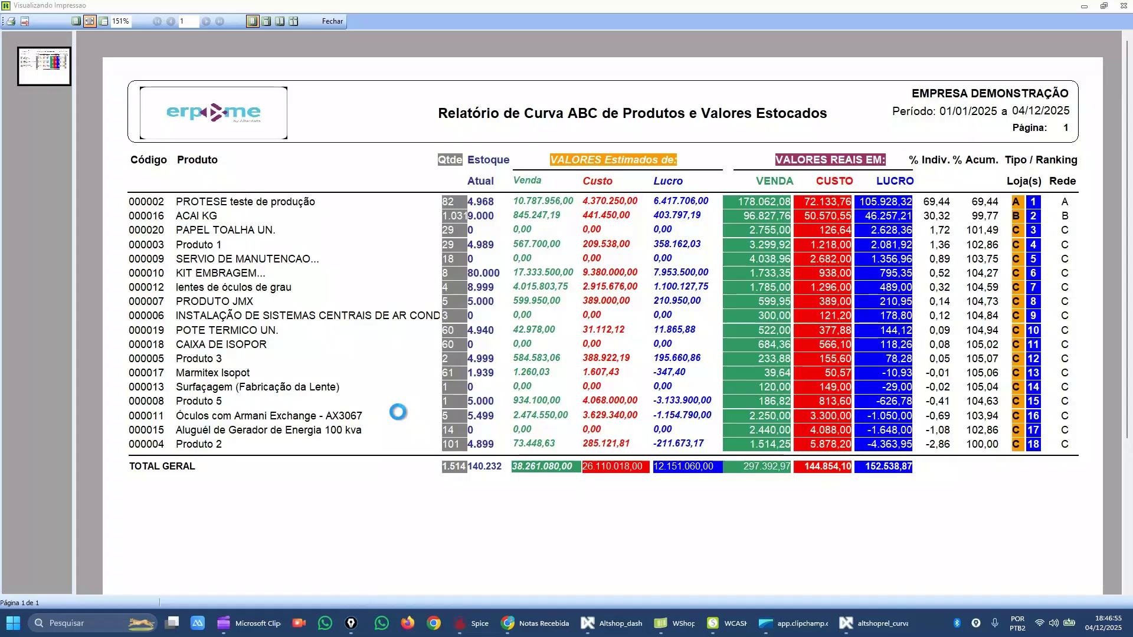
pyautogui.click(351, 623)
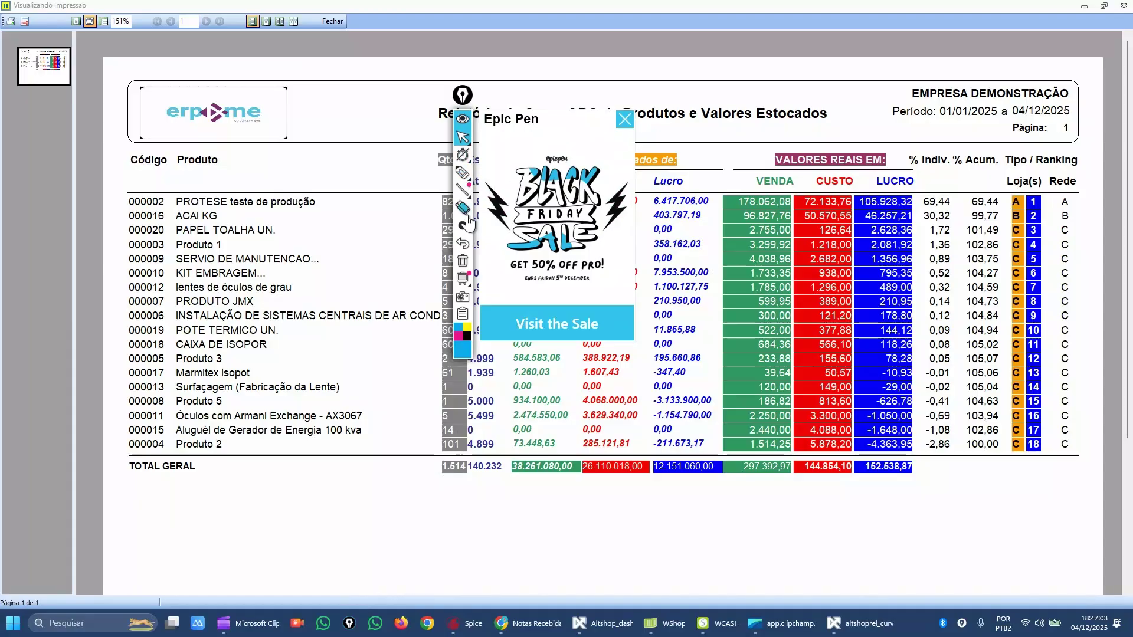
pyautogui.click(468, 187)
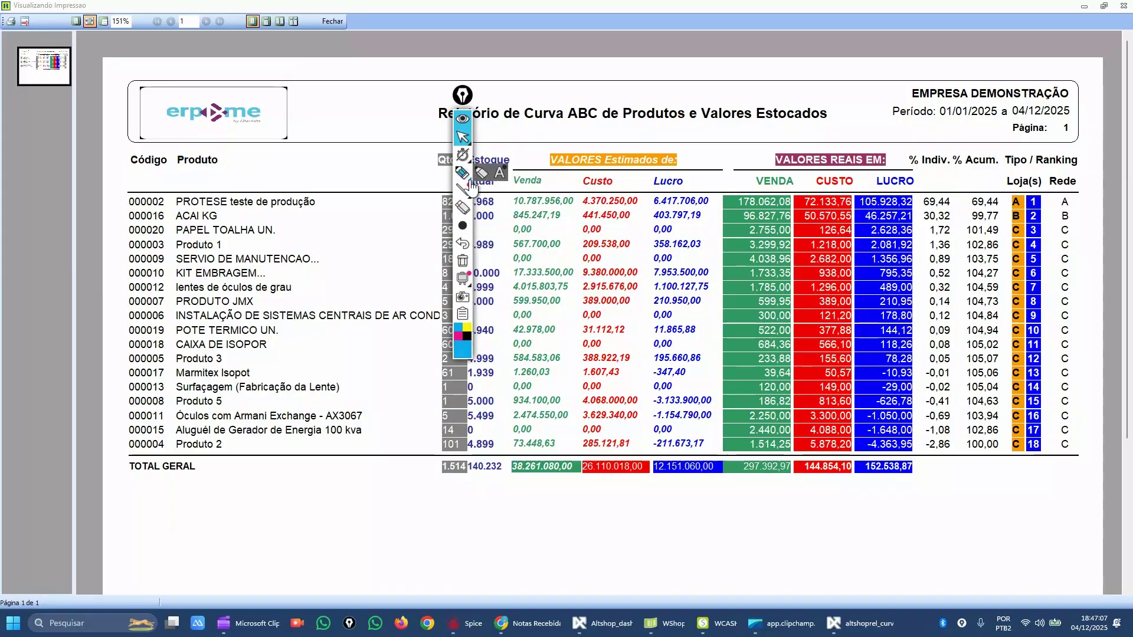
pyautogui.click(466, 177)
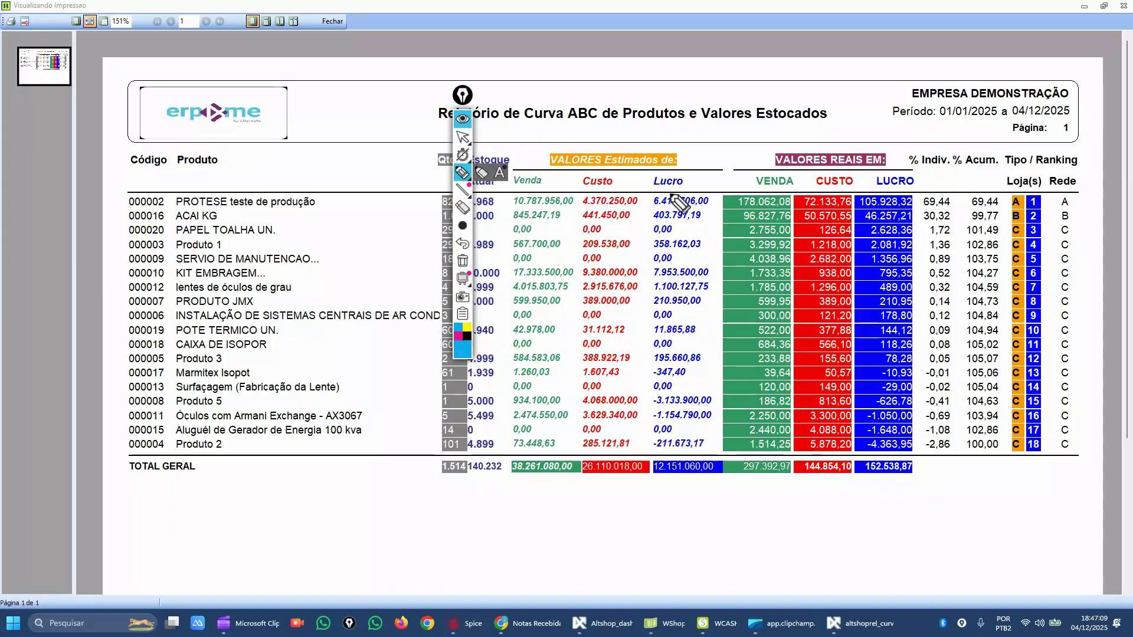
pyautogui.moveTo(463, 94)
pyautogui.mouseDown()
pyautogui.moveTo(21, 131)
pyautogui.moveTo(18, 147)
pyautogui.mouseUp()
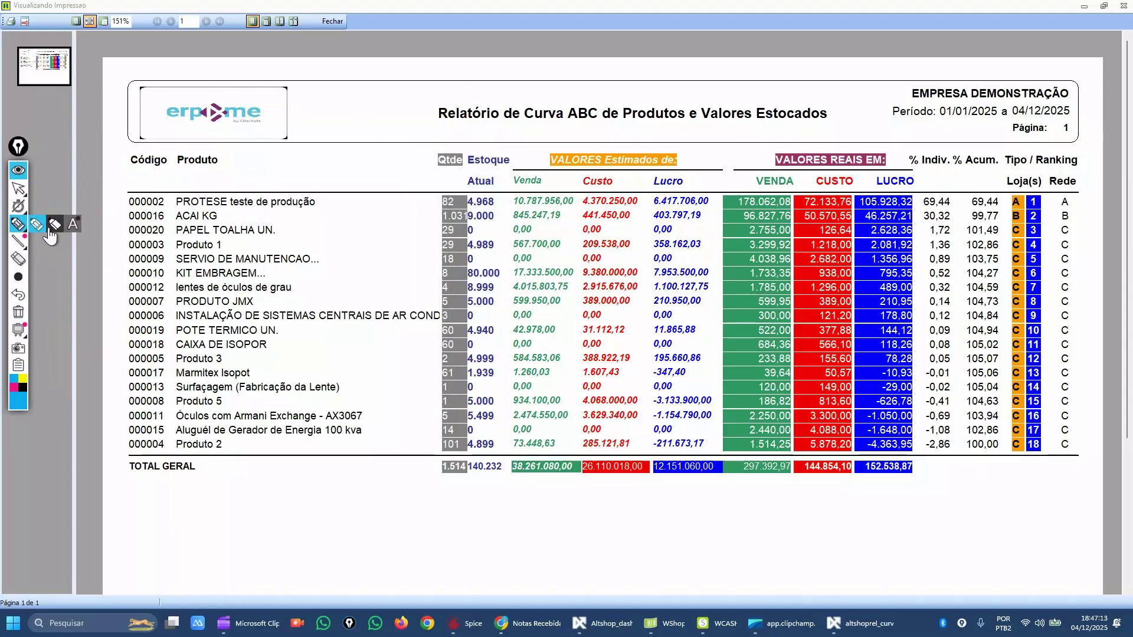
pyautogui.click(36, 224)
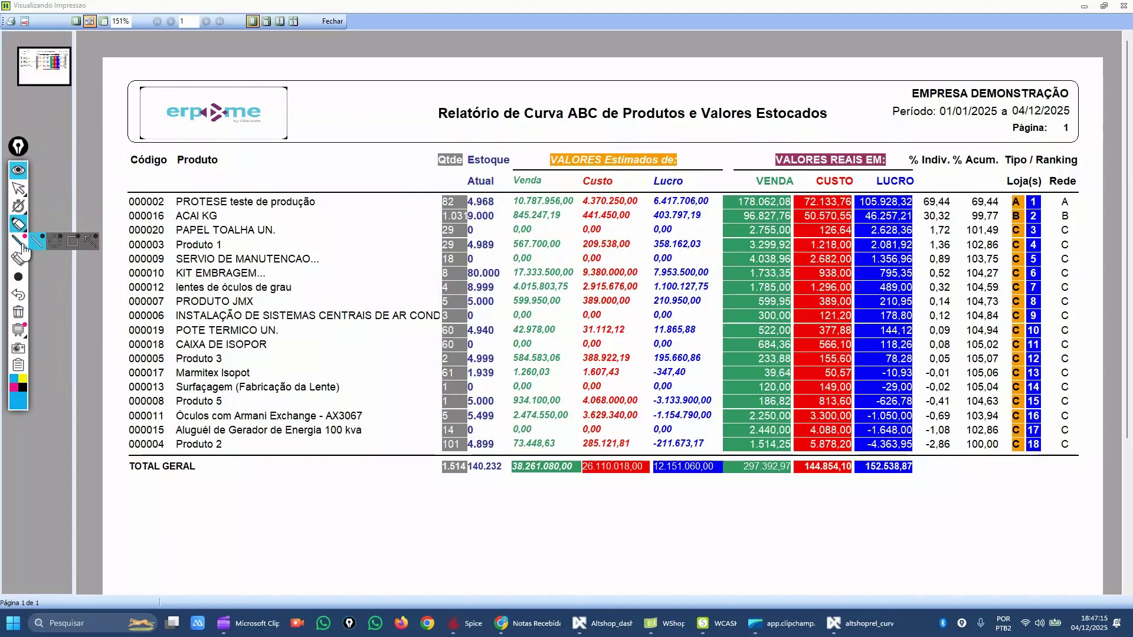
pyautogui.click(20, 244)
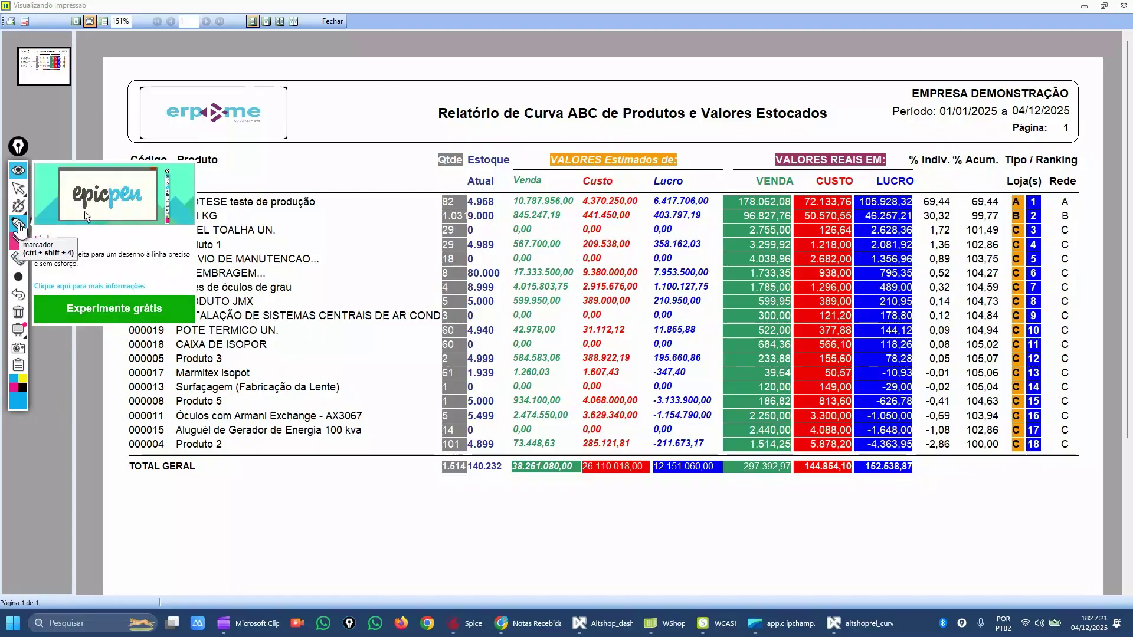
pyautogui.click(37, 225)
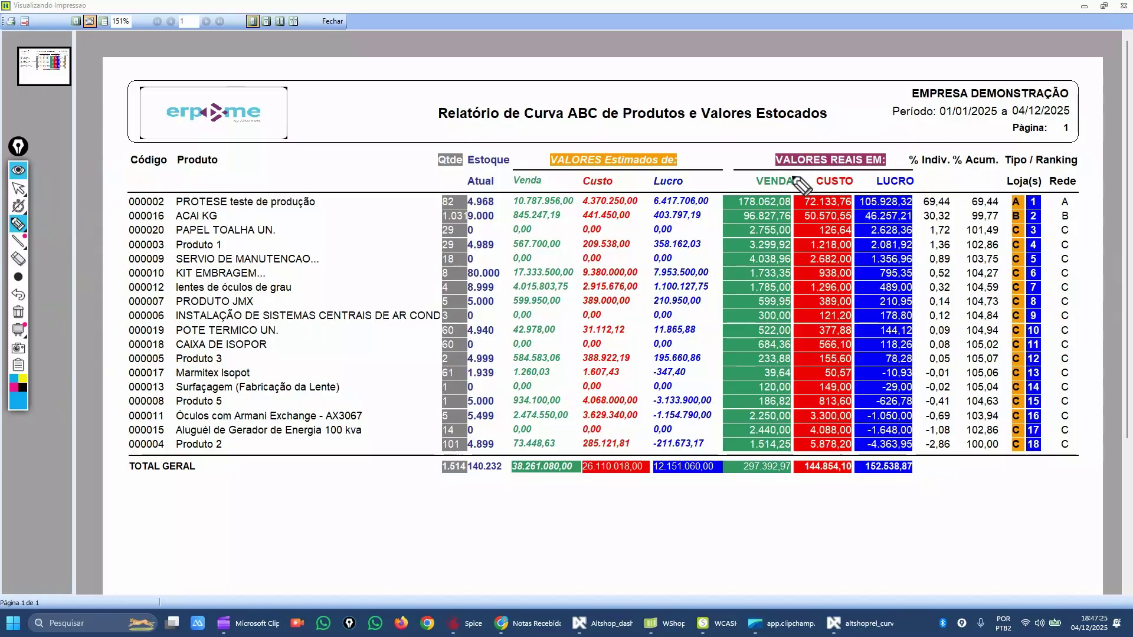
# Circle VALORES REAIS EM, the first product's 69,44 and its Rede class A, and underline VENDA, CUSTO, the real-value totals and the first Loja(s) ranking
pyautogui.moveTo(776, 172)
pyautogui.mouseDown()
pyautogui.moveTo(896, 171)
pyautogui.moveTo(897, 143)
pyautogui.moveTo(763, 161)
pyautogui.moveTo(767, 192)
pyautogui.moveTo(745, 193)
pyautogui.moveTo(851, 191)
pyautogui.mouseUp()
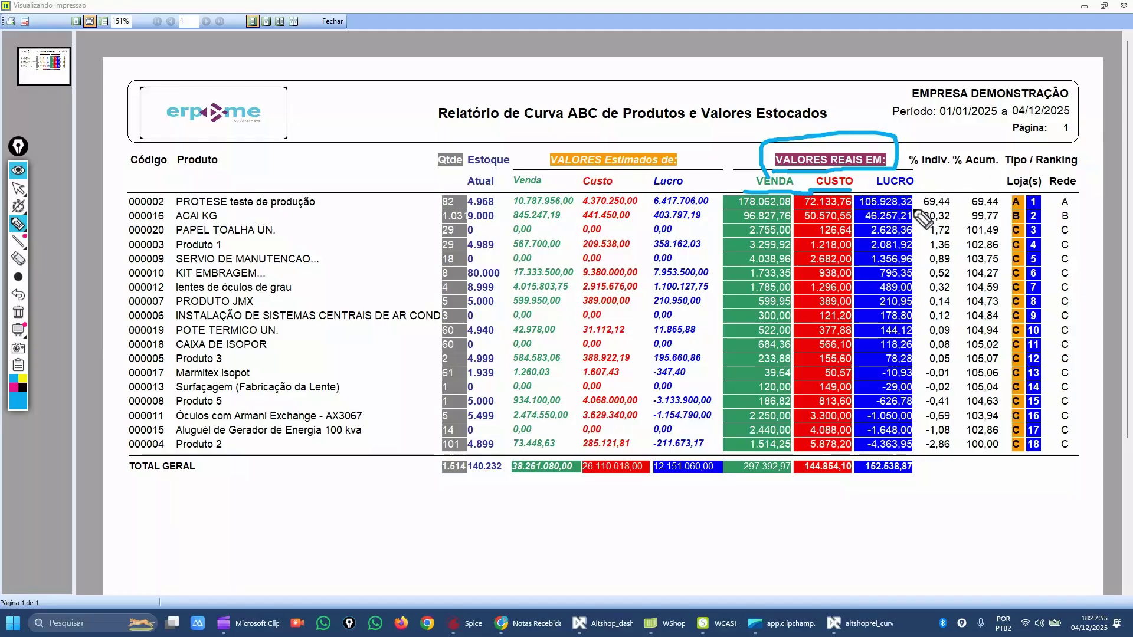
pyautogui.moveTo(920, 210)
pyautogui.mouseDown()
pyautogui.moveTo(952, 212)
pyautogui.moveTo(944, 192)
pyautogui.moveTo(919, 207)
pyautogui.mouseUp()
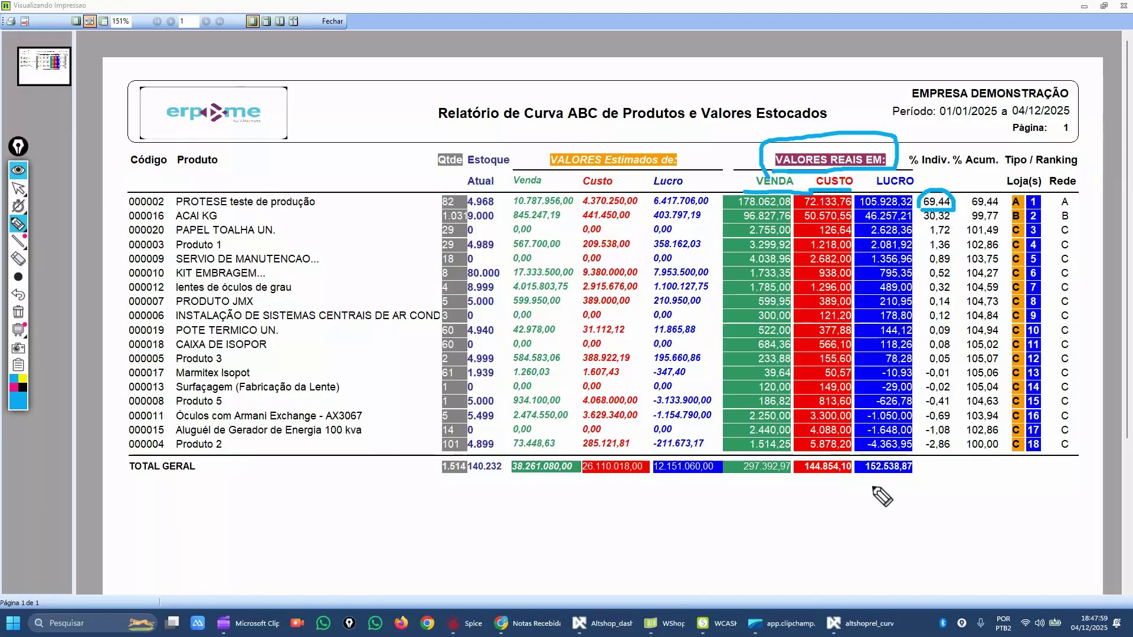
pyautogui.moveTo(860, 490)
pyautogui.mouseDown()
pyautogui.moveTo(939, 487)
pyautogui.moveTo(774, 489)
pyautogui.mouseUp()
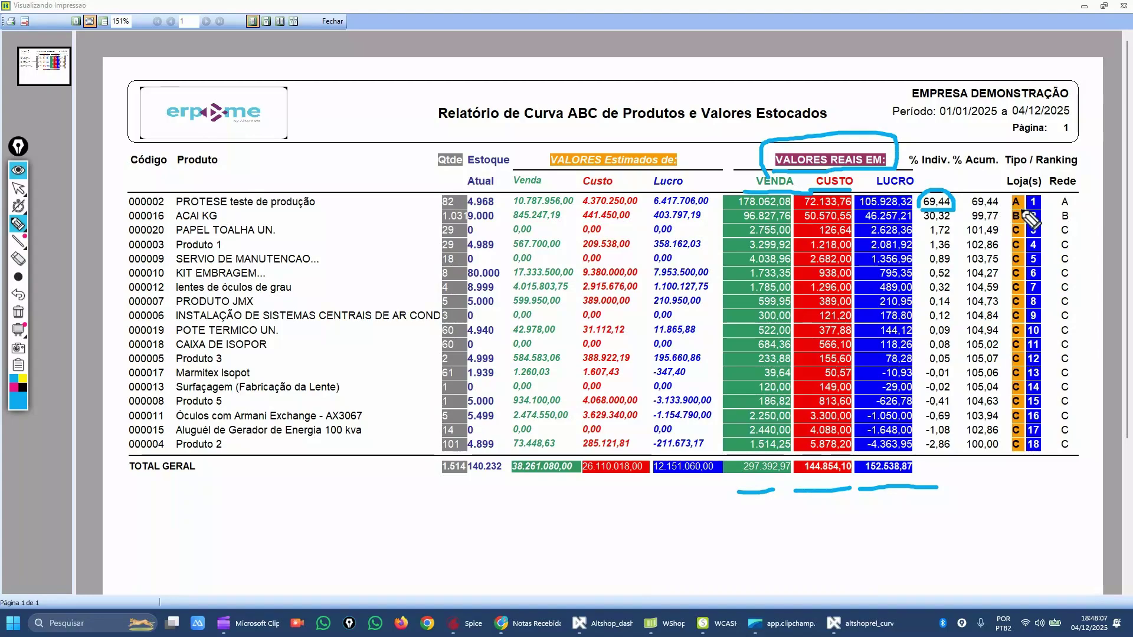
pyautogui.moveTo(1003, 210)
pyautogui.mouseDown()
pyautogui.moveTo(1079, 196)
pyautogui.moveTo(1058, 216)
pyautogui.mouseUp()
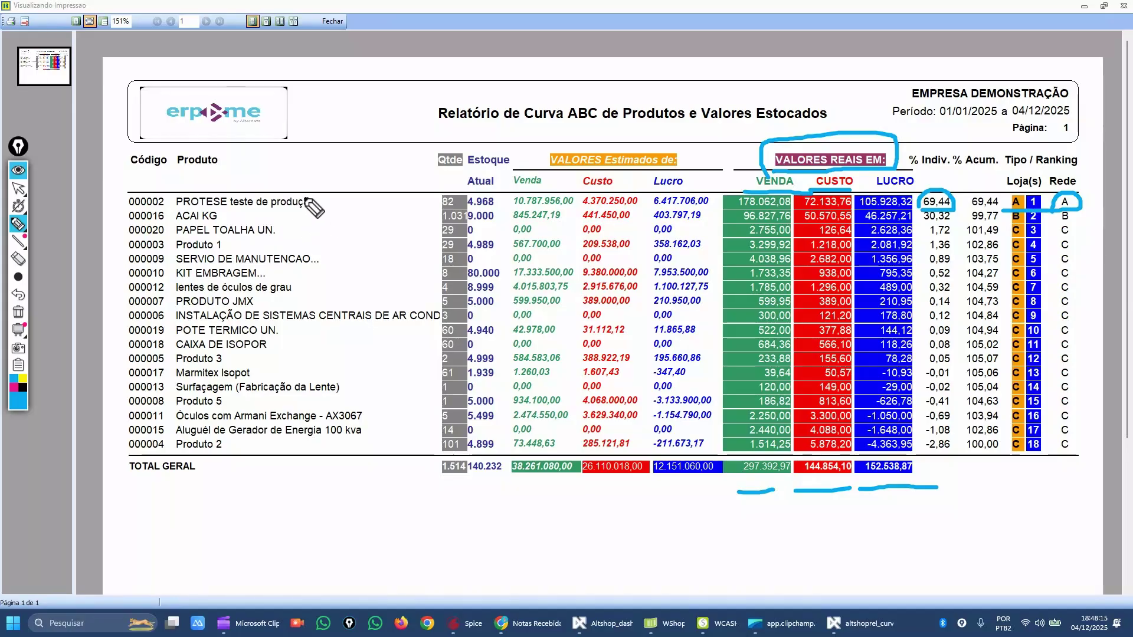
# Cross out the Produto column with a large X and draw a curve from VALORES REAIS EM to the Qtde heading
pyautogui.moveTo(317, 193); pyautogui.dragTo(195, 399)
pyautogui.moveTo(176, 182); pyautogui.dragTo(288, 447)
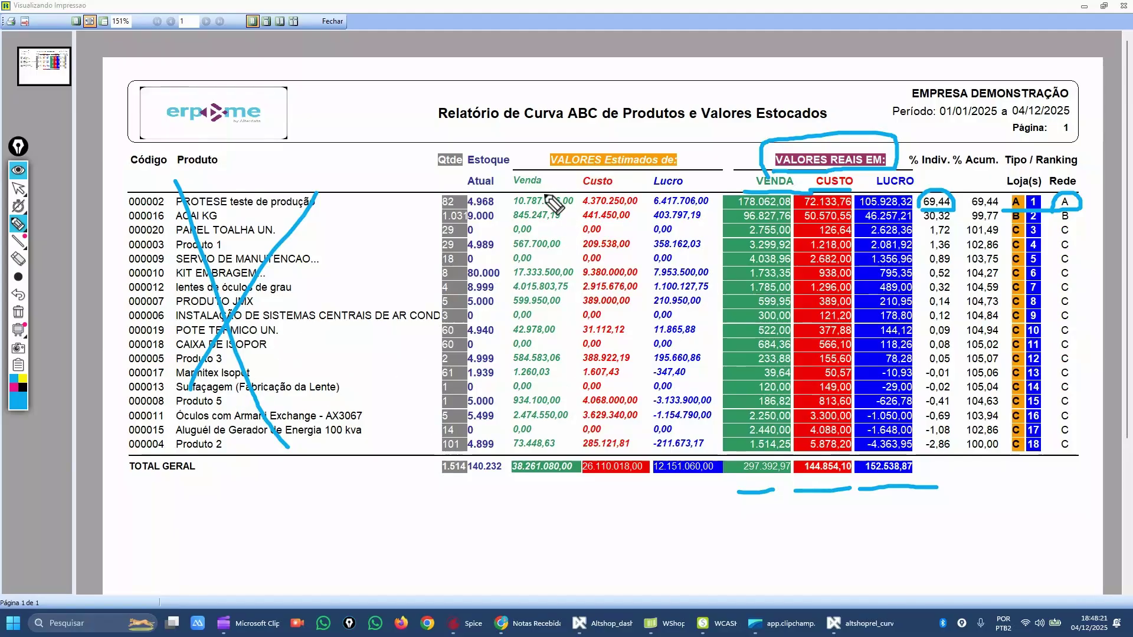
pyautogui.moveTo(767, 139)
pyautogui.mouseDown()
pyautogui.moveTo(495, 126)
pyautogui.moveTo(448, 157)
pyautogui.mouseUp()
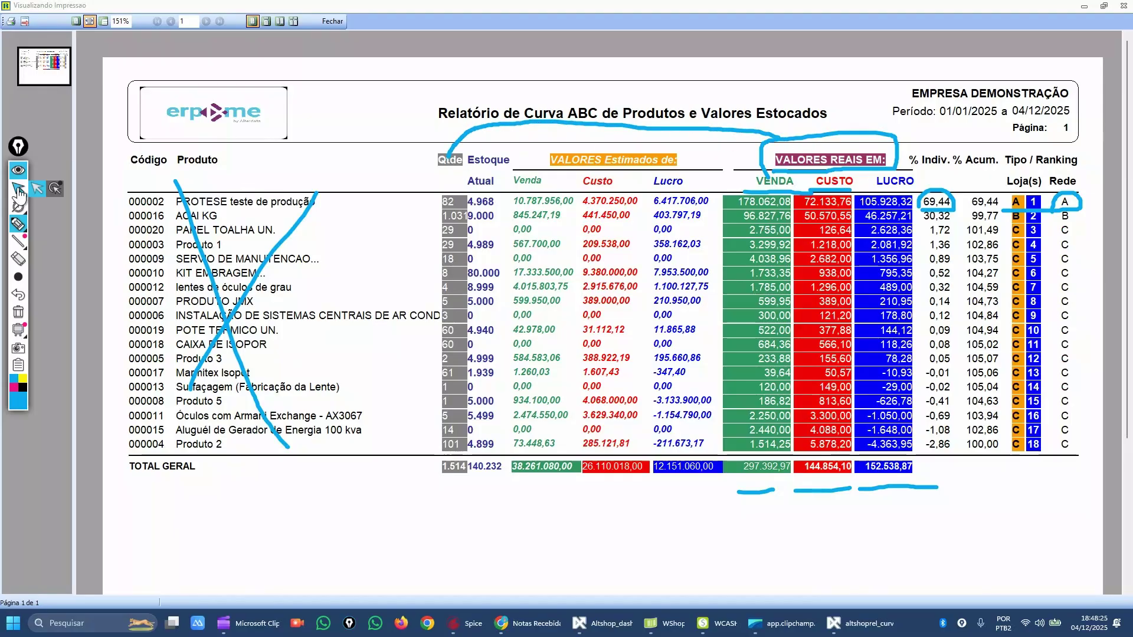
# Change the Epic Pen ink colour to magenta
pyautogui.moveTo(27, 209)
pyautogui.moveTo(25, 242)
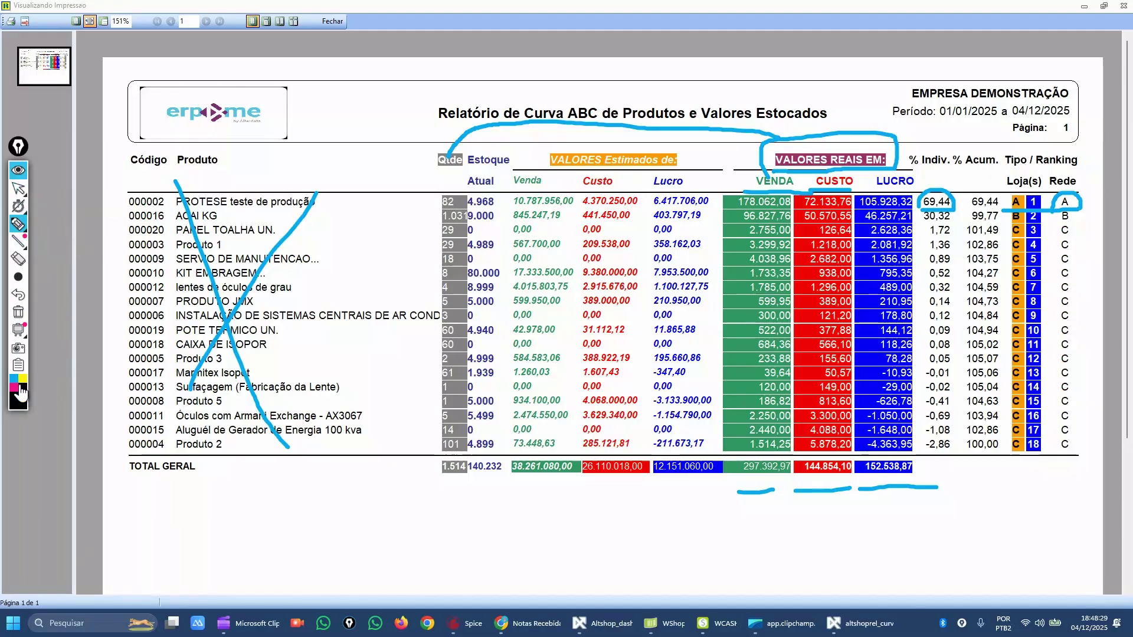
pyautogui.moveTo(20, 404)
pyautogui.click(59, 337)
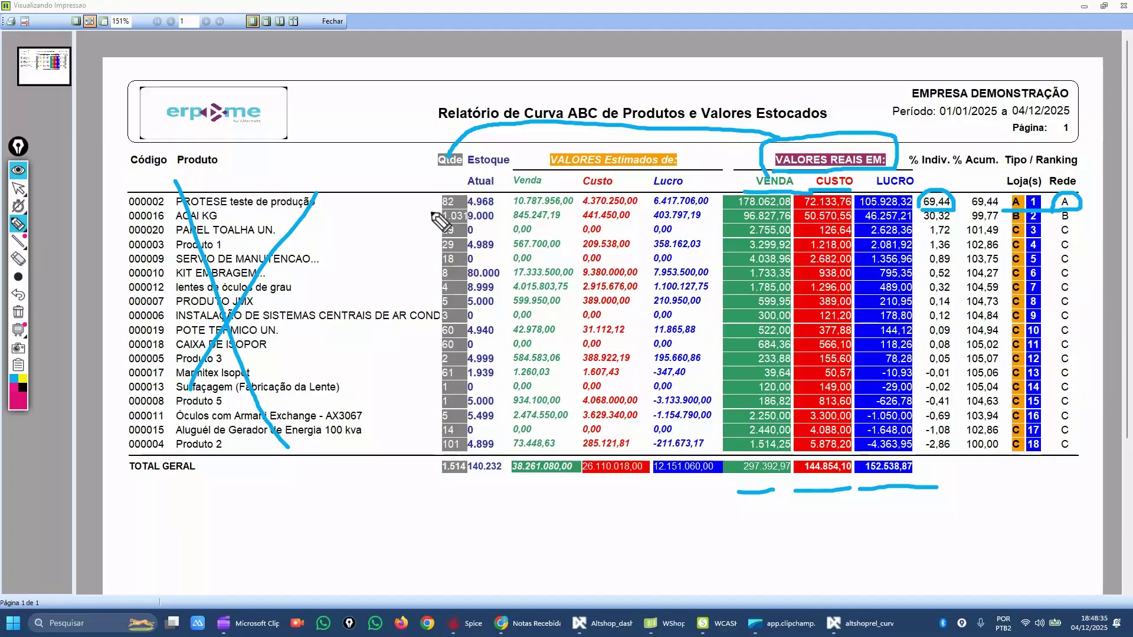
# Underline the first product's Qtde, Estoque Atual and estimated Venda, Custo and Lucro values, and box the VALORES REAIS columns
pyautogui.moveTo(429, 210); pyautogui.dragTo(464, 209)
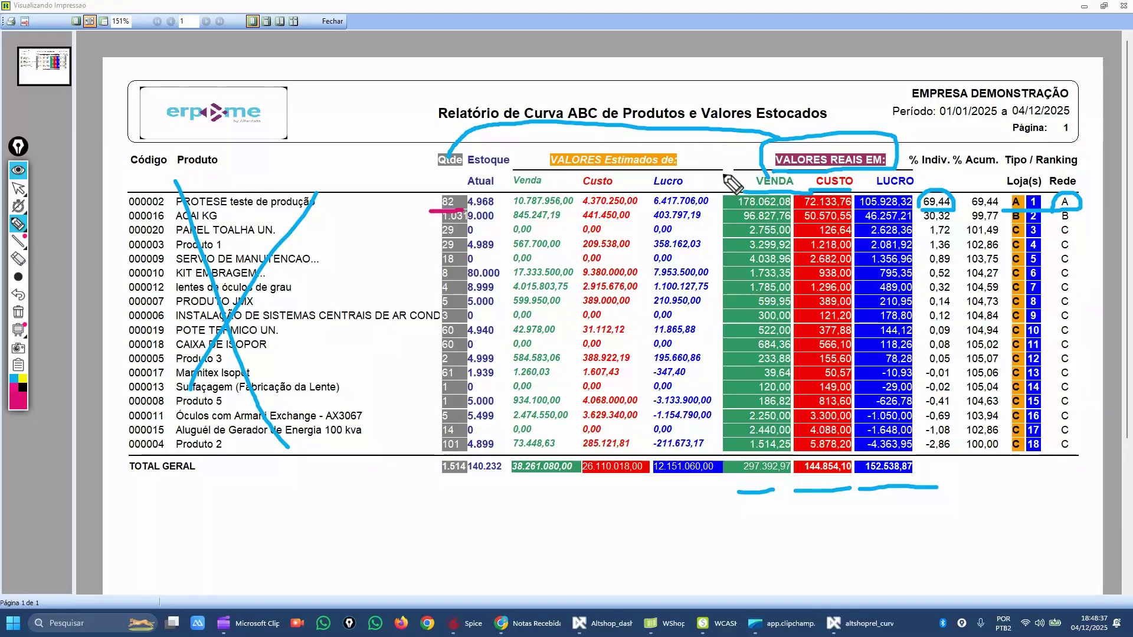
pyautogui.moveTo(723, 173)
pyautogui.mouseDown()
pyautogui.moveTo(722, 407)
pyautogui.moveTo(781, 469)
pyautogui.moveTo(930, 377)
pyautogui.moveTo(924, 171)
pyautogui.moveTo(723, 177)
pyautogui.mouseUp()
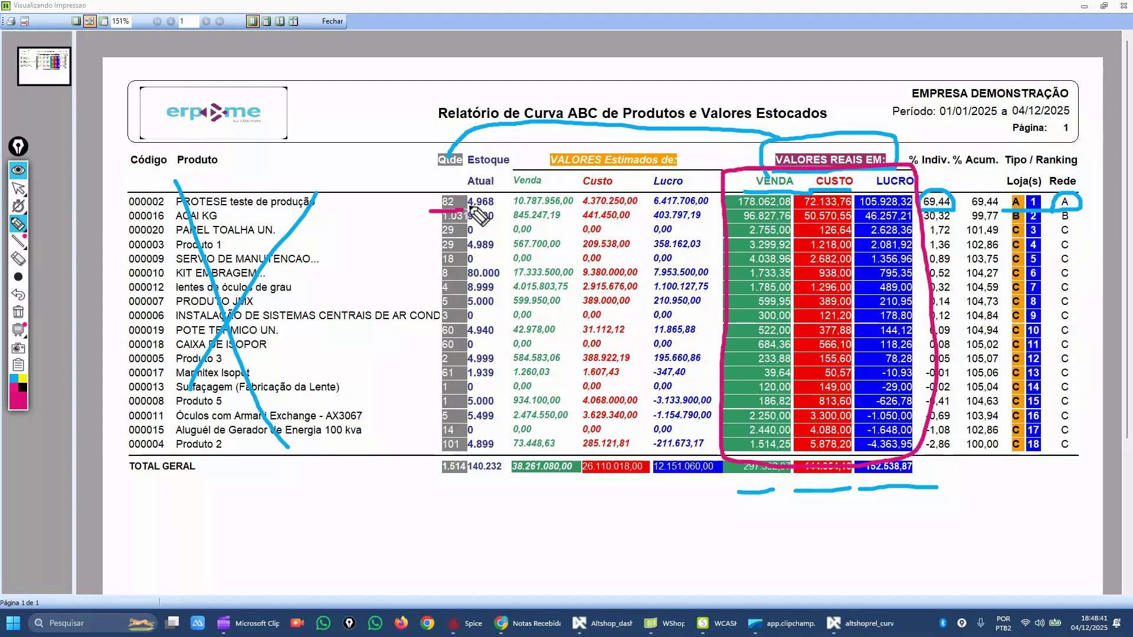
pyautogui.moveTo(467, 208); pyautogui.dragTo(494, 208)
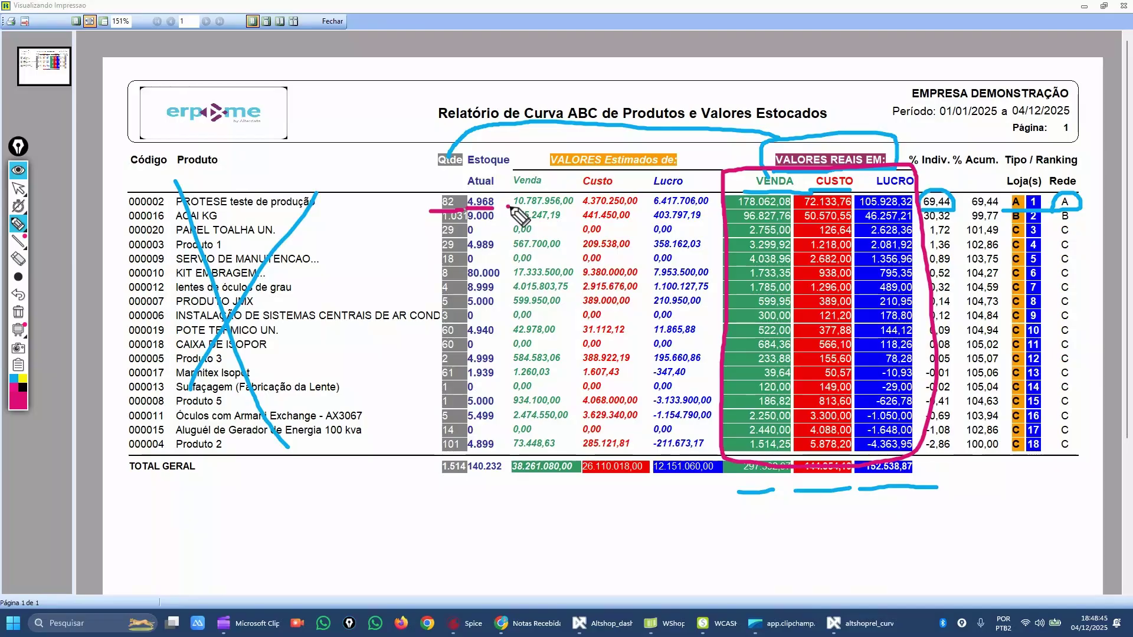
pyautogui.moveTo(508, 206); pyautogui.dragTo(570, 207)
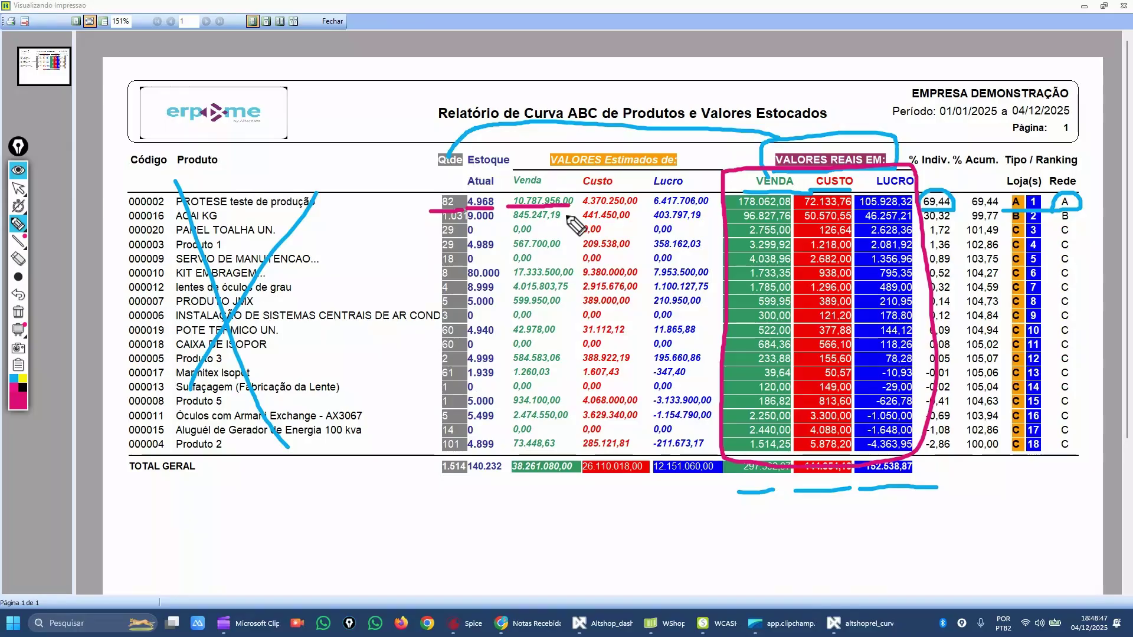
pyautogui.moveTo(581, 208); pyautogui.dragTo(636, 208)
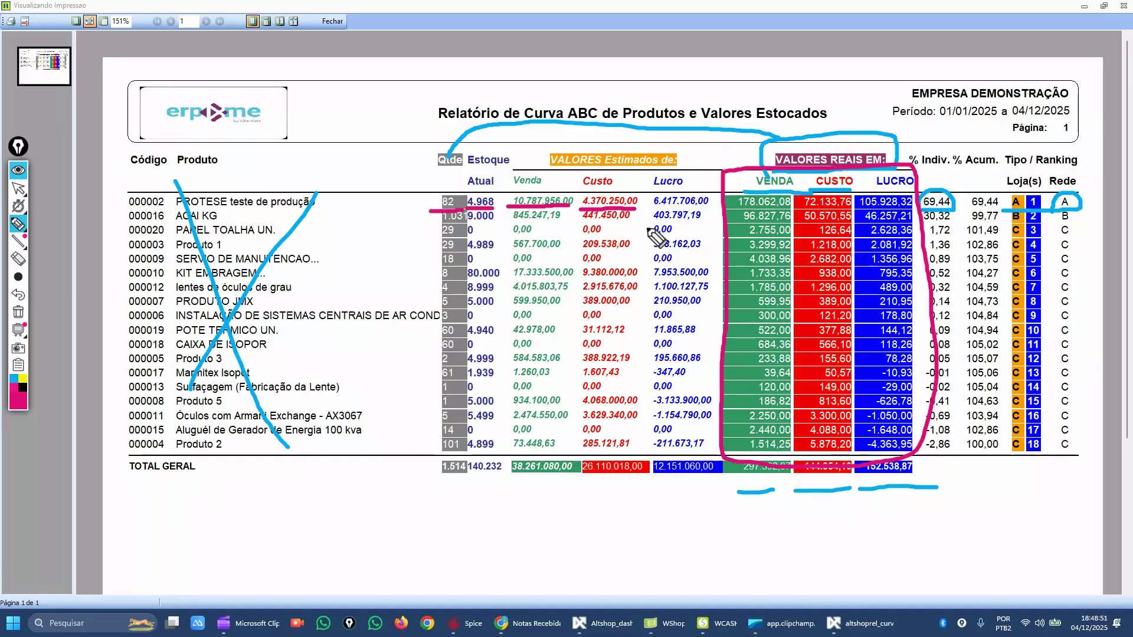
pyautogui.click(650, 209)
pyautogui.moveTo(650, 208); pyautogui.dragTo(713, 208)
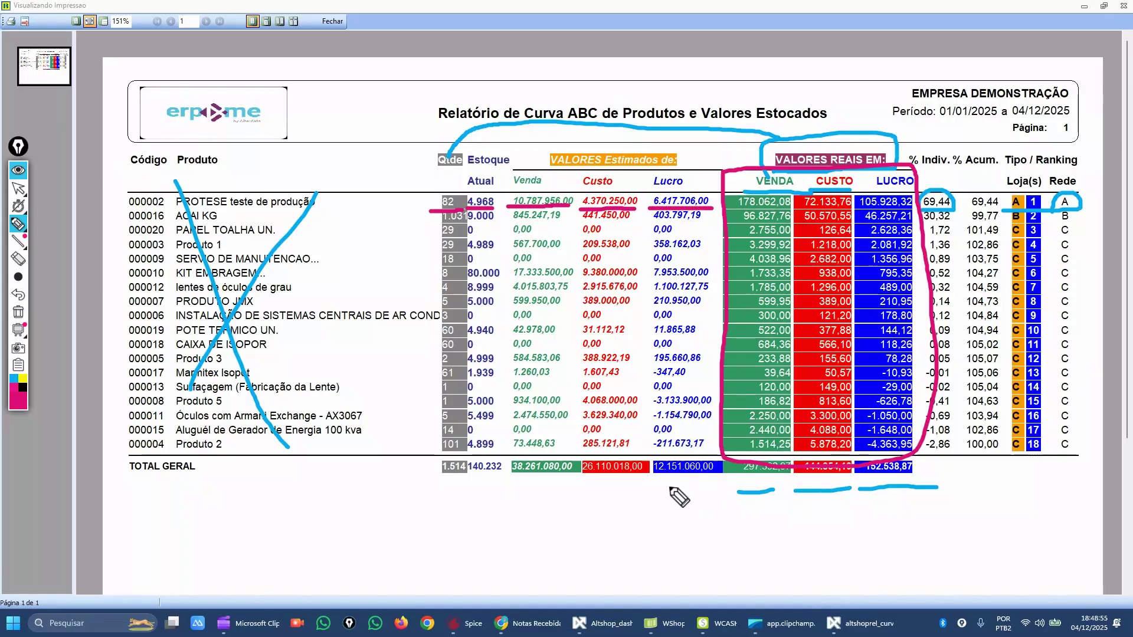
# Box the estimated Venda, Custo and Lucro totals, mark them with a P and a short bracket, and write R under the real totals
pyautogui.moveTo(494, 492)
pyautogui.mouseDown()
pyautogui.moveTo(679, 493)
pyautogui.moveTo(719, 472)
pyautogui.mouseUp()
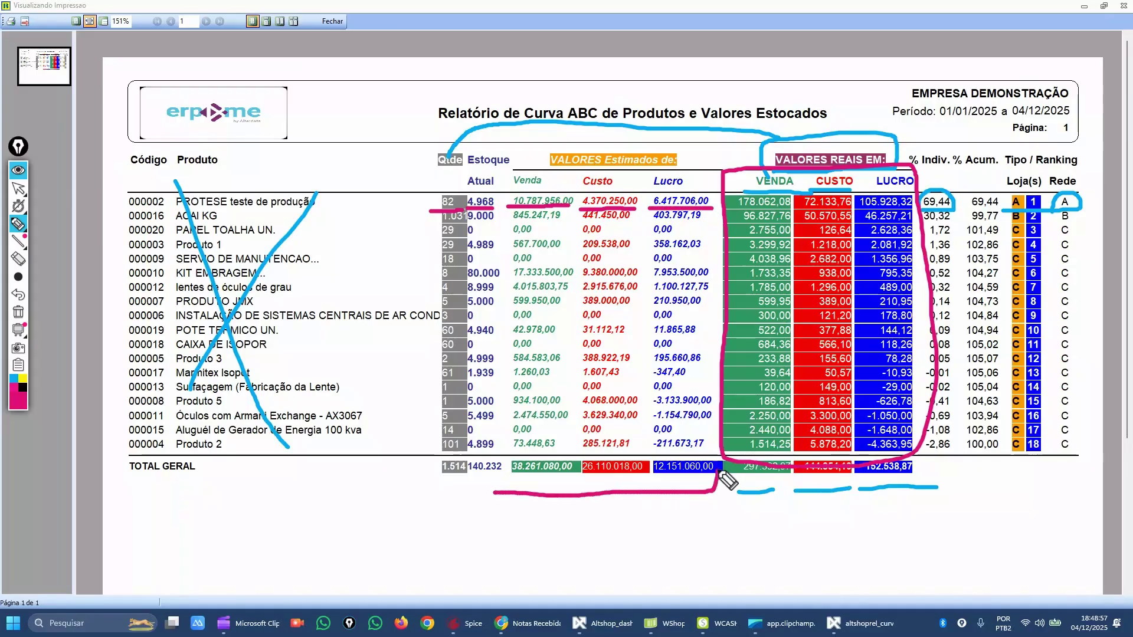
pyautogui.moveTo(495, 496)
pyautogui.mouseDown()
pyautogui.moveTo(561, 454)
pyautogui.moveTo(715, 450)
pyautogui.moveTo(719, 465)
pyautogui.mouseUp()
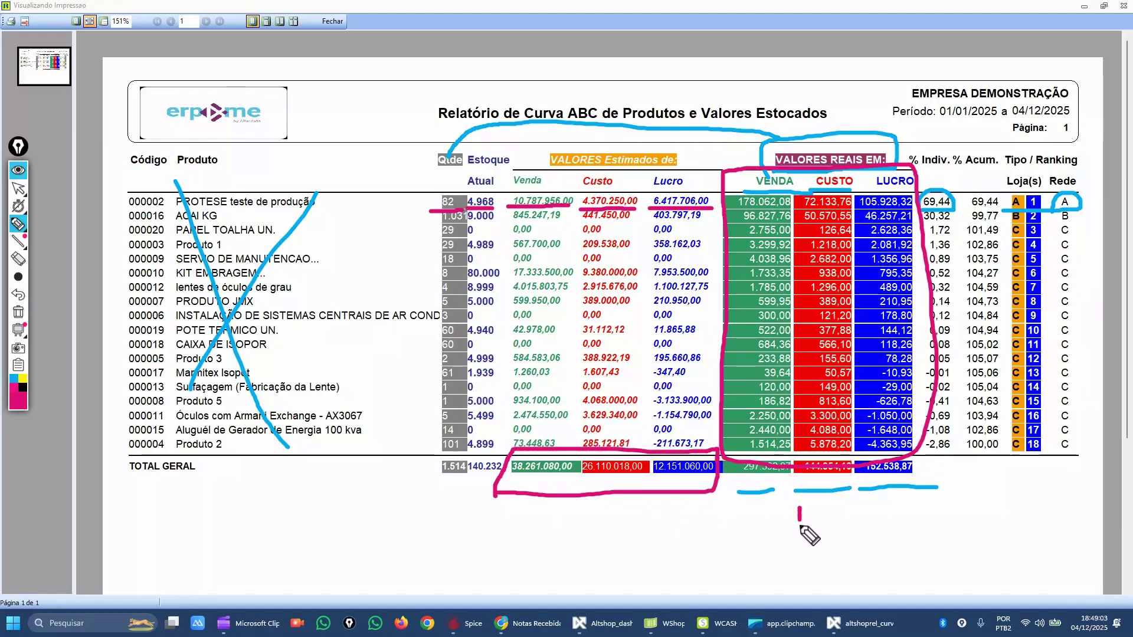
pyautogui.moveTo(814, 502)
pyautogui.mouseDown()
pyautogui.moveTo(798, 521)
pyautogui.moveTo(810, 511)
pyautogui.moveTo(817, 525)
pyautogui.mouseUp()
pyautogui.moveTo(608, 521)
pyautogui.mouseDown()
pyautogui.moveTo(599, 521)
pyautogui.moveTo(602, 549)
pyautogui.moveTo(604, 535)
pyautogui.mouseUp()
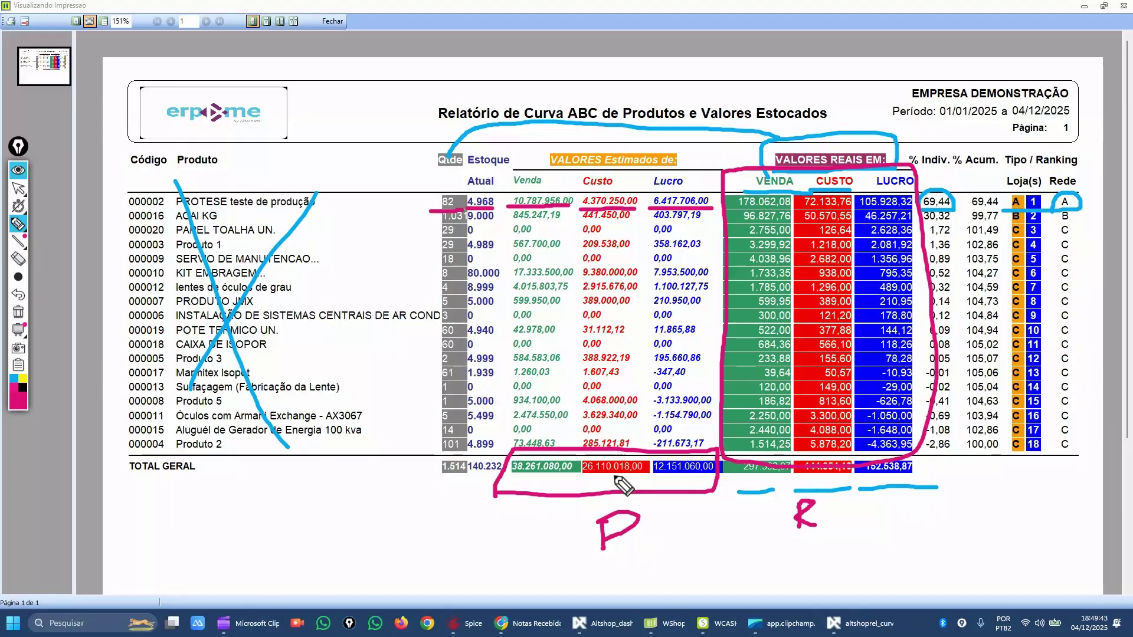
pyautogui.moveTo(571, 487); pyautogui.dragTo(648, 483)
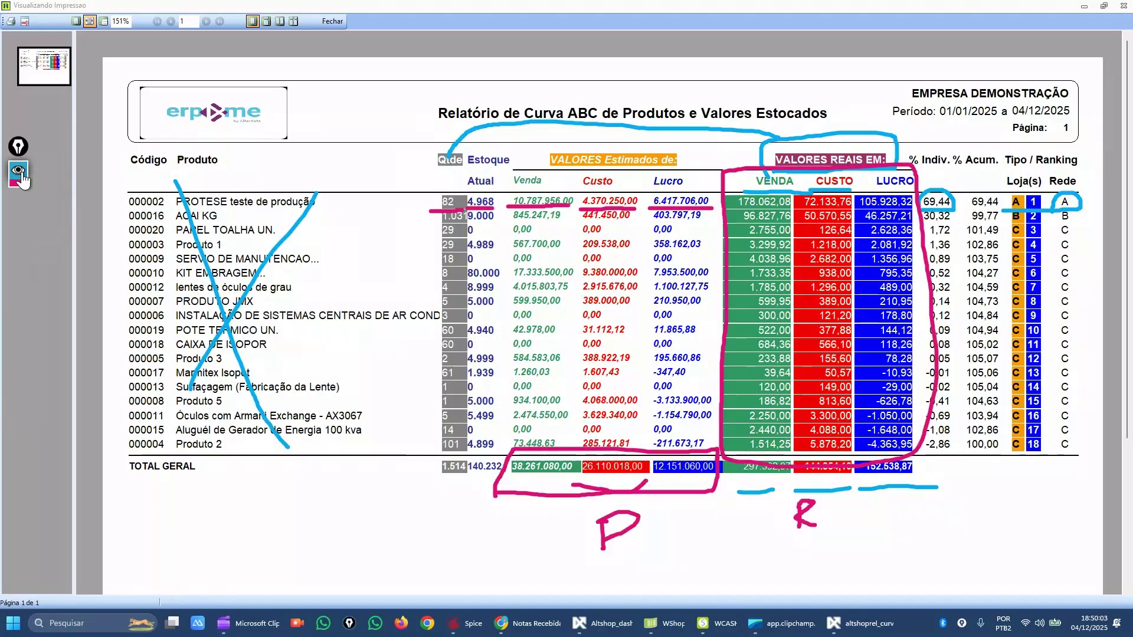
# Close the Curva ABC report preview and erase all the ink annotations from the screen
pyautogui.click(22, 192)
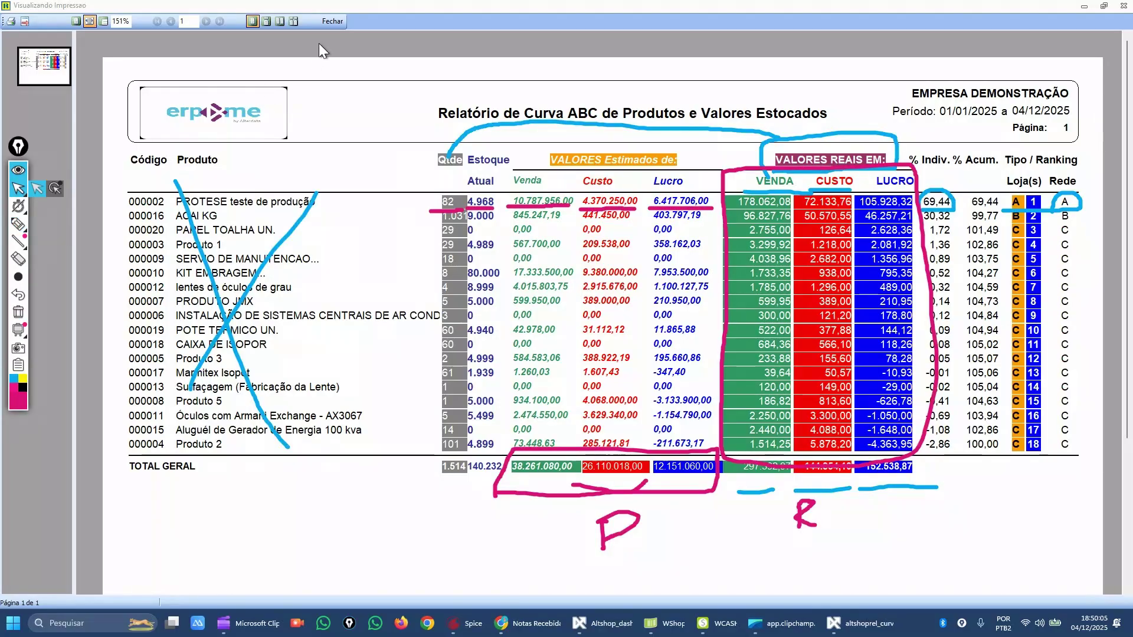
pyautogui.click(328, 23)
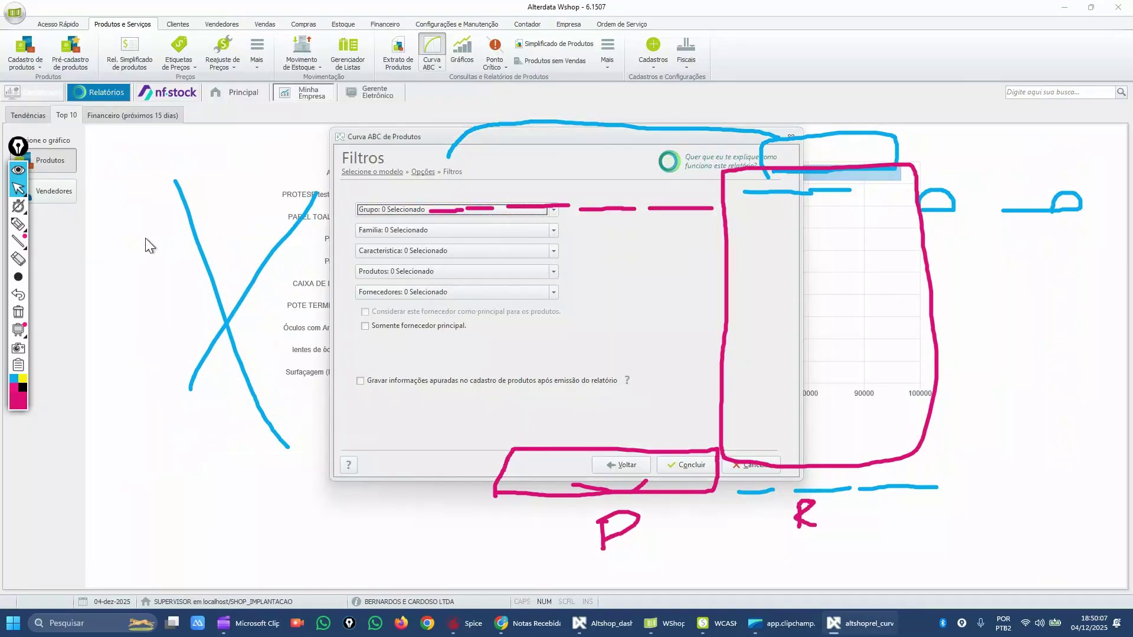
pyautogui.click(19, 259)
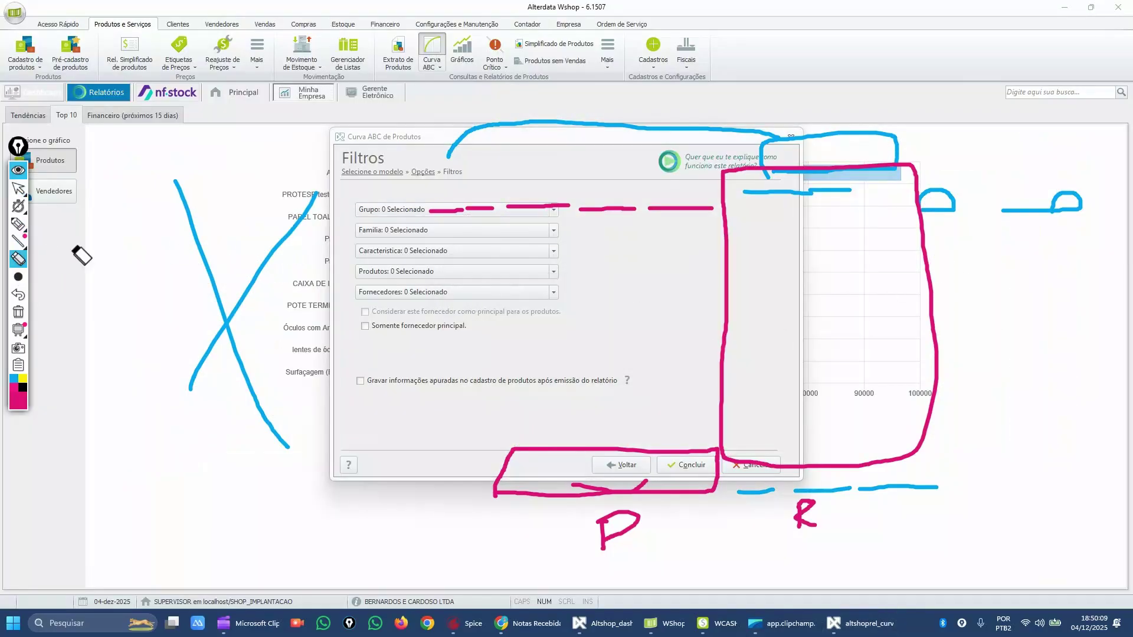
pyautogui.moveTo(80, 256)
pyautogui.mouseDown()
pyautogui.moveTo(826, 175)
pyautogui.moveTo(849, 197)
pyautogui.moveTo(367, 518)
pyautogui.moveTo(915, 501)
pyautogui.moveTo(789, 506)
pyautogui.moveTo(587, 187)
pyautogui.moveTo(632, 210)
pyautogui.moveTo(413, 213)
pyautogui.moveTo(458, 215)
pyautogui.moveTo(617, 329)
pyautogui.mouseUp()
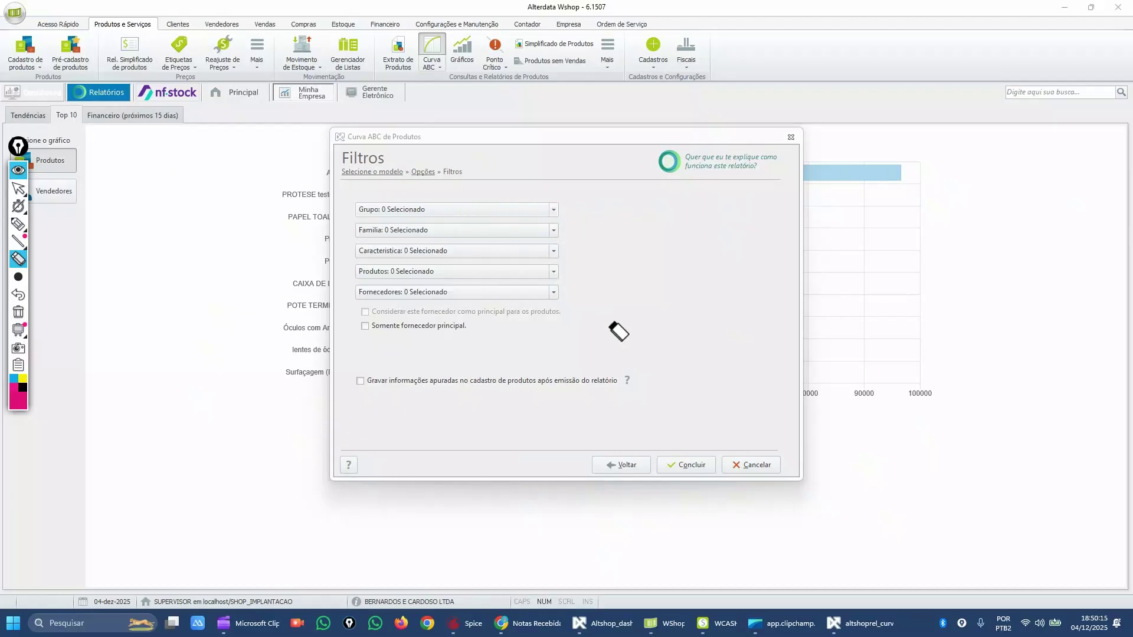
# Cancel the Curva ABC filters and generate the Ponto Crítico report with the Com Legenda de Níveis-Cópia-1 model and the Todos product filter
pyautogui.click(18, 188)
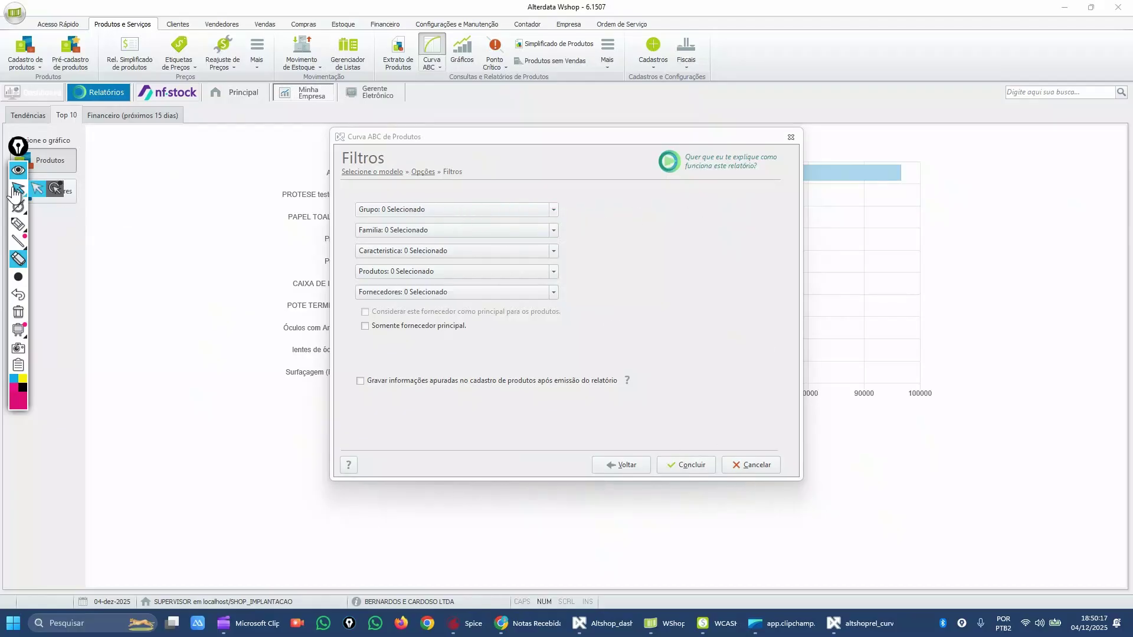
pyautogui.click(753, 465)
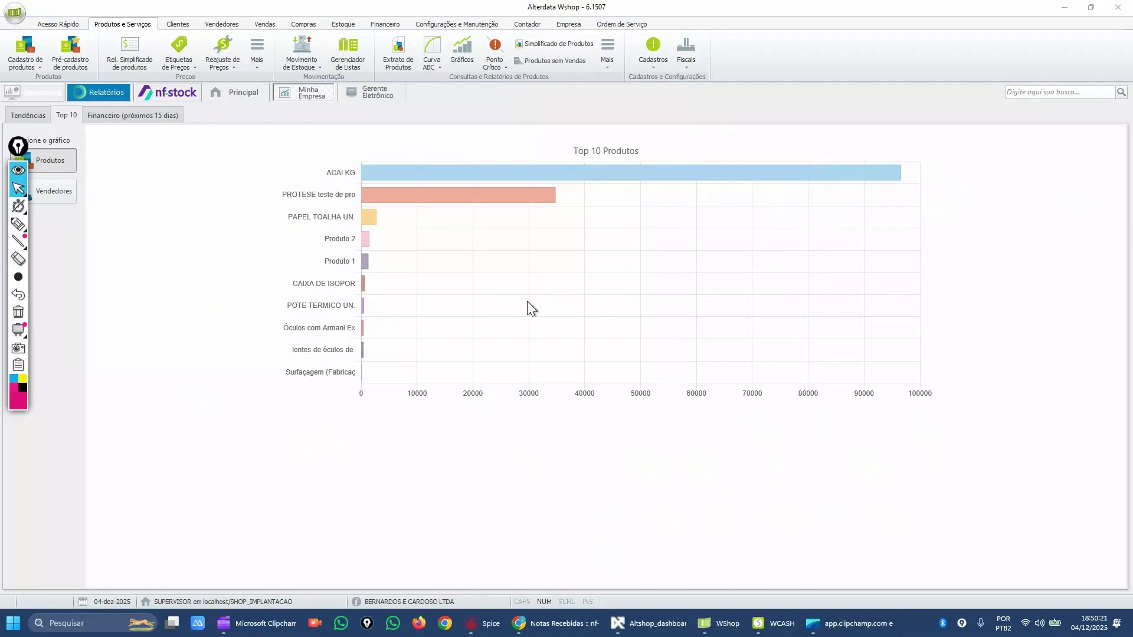
pyautogui.click(496, 47)
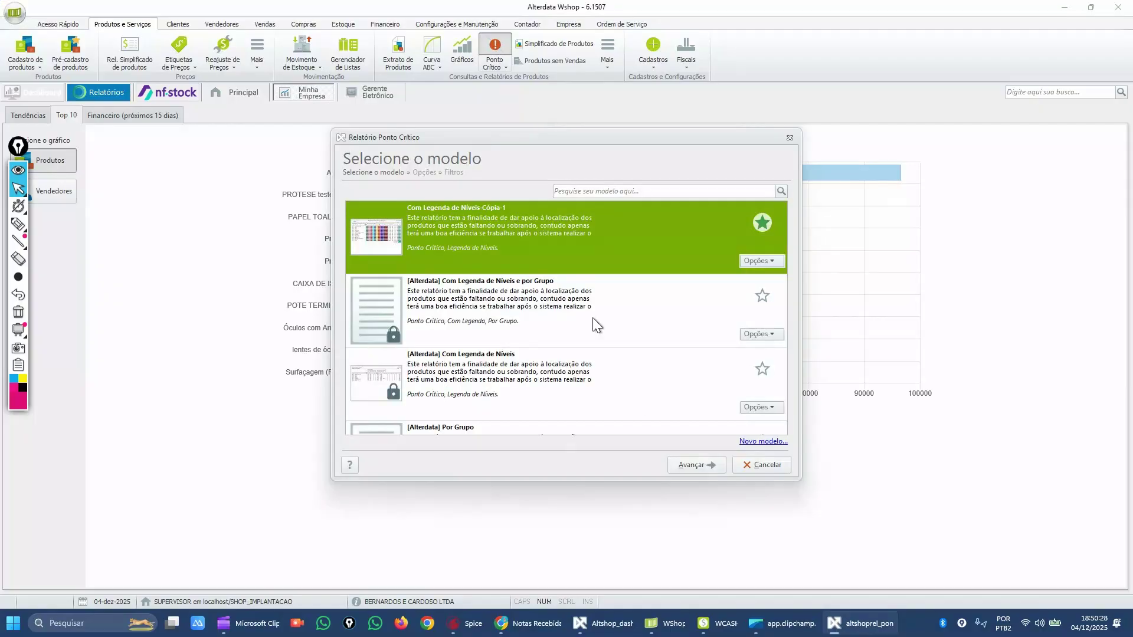
pyautogui.click(705, 466)
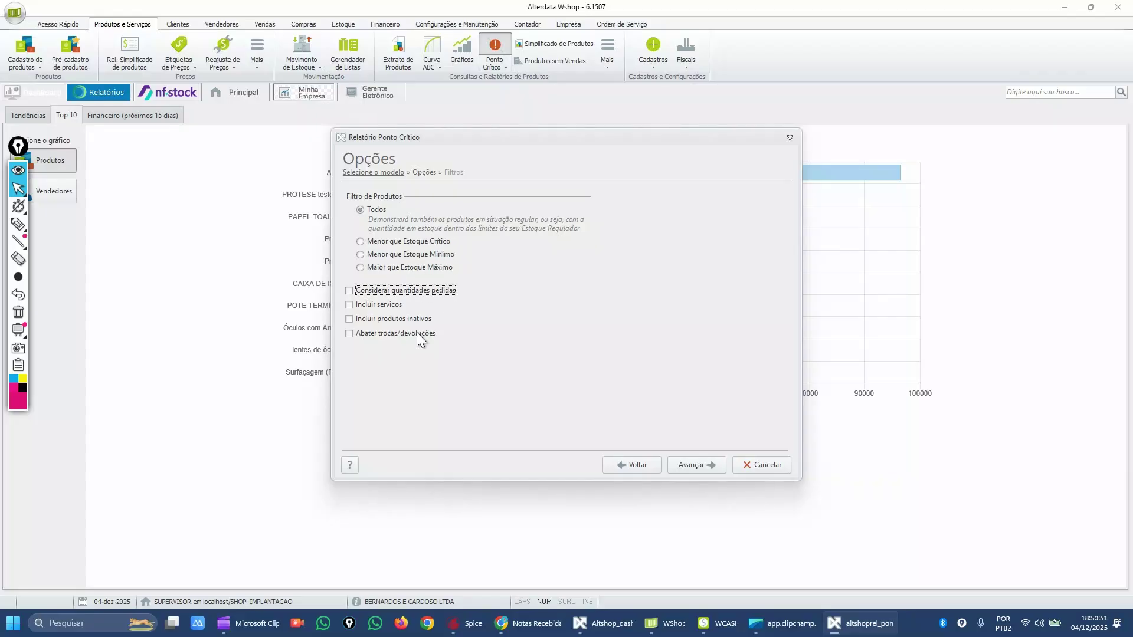
pyautogui.click(699, 473)
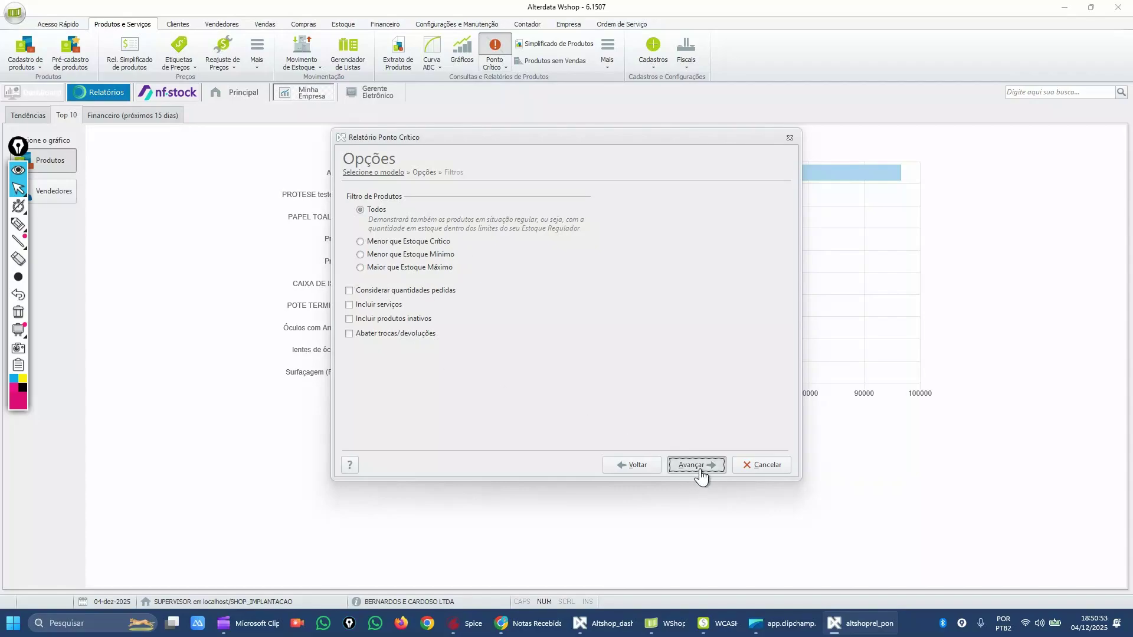
pyautogui.click(700, 466)
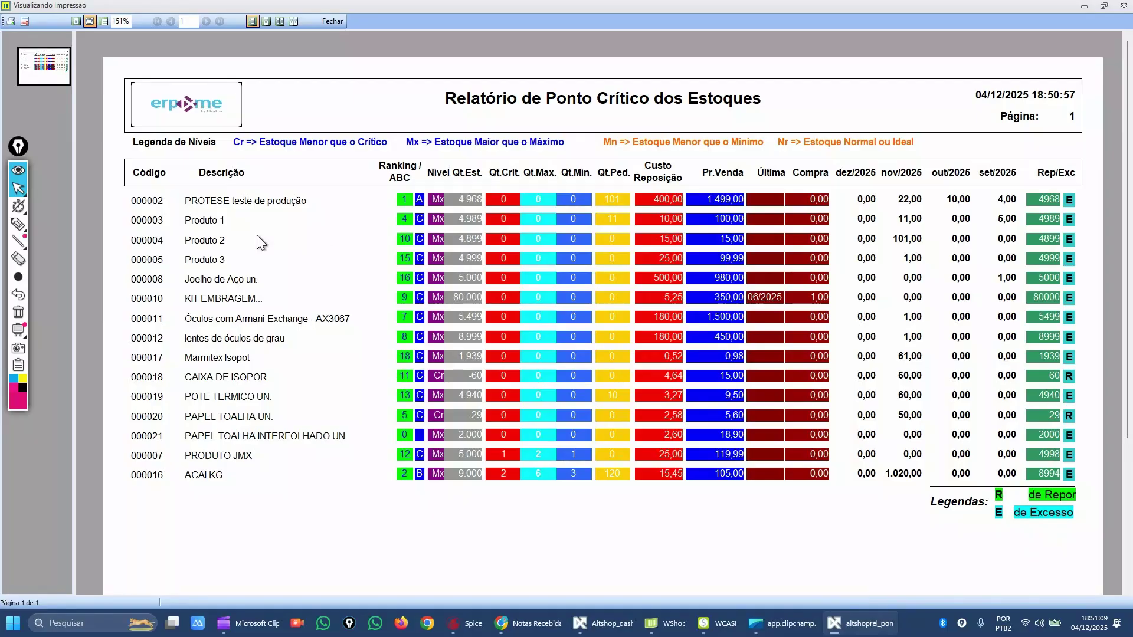
# With the freehand pen, circle CAIXA DE ISOPOR's Rep/Exc 60 R, underline its nov/2025 sales and mark its Qt.Est. value
pyautogui.click(19, 227)
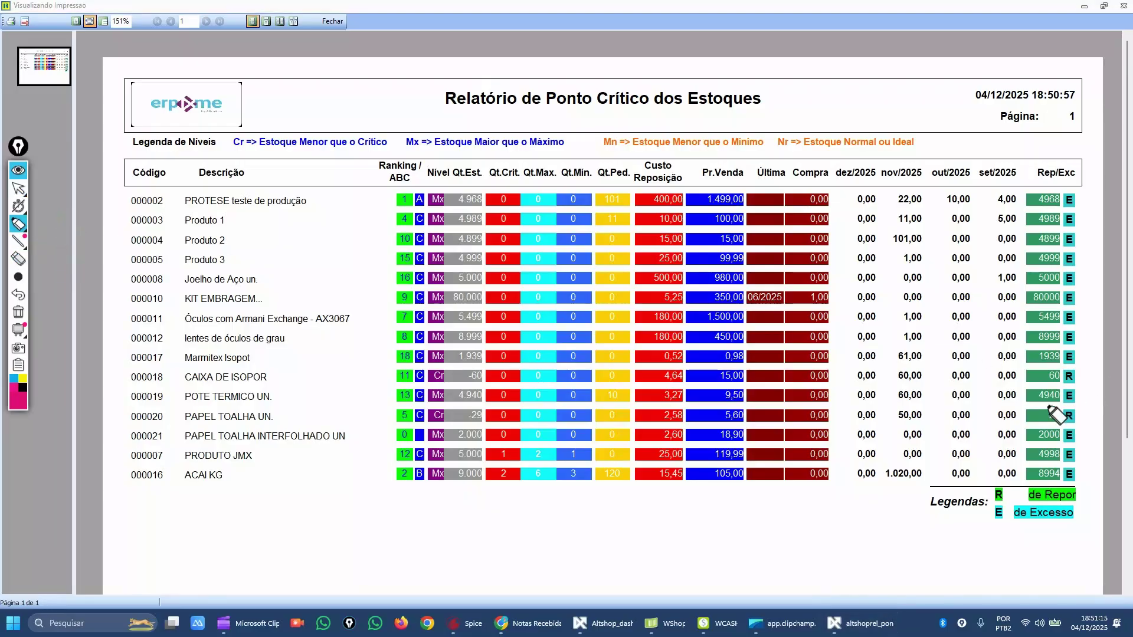
pyautogui.moveTo(1042, 389)
pyautogui.mouseDown()
pyautogui.moveTo(1075, 387)
pyautogui.moveTo(1061, 376)
pyautogui.moveTo(1031, 389)
pyautogui.mouseUp()
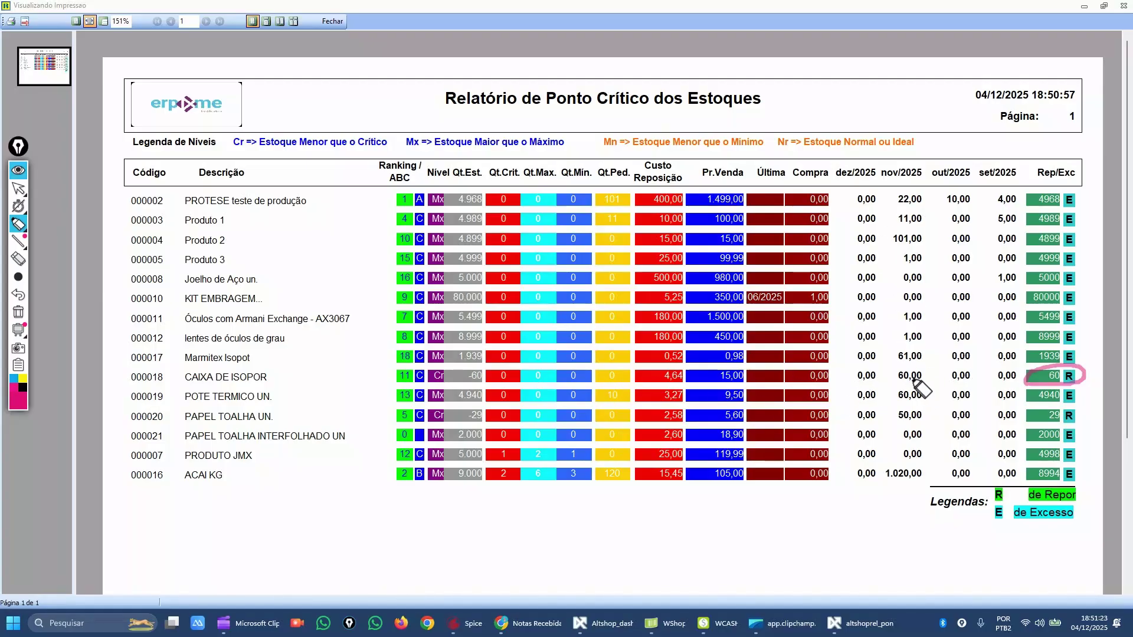
pyautogui.moveTo(897, 384); pyautogui.dragTo(926, 384)
pyautogui.moveTo(479, 382)
pyautogui.mouseDown()
pyautogui.moveTo(486, 371)
pyautogui.moveTo(456, 379)
pyautogui.mouseUp()
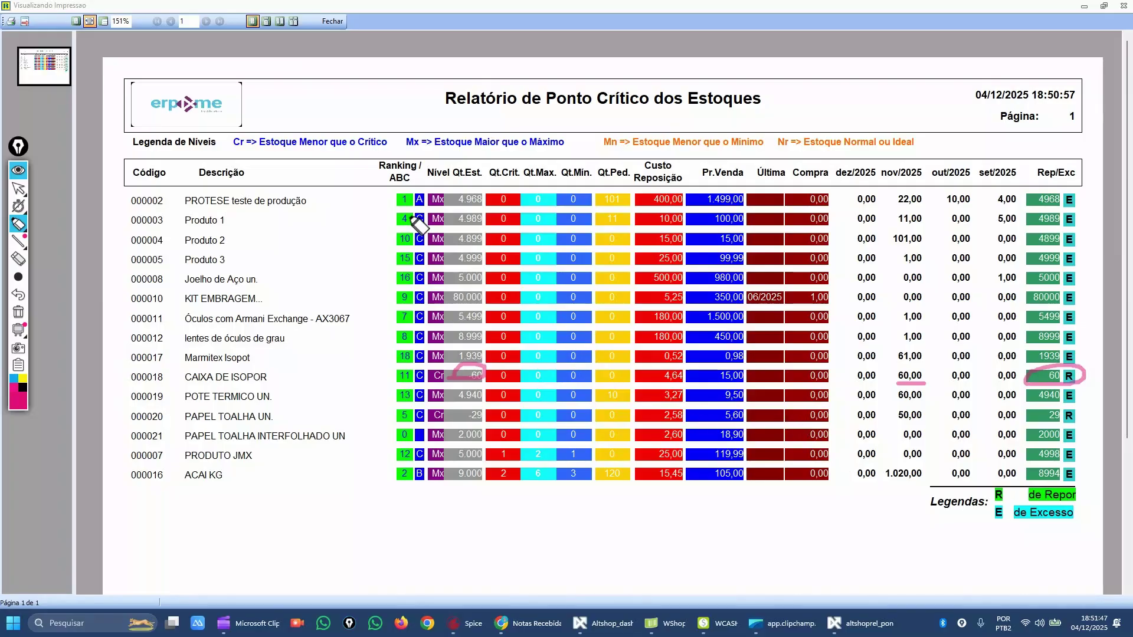
# Underline the first product's ranking in yellow, and box its Mx level in black with a line up to the Mx legend
pyautogui.click(17, 393)
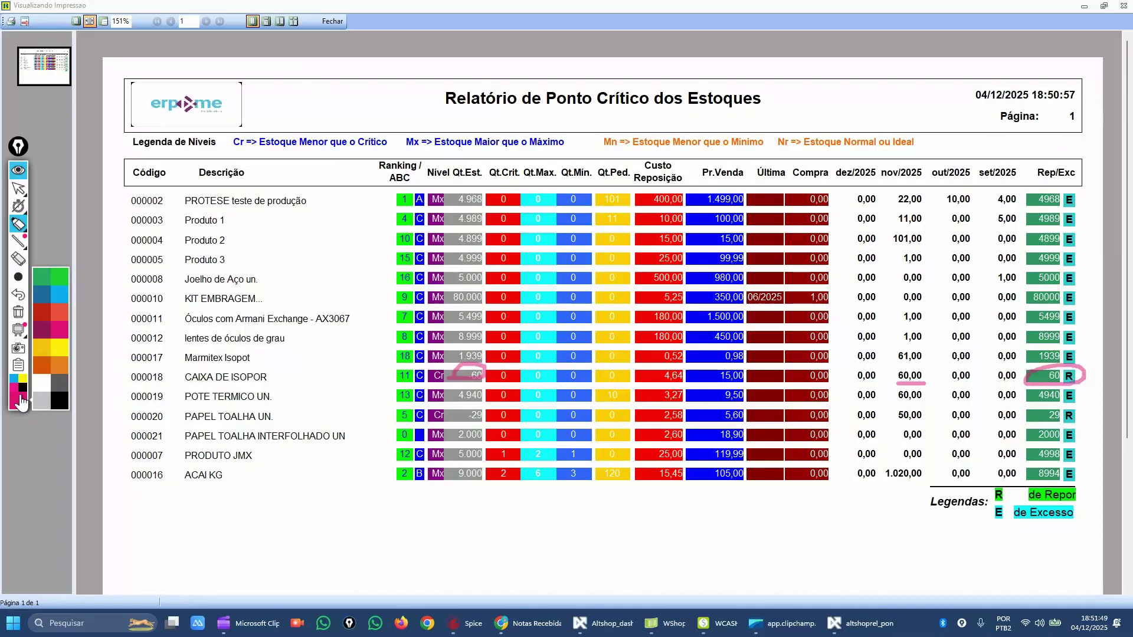
pyautogui.click(65, 355)
pyautogui.moveTo(389, 209); pyautogui.dragTo(415, 210)
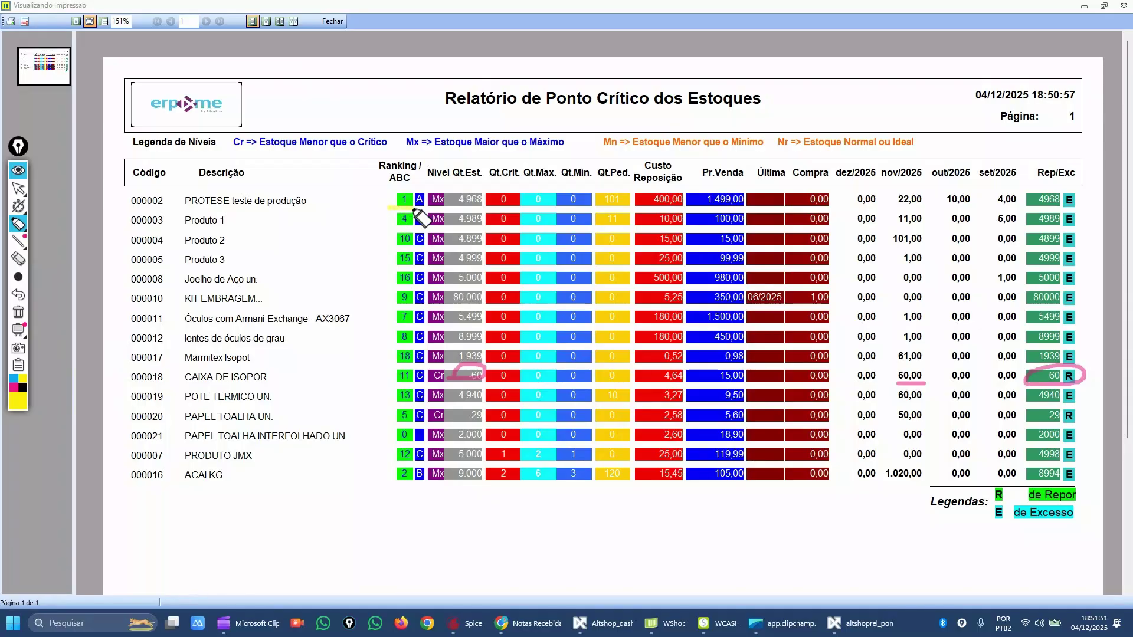
pyautogui.click(22, 387)
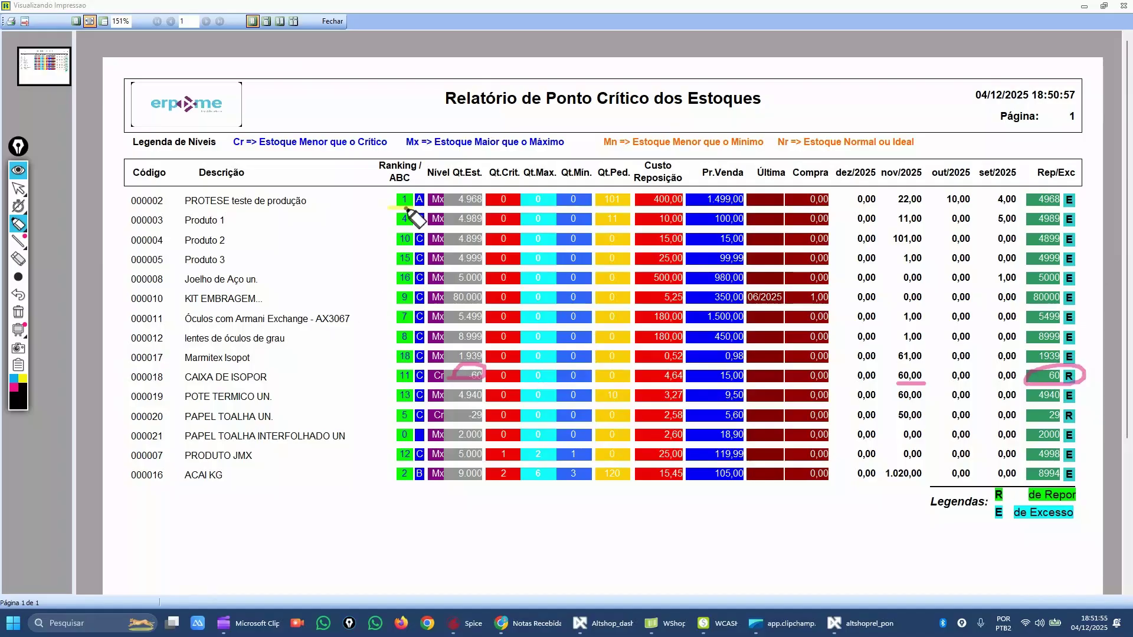
pyautogui.moveTo(406, 208)
pyautogui.mouseDown()
pyautogui.moveTo(442, 213)
pyautogui.moveTo(435, 187)
pyautogui.moveTo(446, 208)
pyautogui.moveTo(416, 148)
pyautogui.mouseUp()
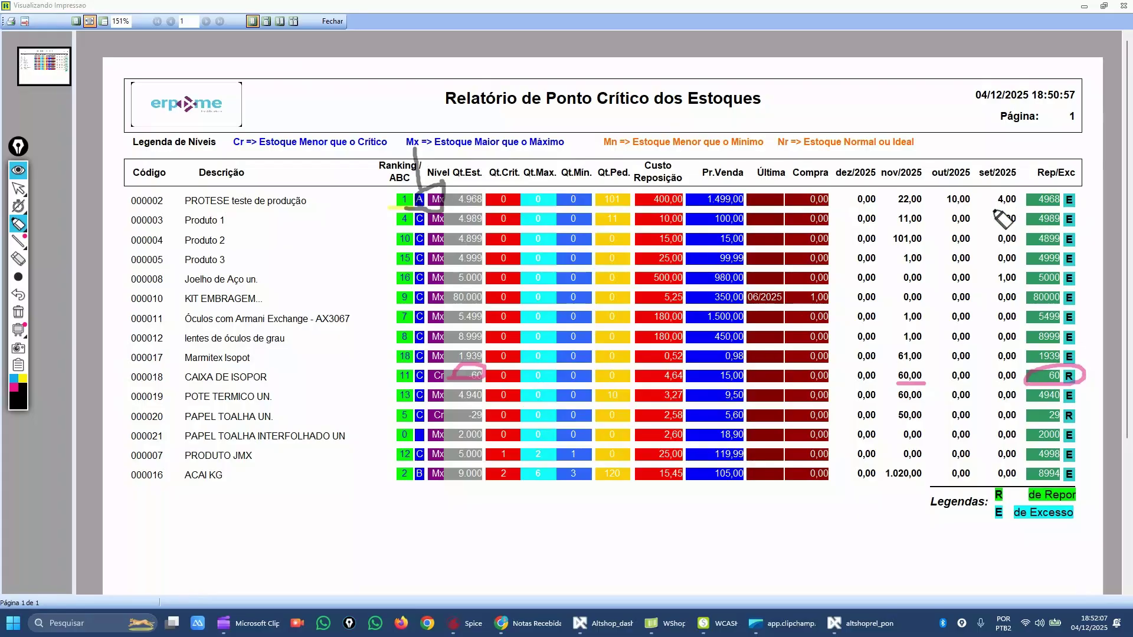
# Underline the four month headings and the first product's 22,00, and draw curves linking Qt.Ped. and ACAI KG's circled 120 to Rep/Exc
pyautogui.moveTo(889, 208)
pyautogui.mouseDown()
pyautogui.moveTo(922, 208)
pyautogui.moveTo(912, 180)
pyautogui.moveTo(998, 180)
pyautogui.mouseUp()
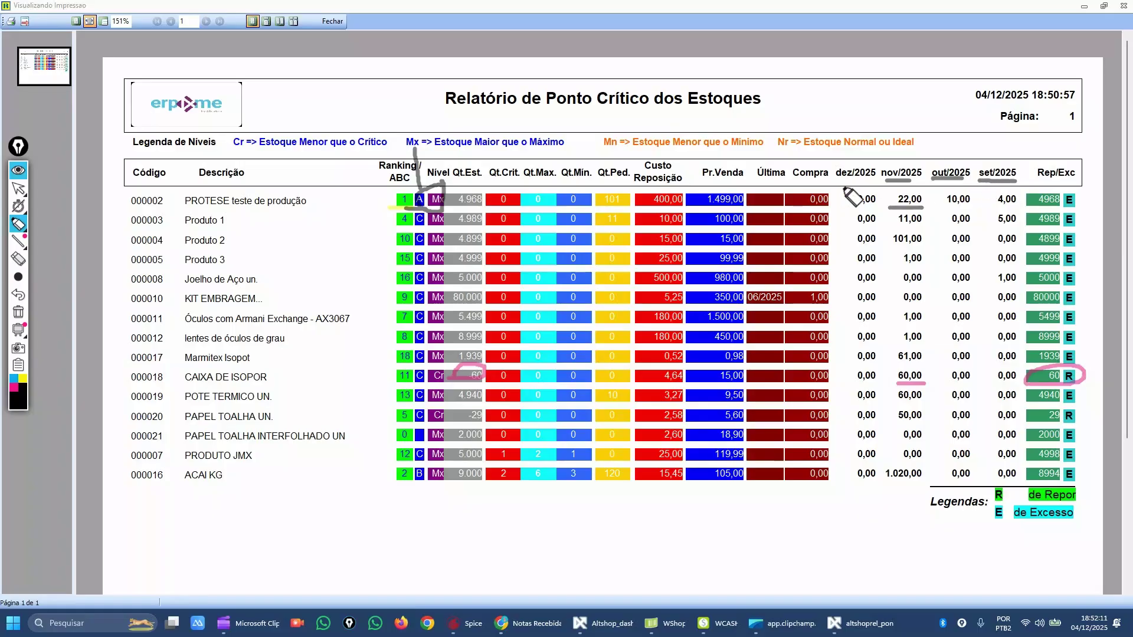
pyautogui.moveTo(840, 184); pyautogui.dragTo(886, 184)
pyautogui.moveTo(614, 190)
pyautogui.mouseDown()
pyautogui.moveTo(827, 131)
pyautogui.moveTo(1045, 183)
pyautogui.mouseUp()
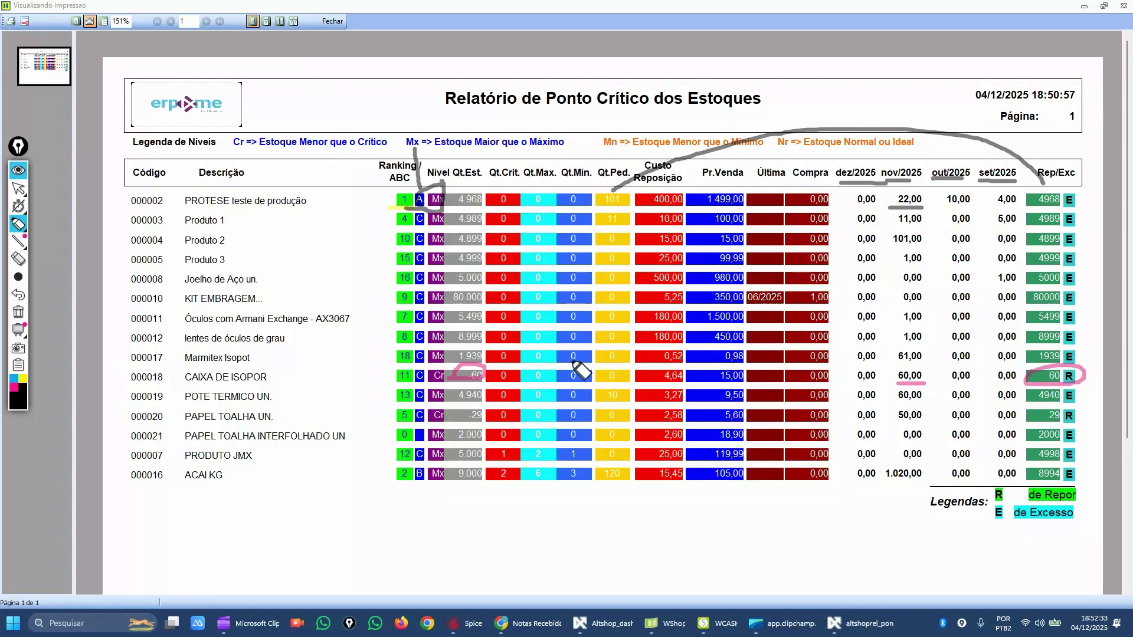
pyautogui.moveTo(598, 488)
pyautogui.mouseDown()
pyautogui.moveTo(636, 470)
pyautogui.moveTo(608, 466)
pyautogui.moveTo(626, 485)
pyautogui.moveTo(697, 509)
pyautogui.moveTo(1069, 481)
pyautogui.mouseUp()
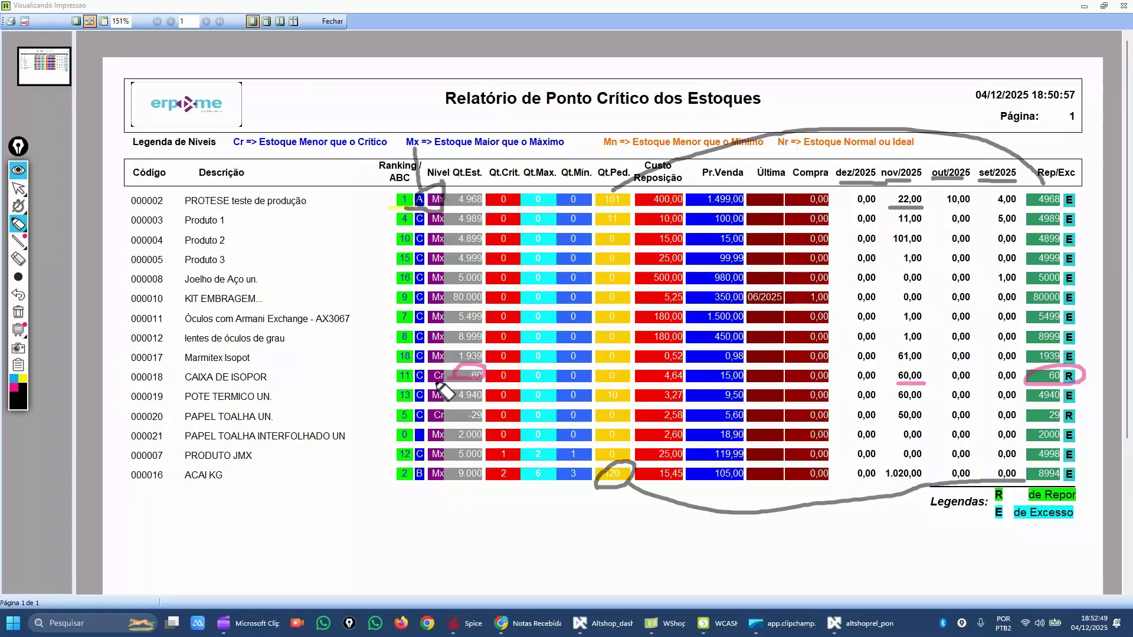
# Circle CAIXA DE ISOPOR's Cr level with a line to the Cr legend, and box PAPEL TOALHA UN.'s Cr level
pyautogui.moveTo(454, 378)
pyautogui.mouseDown()
pyautogui.moveTo(427, 384)
pyautogui.moveTo(437, 367)
pyautogui.moveTo(254, 154)
pyautogui.mouseUp()
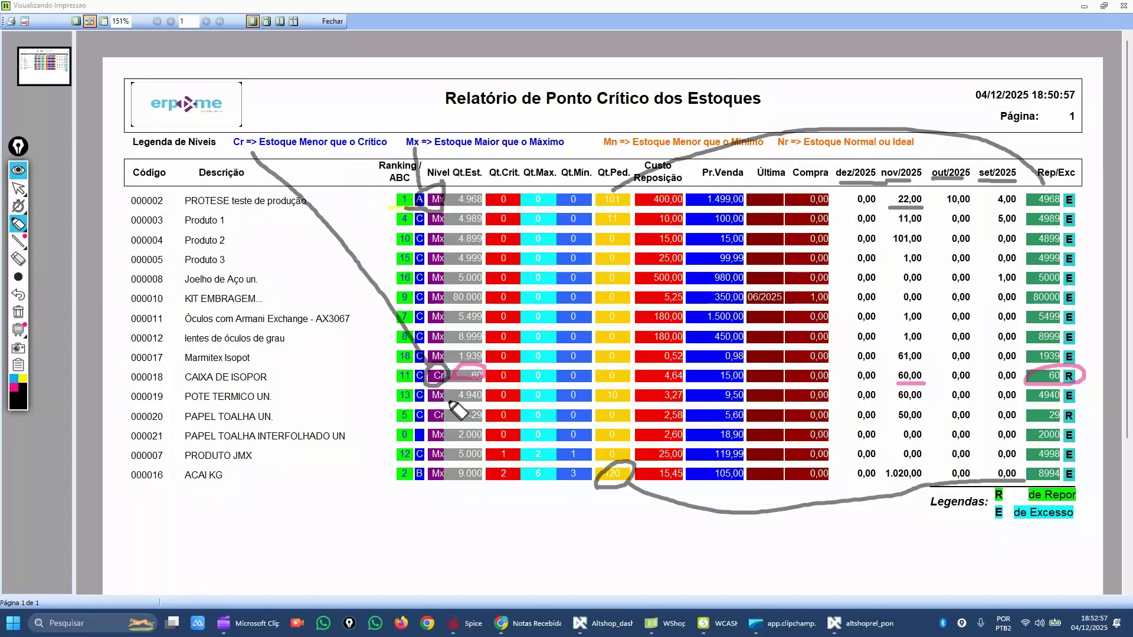
pyautogui.moveTo(420, 406)
pyautogui.mouseDown()
pyautogui.moveTo(427, 422)
pyautogui.moveTo(448, 401)
pyautogui.mouseUp()
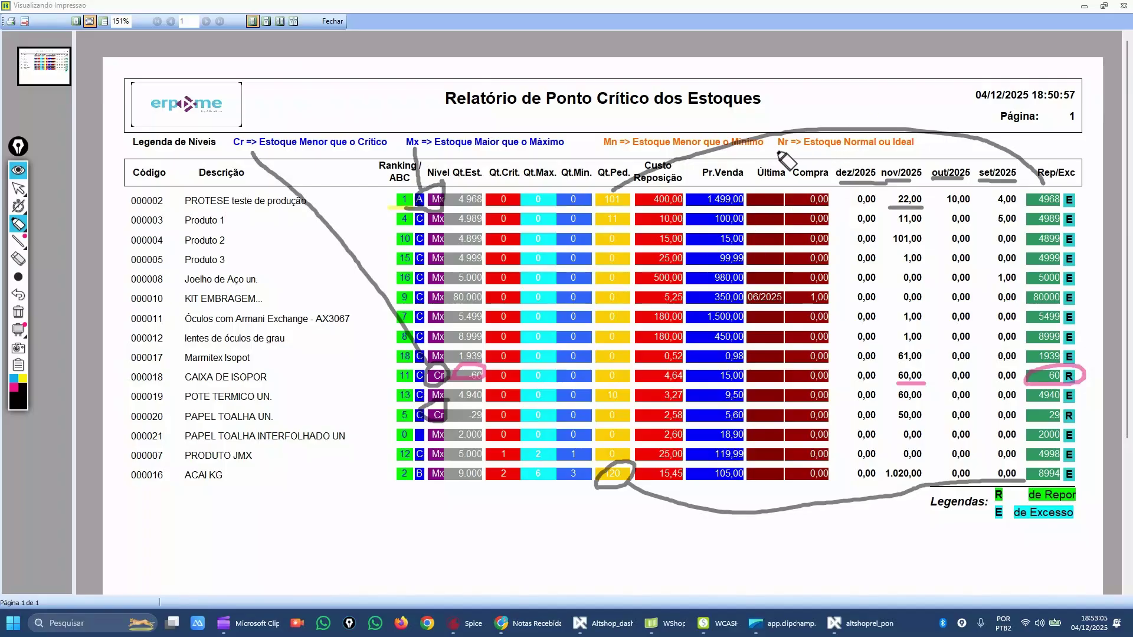
# Underline and circle the Nr => Estoque Normal ou Ideal legend, and cross out the Mn, Mx and Cr legends
pyautogui.moveTo(779, 150); pyautogui.dragTo(928, 142)
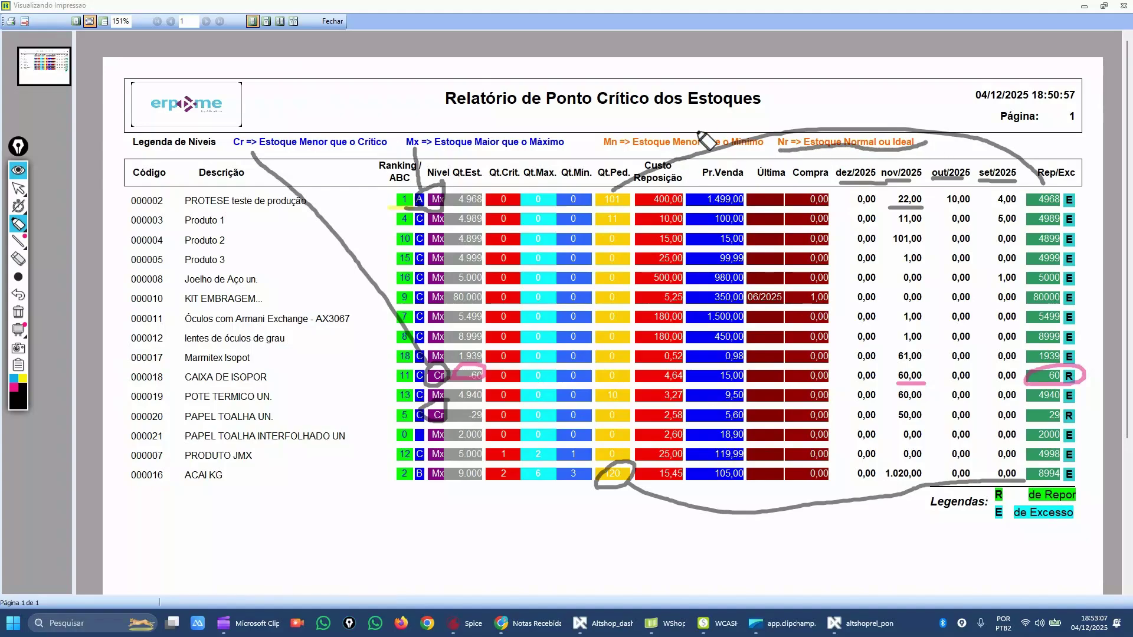
pyautogui.moveTo(701, 127)
pyautogui.mouseDown()
pyautogui.moveTo(661, 150)
pyautogui.moveTo(679, 148)
pyautogui.mouseUp()
pyautogui.moveTo(552, 131)
pyautogui.mouseDown()
pyautogui.moveTo(501, 153)
pyautogui.moveTo(566, 172)
pyautogui.mouseUp()
pyautogui.moveTo(376, 122); pyautogui.dragTo(294, 155)
pyautogui.moveTo(278, 116); pyautogui.dragTo(409, 195)
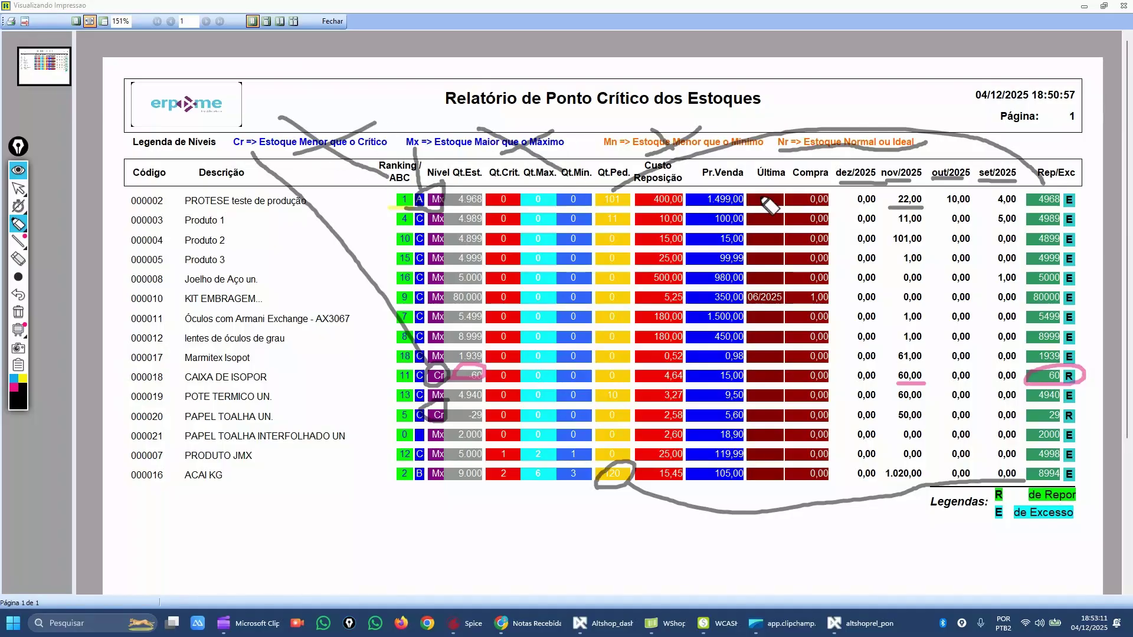
pyautogui.moveTo(921, 144)
pyautogui.mouseDown()
pyautogui.moveTo(814, 114)
pyautogui.moveTo(797, 157)
pyautogui.mouseUp()
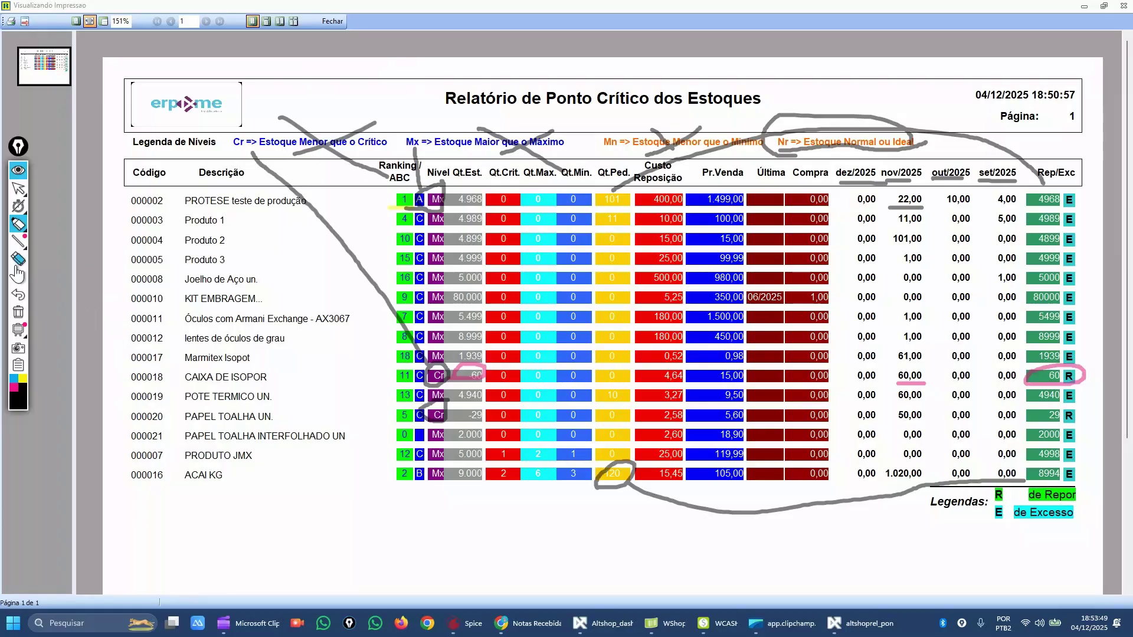
# Erase the annotations over the Ponto Crítico dos Estoques report, and close its print preview and the report window
pyautogui.click(19, 258)
pyautogui.moveTo(272, 210)
pyautogui.mouseDown()
pyautogui.moveTo(301, 130)
pyautogui.moveTo(611, 114)
pyautogui.moveTo(834, 172)
pyautogui.moveTo(1062, 407)
pyautogui.moveTo(866, 475)
pyautogui.moveTo(1039, 489)
pyautogui.moveTo(641, 467)
pyautogui.moveTo(909, 383)
pyautogui.moveTo(903, 183)
pyautogui.moveTo(501, 184)
pyautogui.moveTo(437, 420)
pyautogui.moveTo(481, 362)
pyautogui.mouseUp()
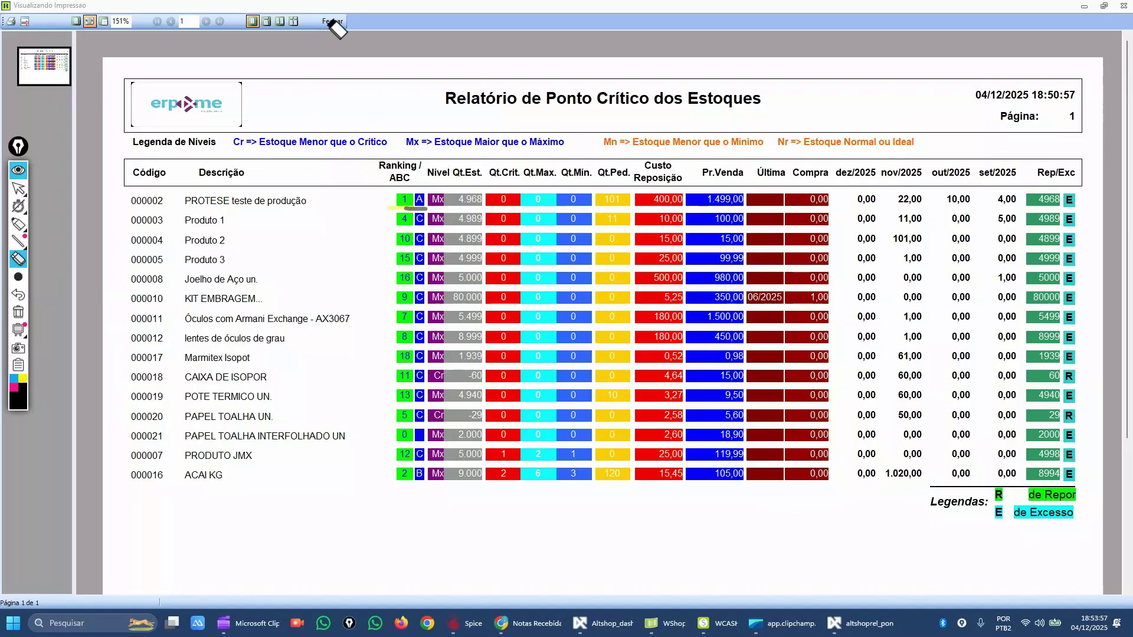
pyautogui.click(18, 190)
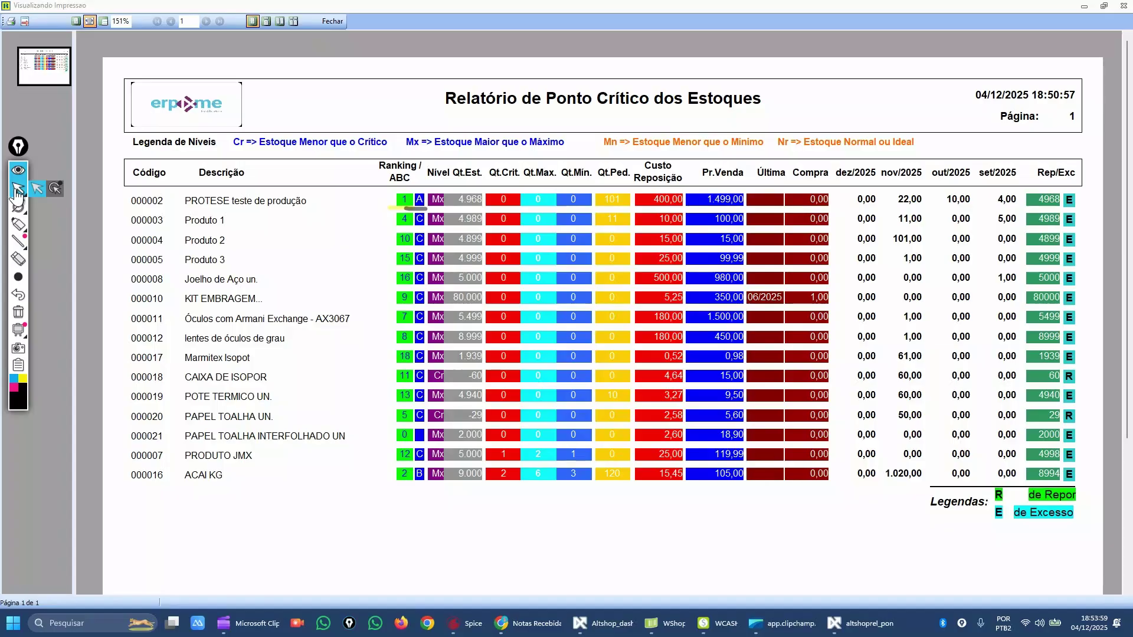
pyautogui.click(332, 21)
pyautogui.click(768, 465)
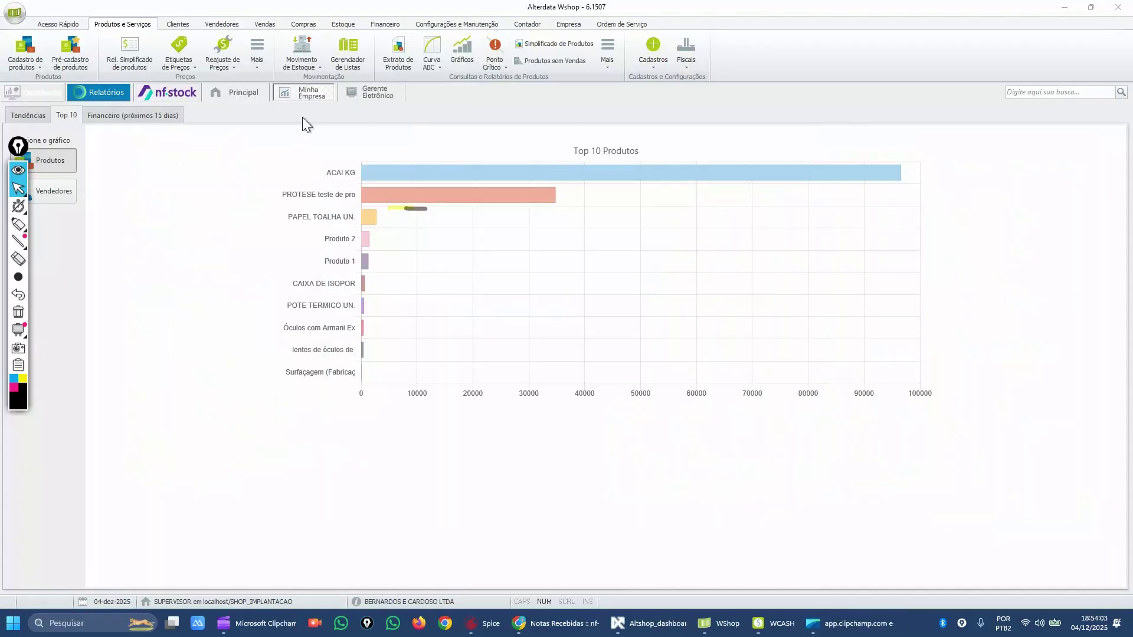
# Open Compra Fácil, set the analysis period's start date to 01/01/2025 and filter to list the products
pyautogui.click(304, 25)
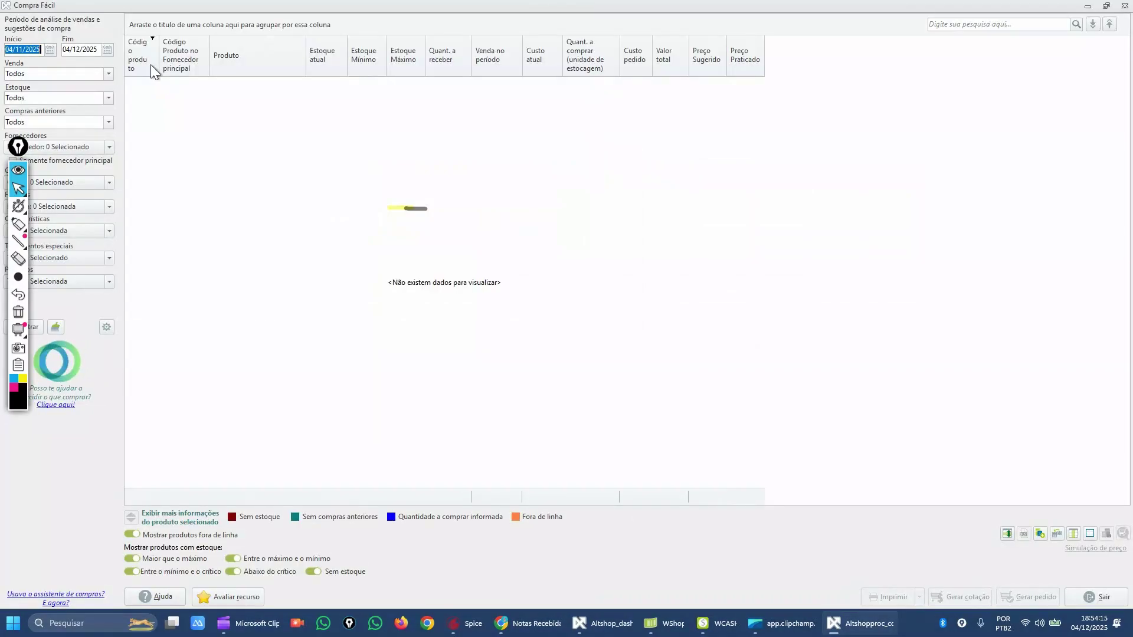
pyautogui.write('01/')
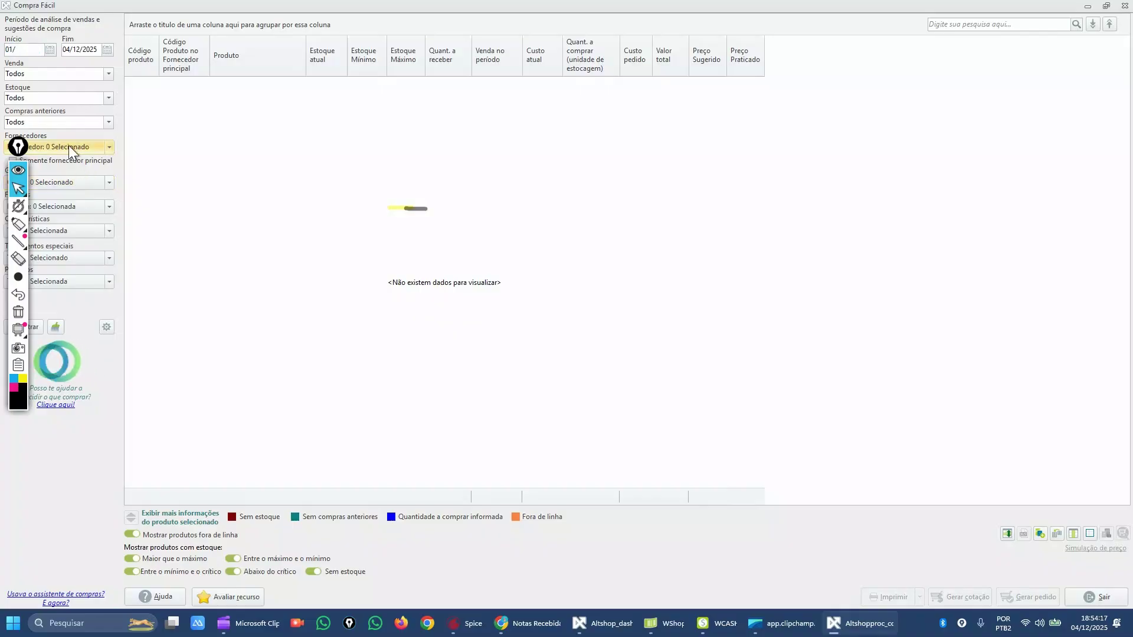
pyautogui.write('01/20')
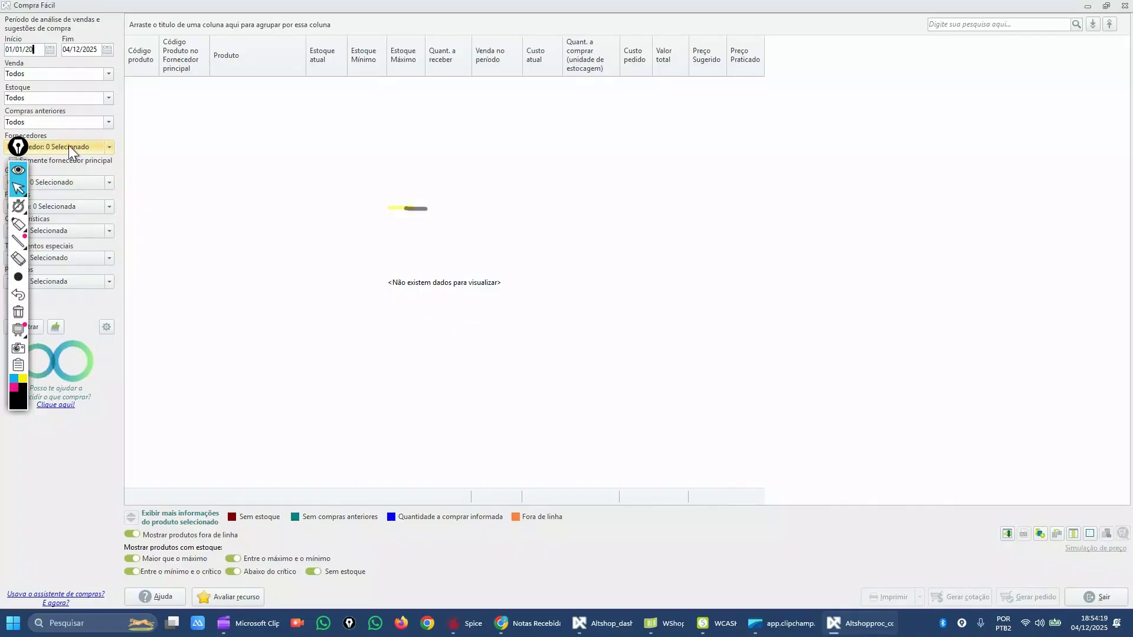
pyautogui.write('25')
pyautogui.press('Tab')
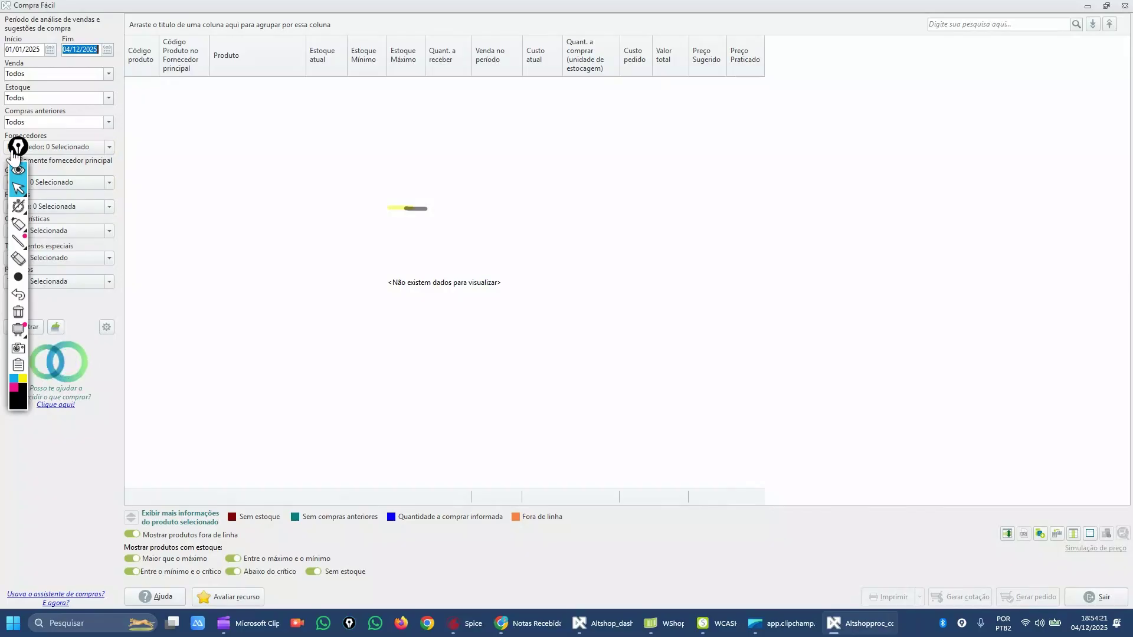
pyautogui.moveTo(18, 146)
pyautogui.mouseDown()
pyautogui.moveTo(785, 374)
pyautogui.moveTo(1063, 228)
pyautogui.moveTo(1117, 229)
pyautogui.mouseUp()
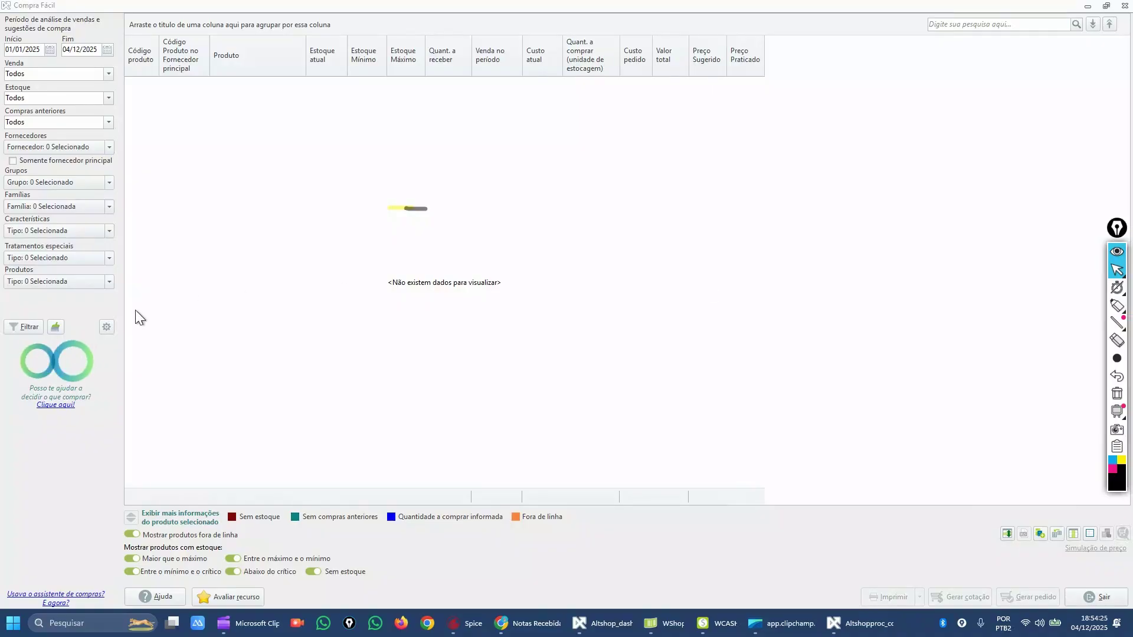
pyautogui.click(23, 327)
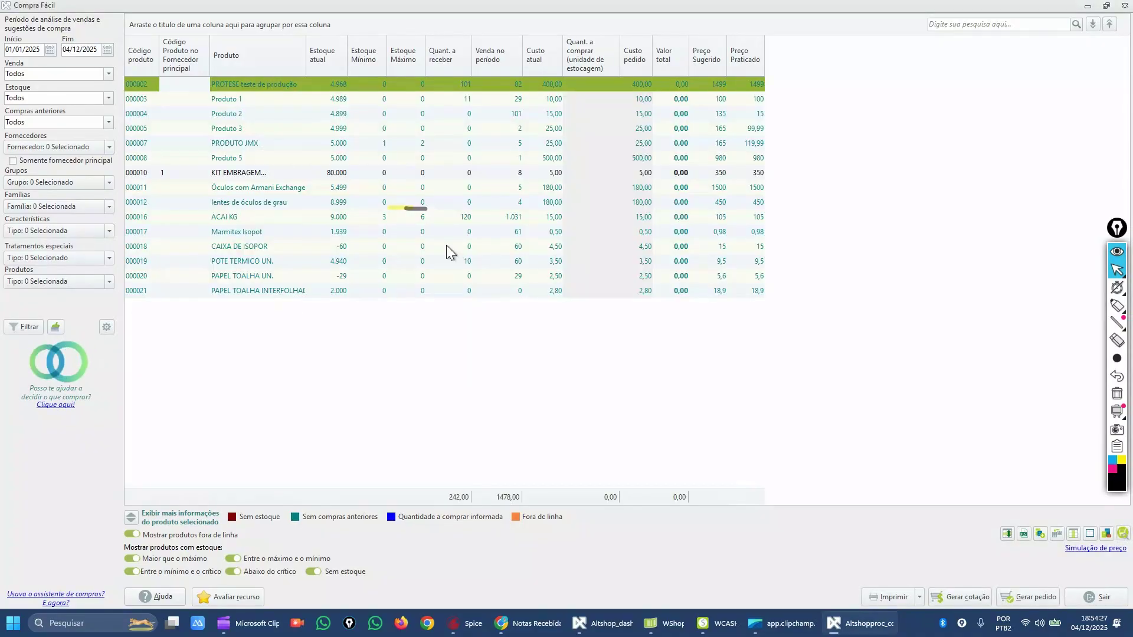
# Erase the leftover yellow and black underline marks over the product list and return to the normal pointer
pyautogui.moveTo(1128, 366)
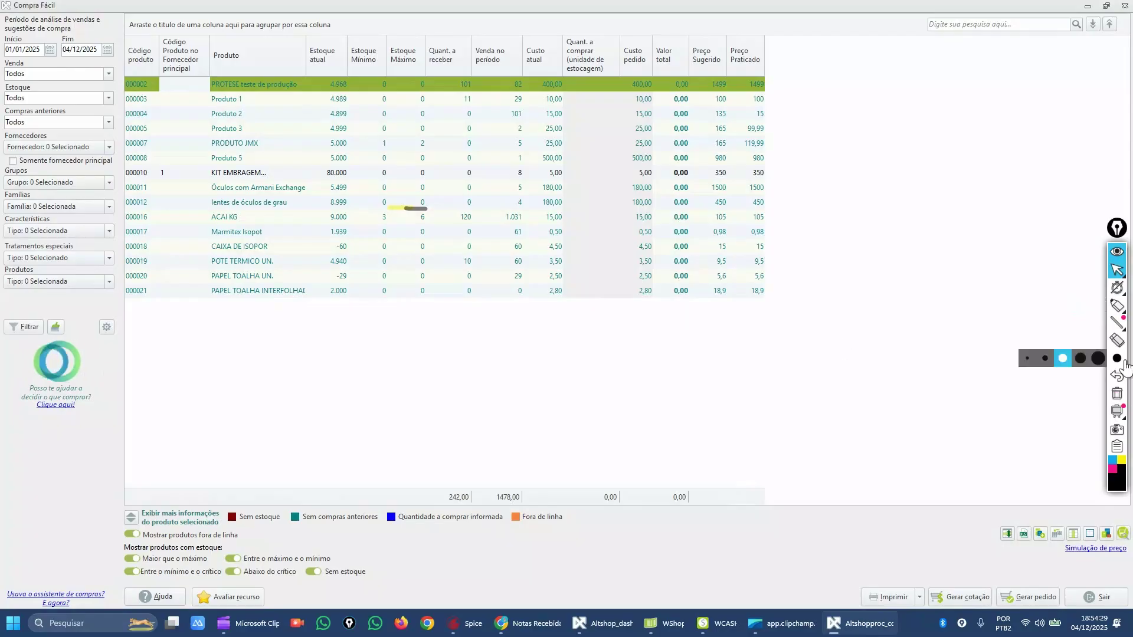
pyautogui.click(1117, 341)
pyautogui.moveTo(461, 204); pyautogui.dragTo(411, 212)
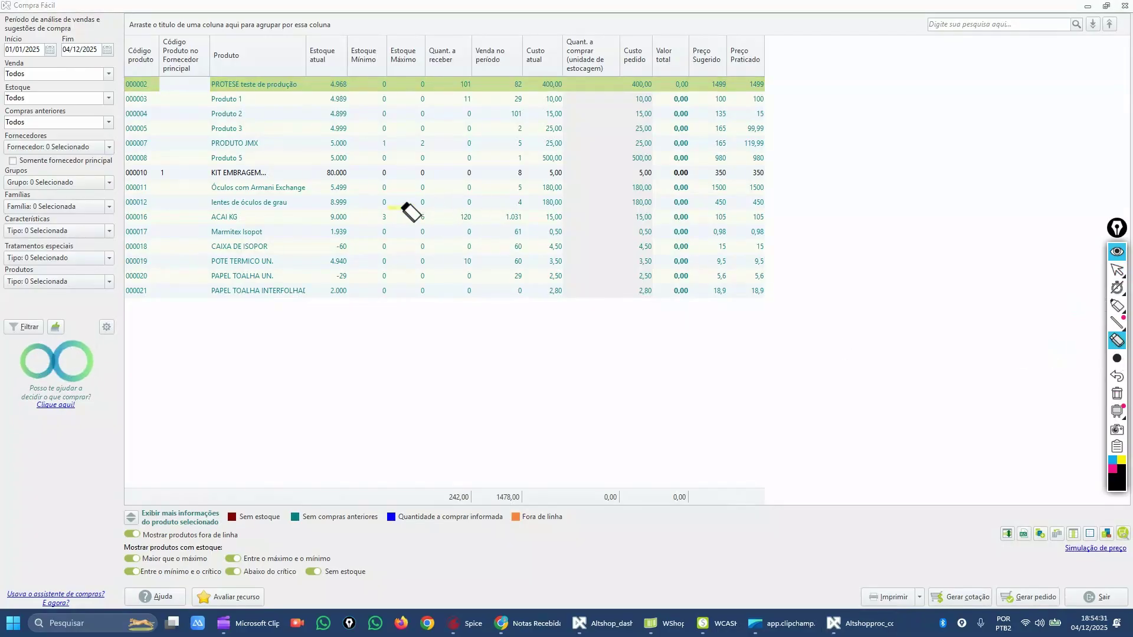
pyautogui.click(1117, 271)
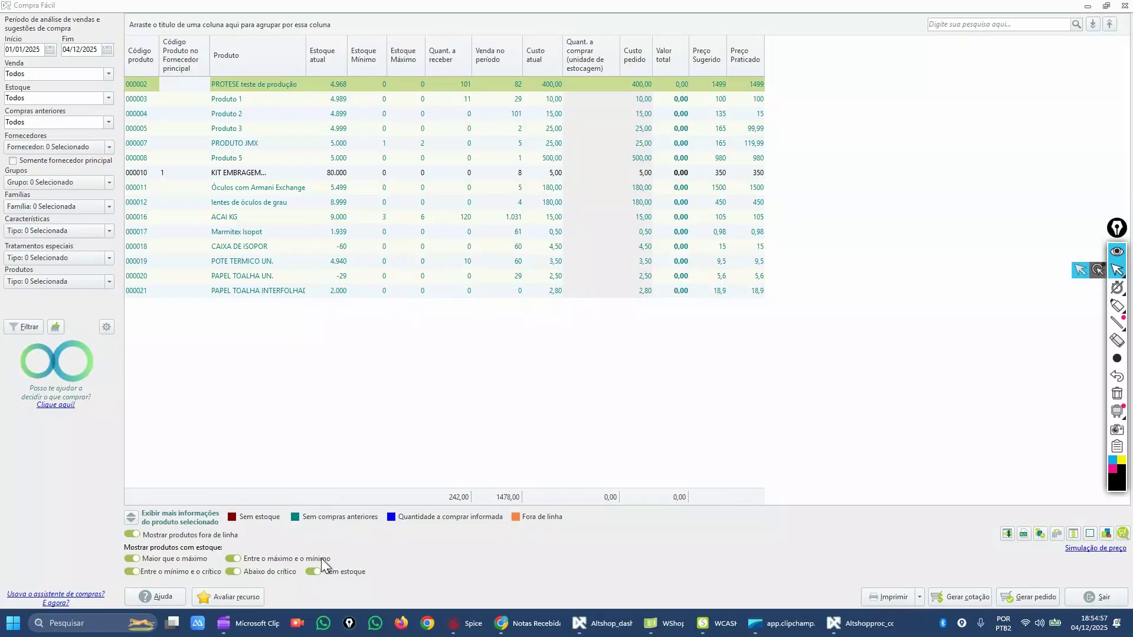
# Hide products above the maximum, between maximum and minimum, between minimum and critical, and below critical, leaving only Sem estoque enabled
pyautogui.click(267, 560)
pyautogui.click(232, 572)
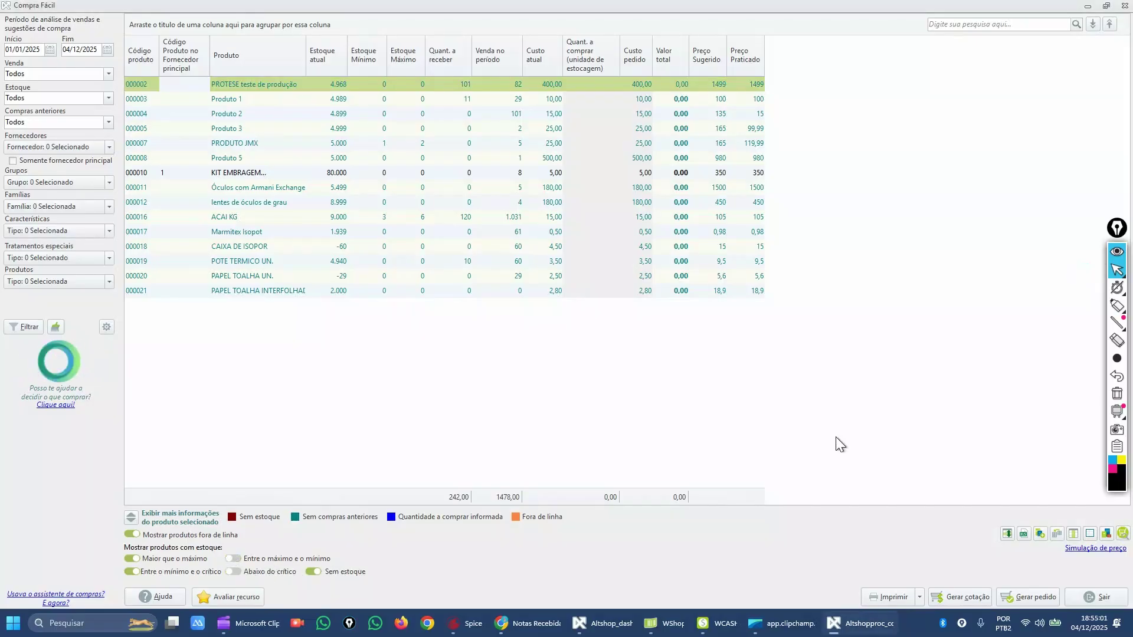
pyautogui.click(130, 572)
pyautogui.click(132, 558)
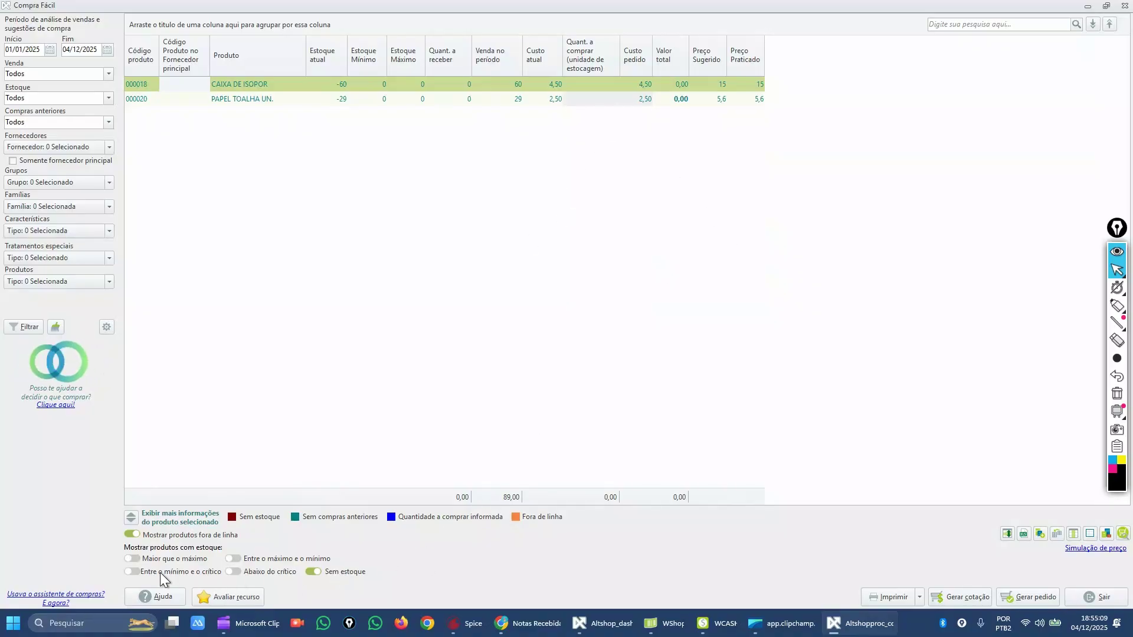
# Re-enable the four hidden stock-level filters so products of every stock level are included in the list
pyautogui.click(134, 558)
pyautogui.click(132, 572)
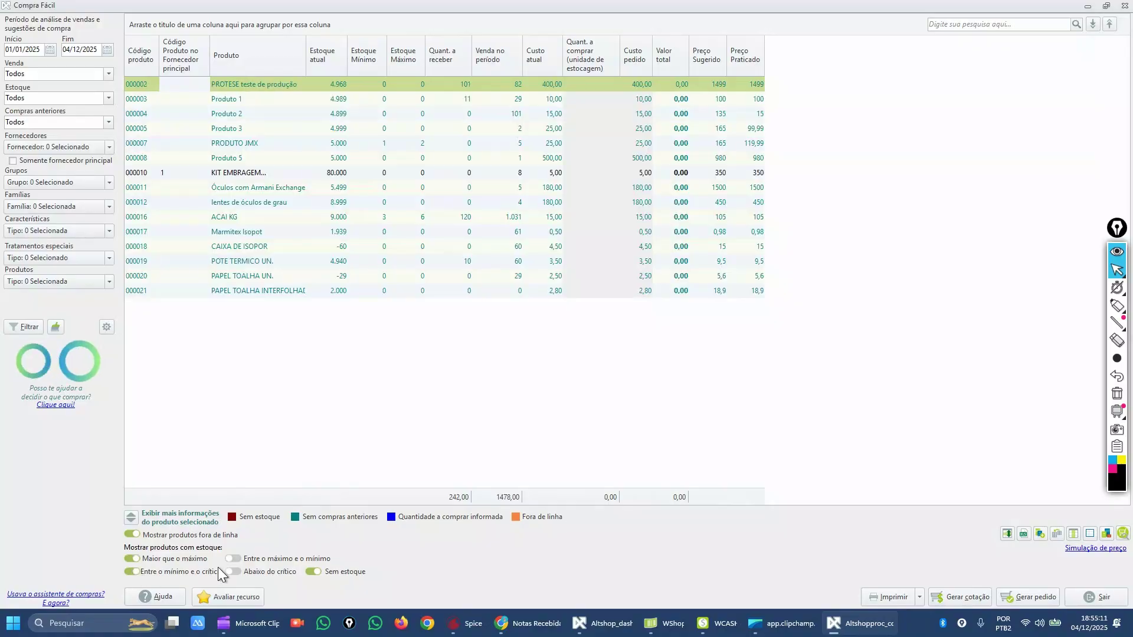
pyautogui.click(233, 559)
pyautogui.click(238, 573)
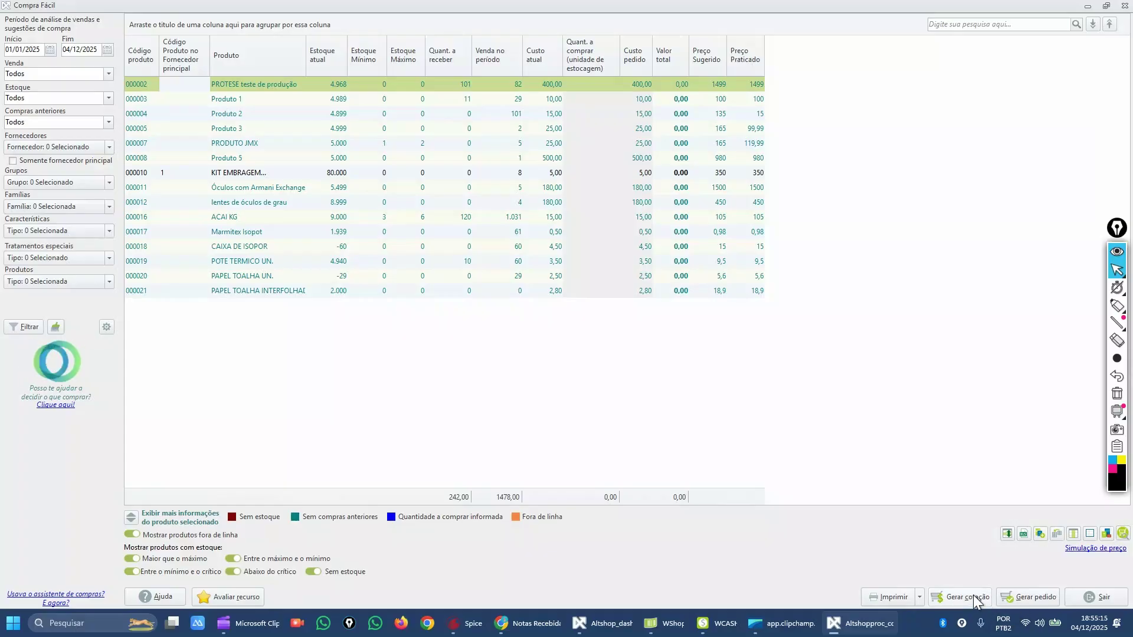
# Check the available print options and the Seleção de cenários dialog for the product list
pyautogui.click(921, 599)
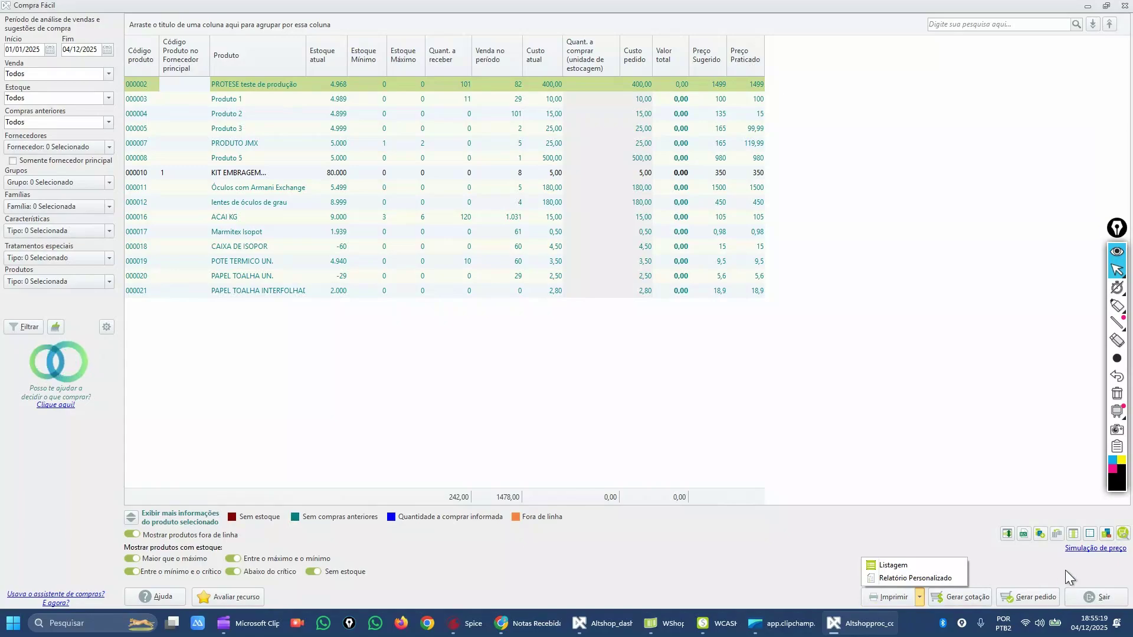
pyautogui.press('Escape')
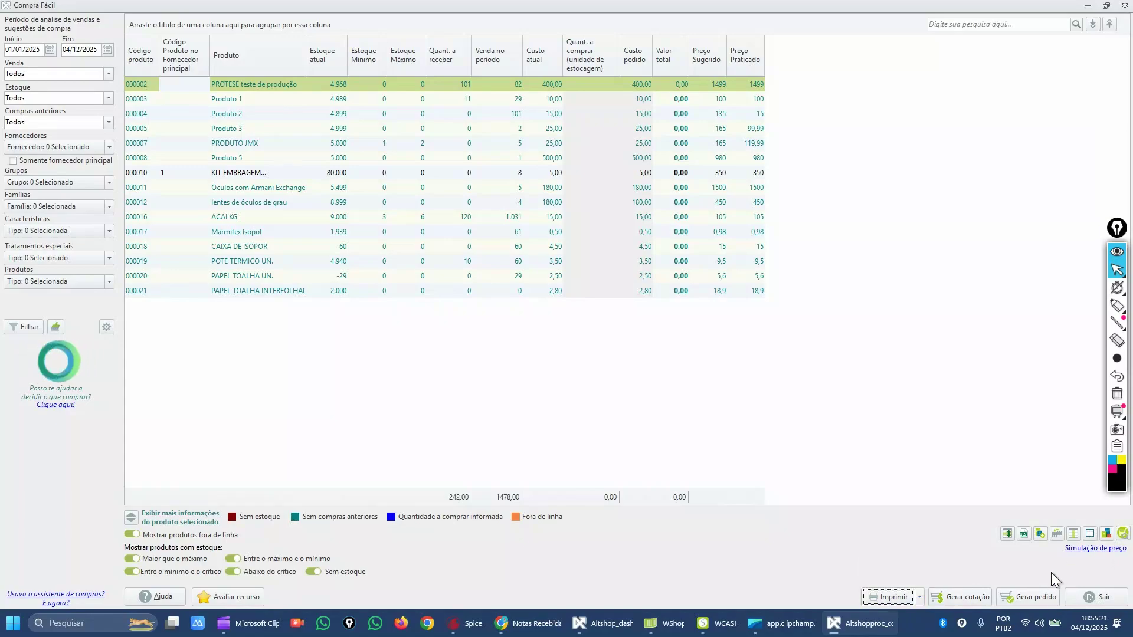
pyautogui.click(1090, 535)
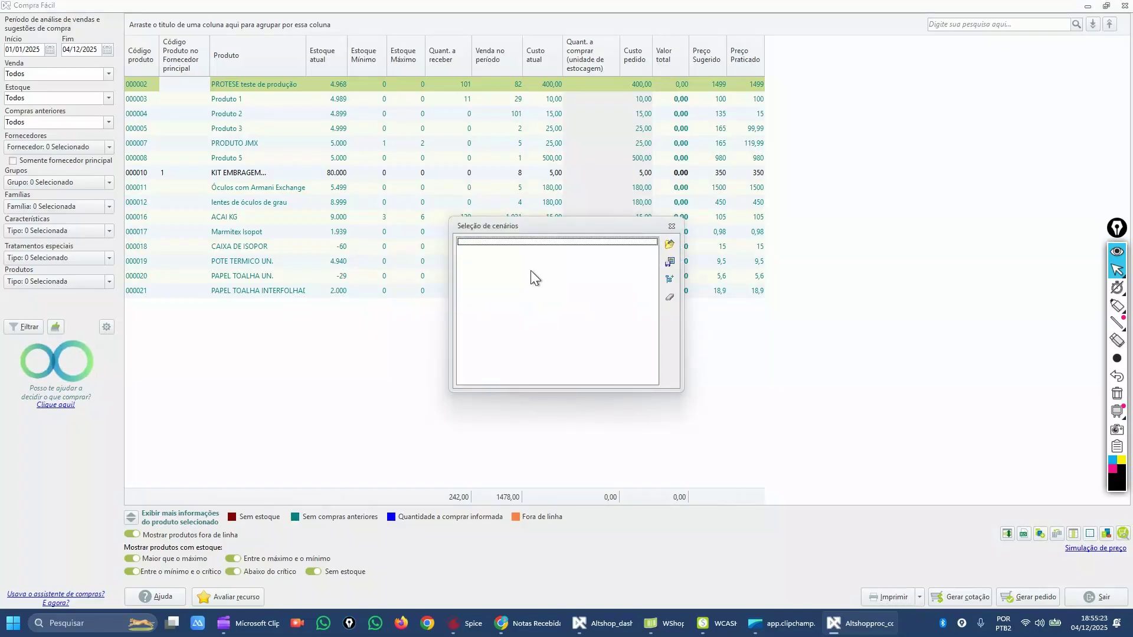
pyautogui.click(672, 227)
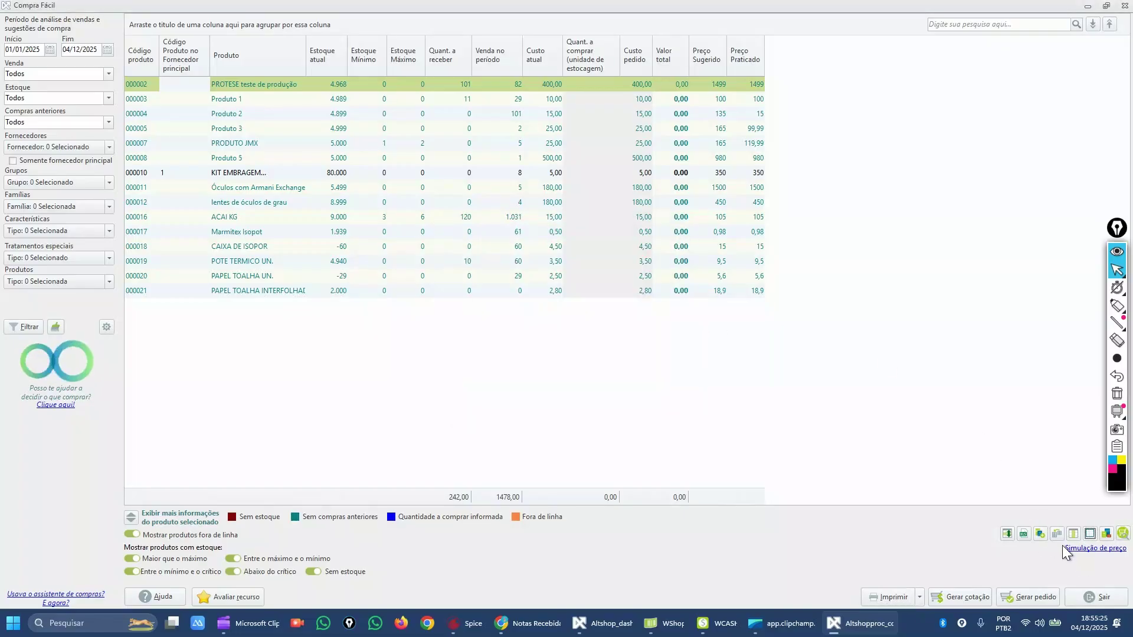
# Open the column customization and add Qt Última Compra, Vl. Unit. Última Compra and Unidade columns after Preço Praticado
pyautogui.click(1074, 534)
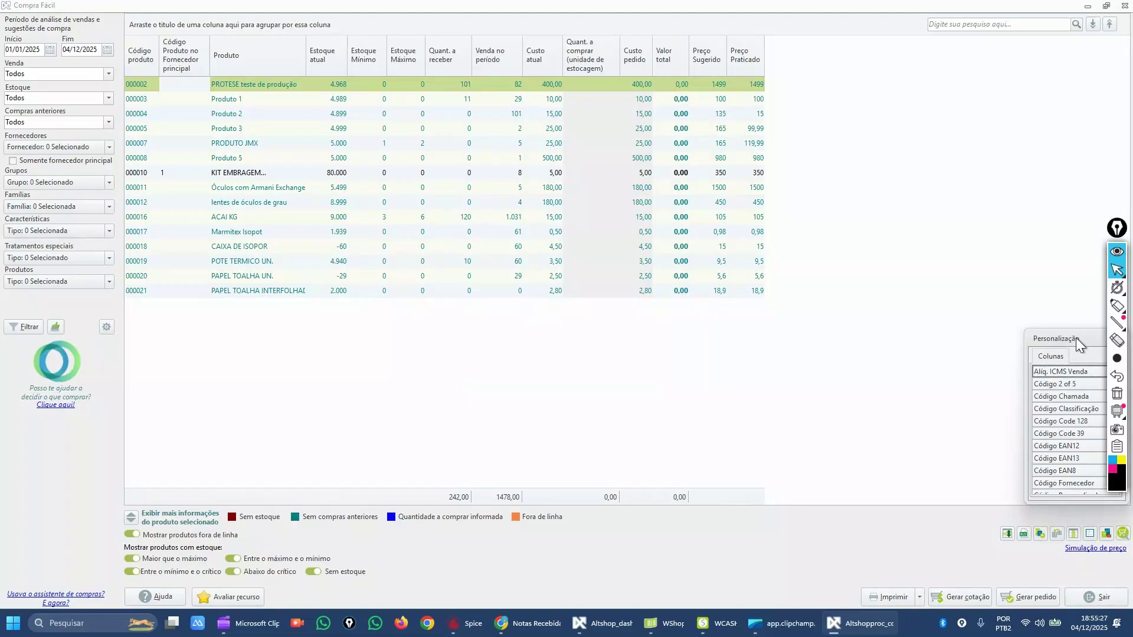
pyautogui.moveTo(1076, 338); pyautogui.dragTo(317, 90)
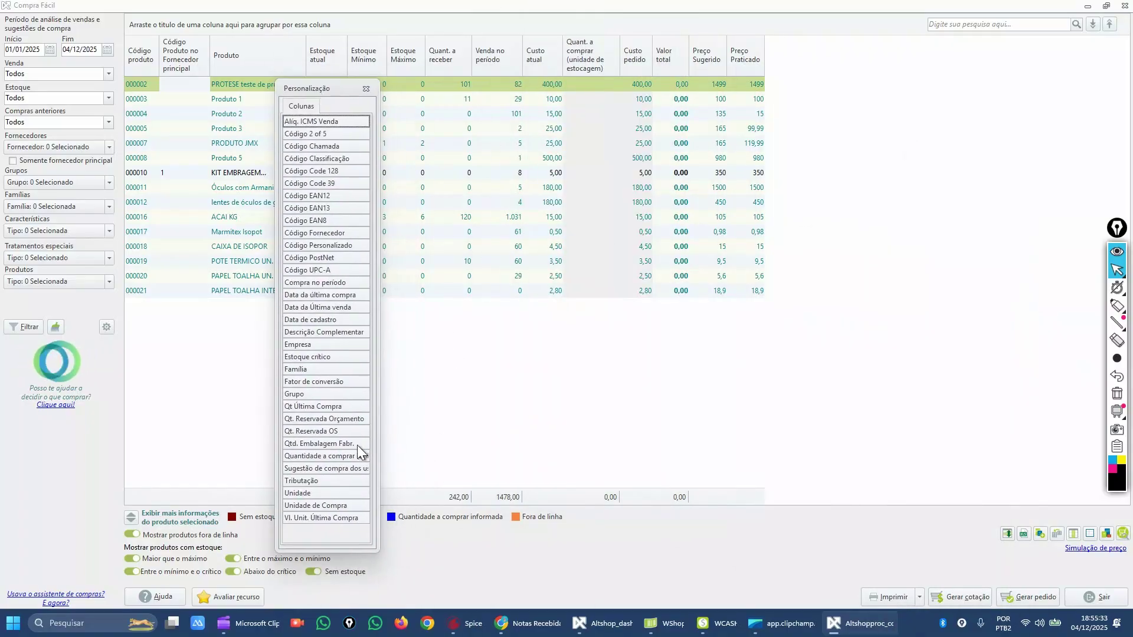
pyautogui.moveTo(301, 411); pyautogui.dragTo(768, 62)
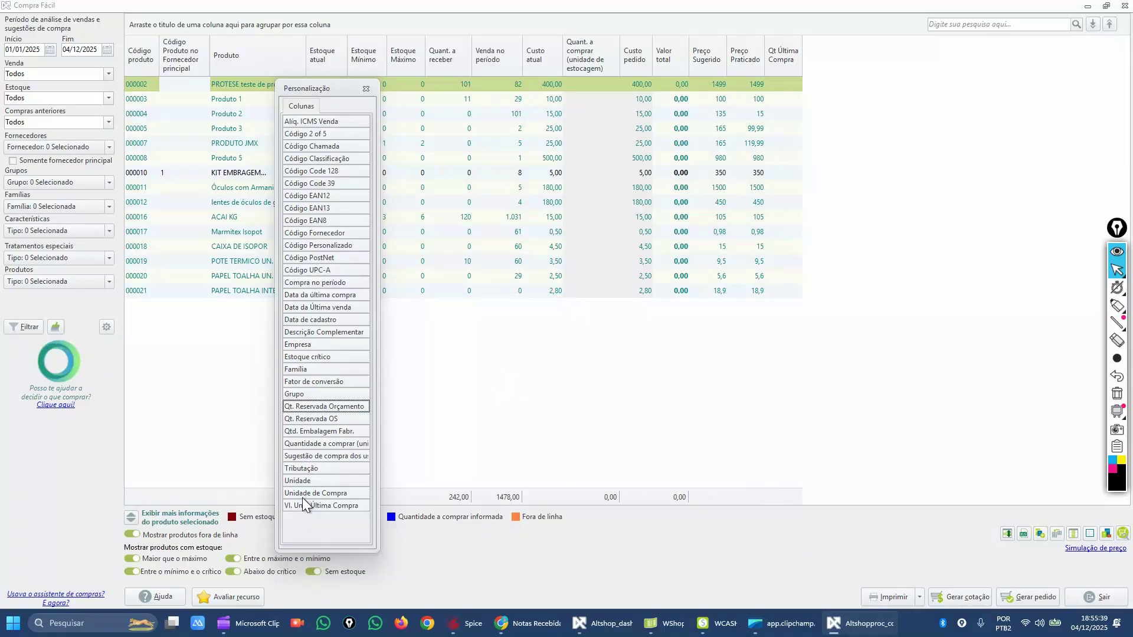
pyautogui.moveTo(302, 481); pyautogui.dragTo(797, 65)
pyautogui.moveTo(319, 487); pyautogui.dragTo(813, 85)
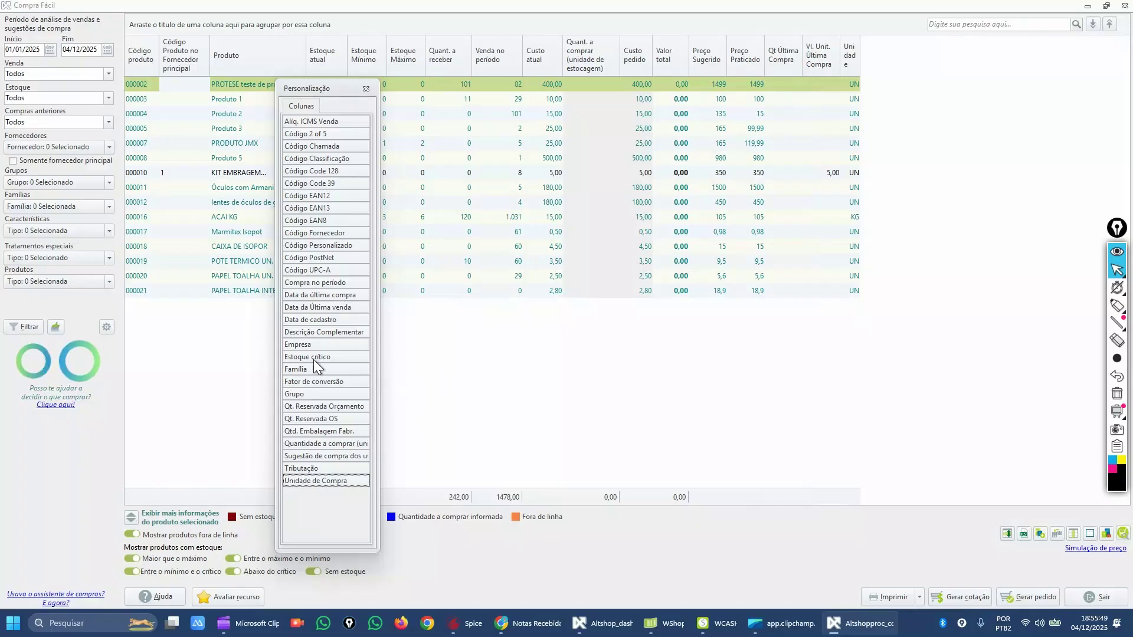
# Add Estoque crítico, Data da última compra, Data da Última venda and Compra no período columns to the grid, and close the column customization
pyautogui.moveTo(314, 360); pyautogui.dragTo(383, 76)
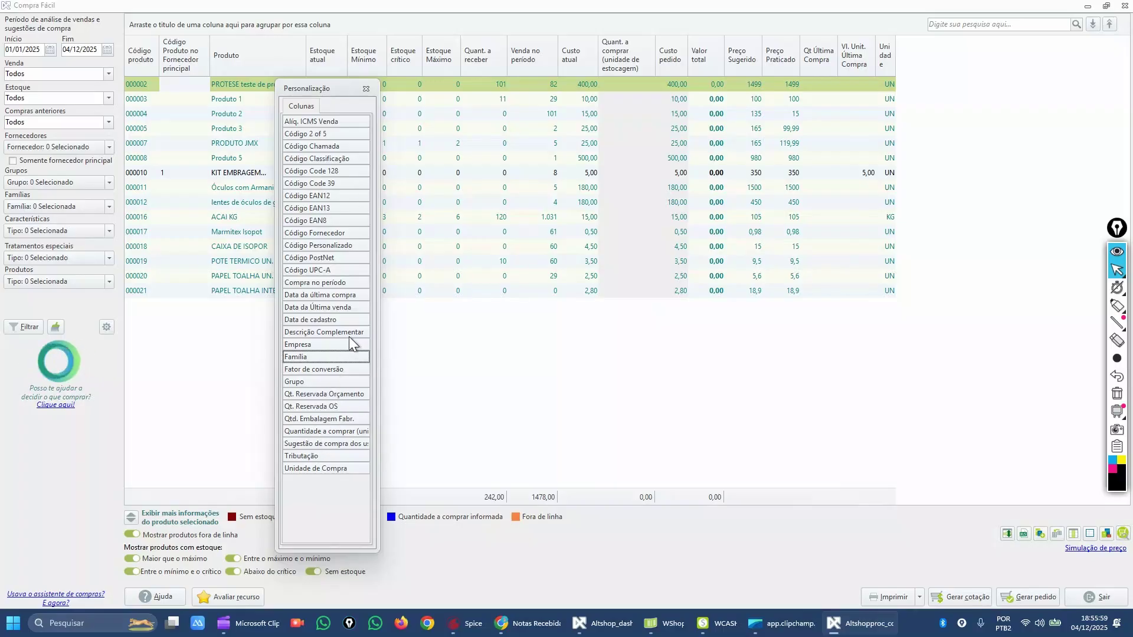
pyautogui.moveTo(316, 295); pyautogui.dragTo(799, 74)
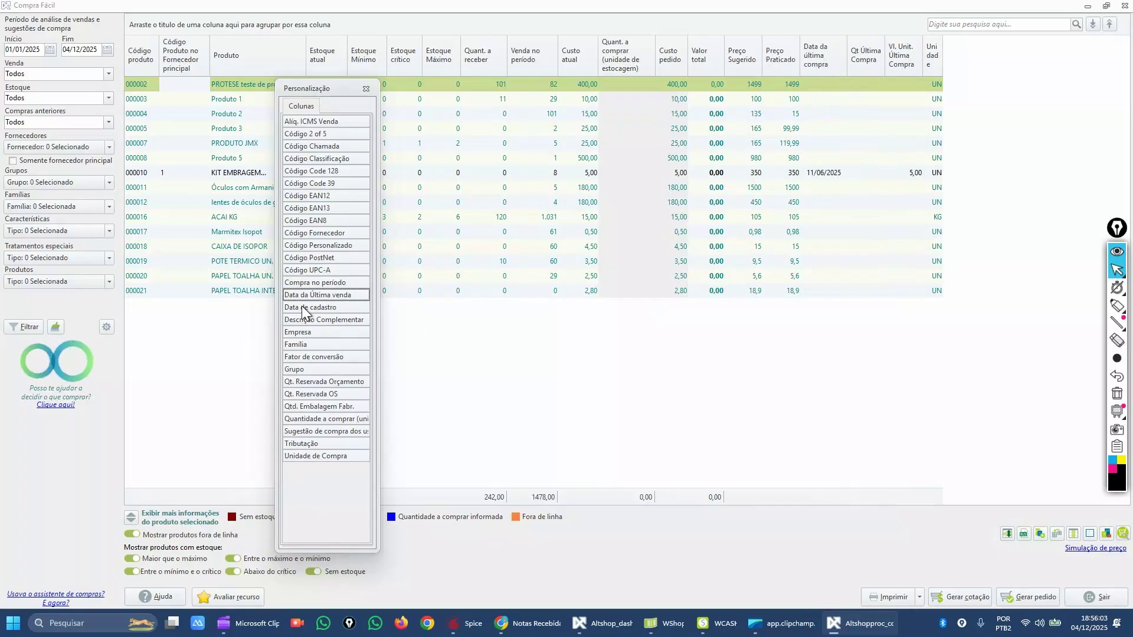
pyautogui.moveTo(313, 295); pyautogui.dragTo(561, 77)
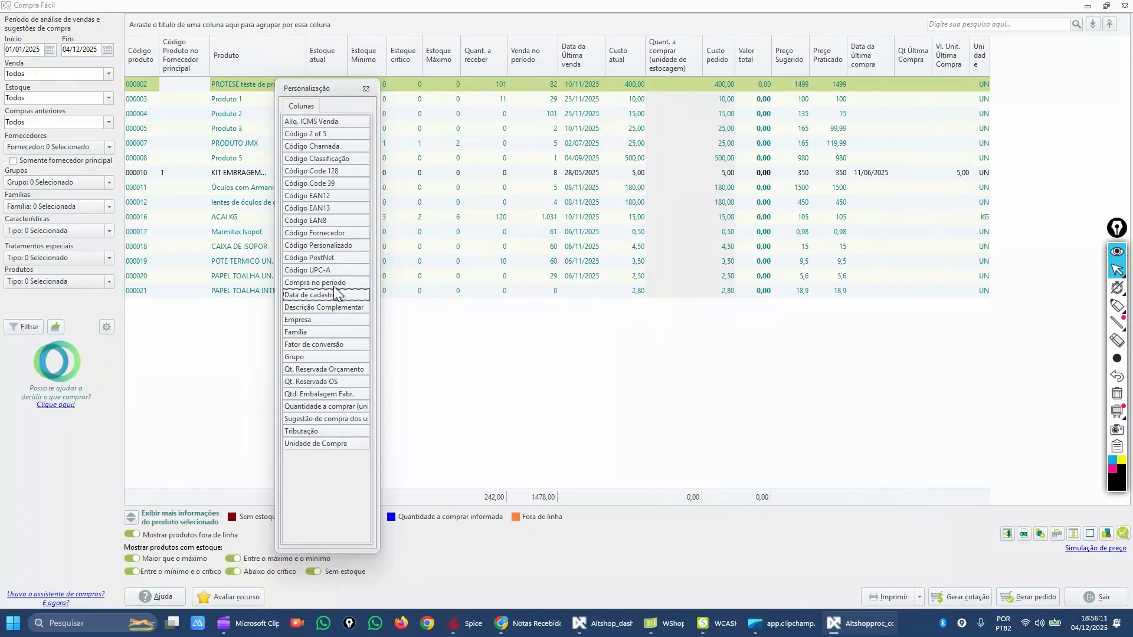
pyautogui.moveTo(328, 284); pyautogui.dragTo(896, 59)
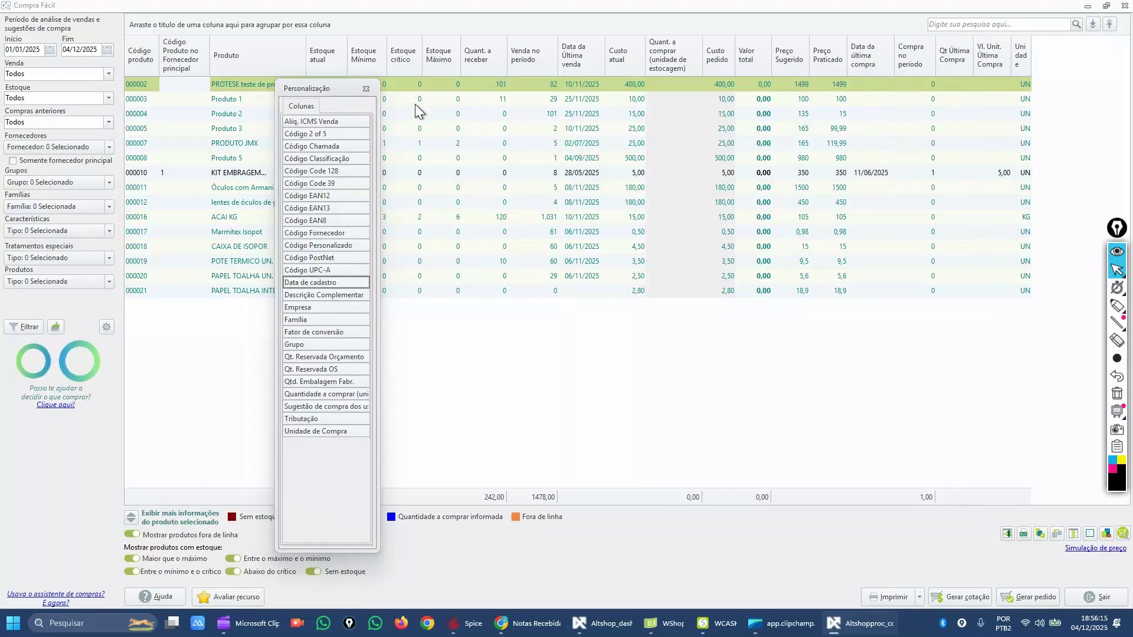
pyautogui.click(365, 88)
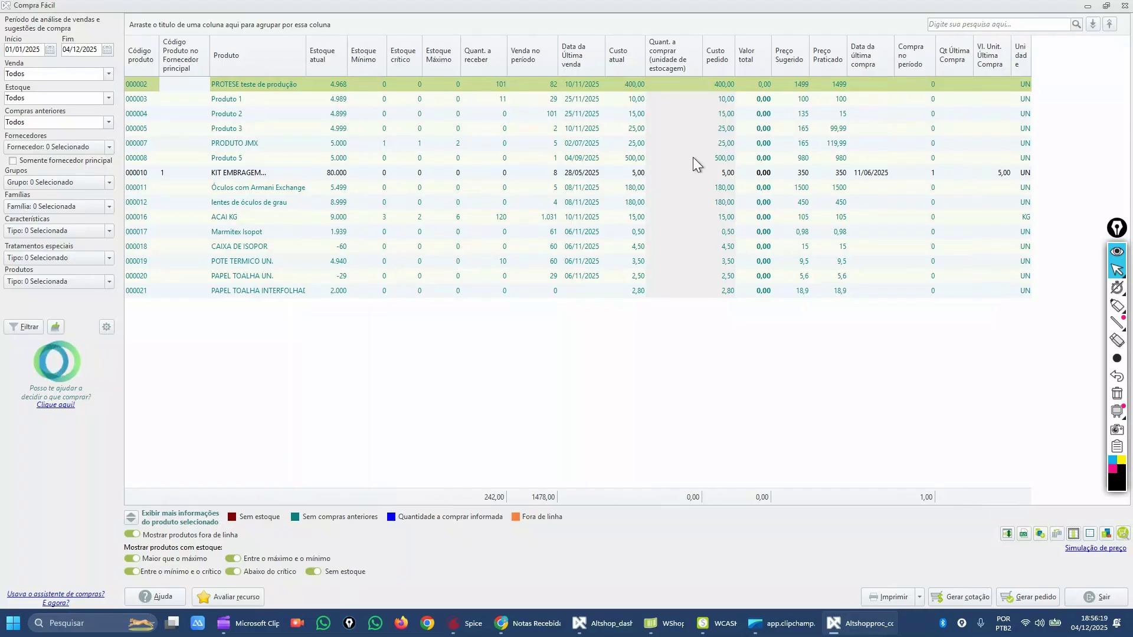
# Move the Quant. a comprar column between Estoque atual and Estoque Mínimo, and enter 5 for both PRODUTO JMX and Produto 5
pyautogui.click(680, 85)
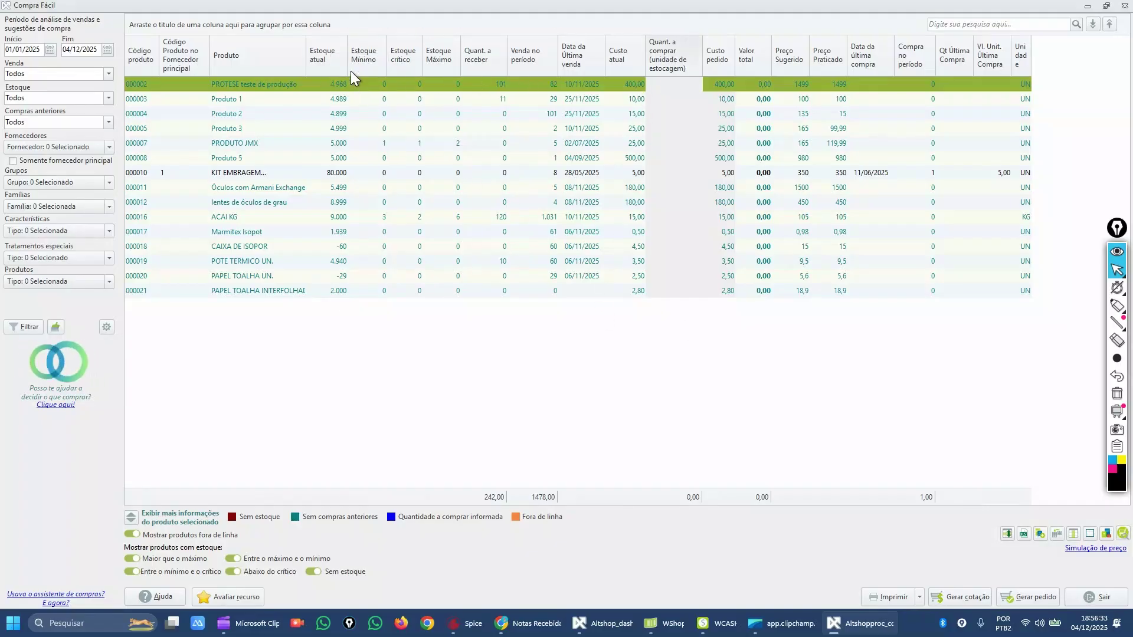
pyautogui.moveTo(351, 71); pyautogui.dragTo(351, 71)
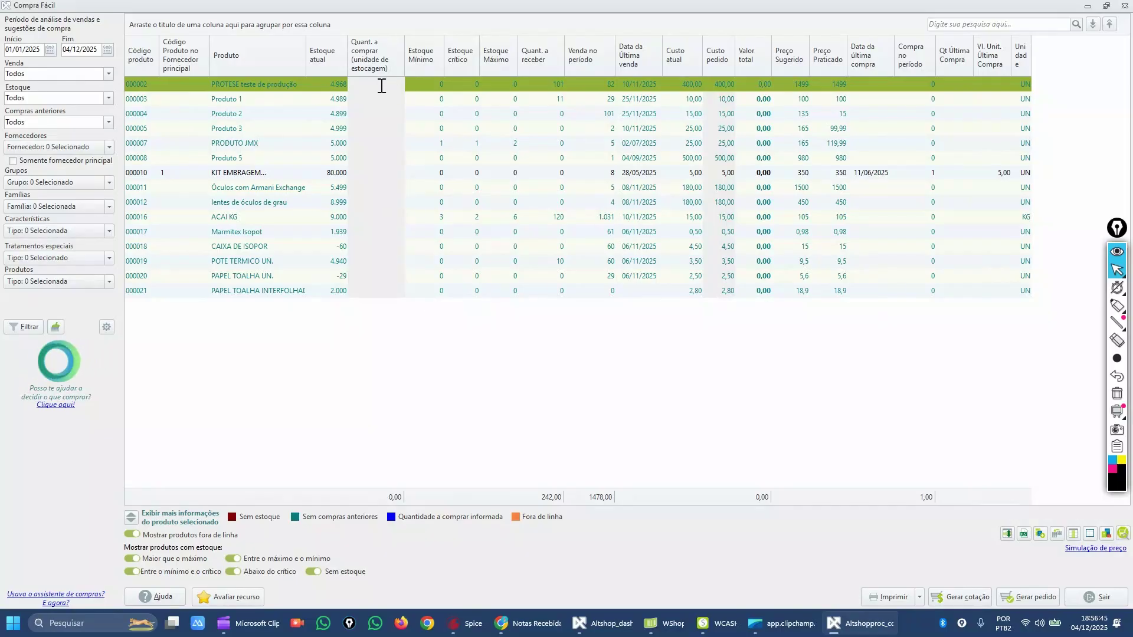
pyautogui.click(380, 147)
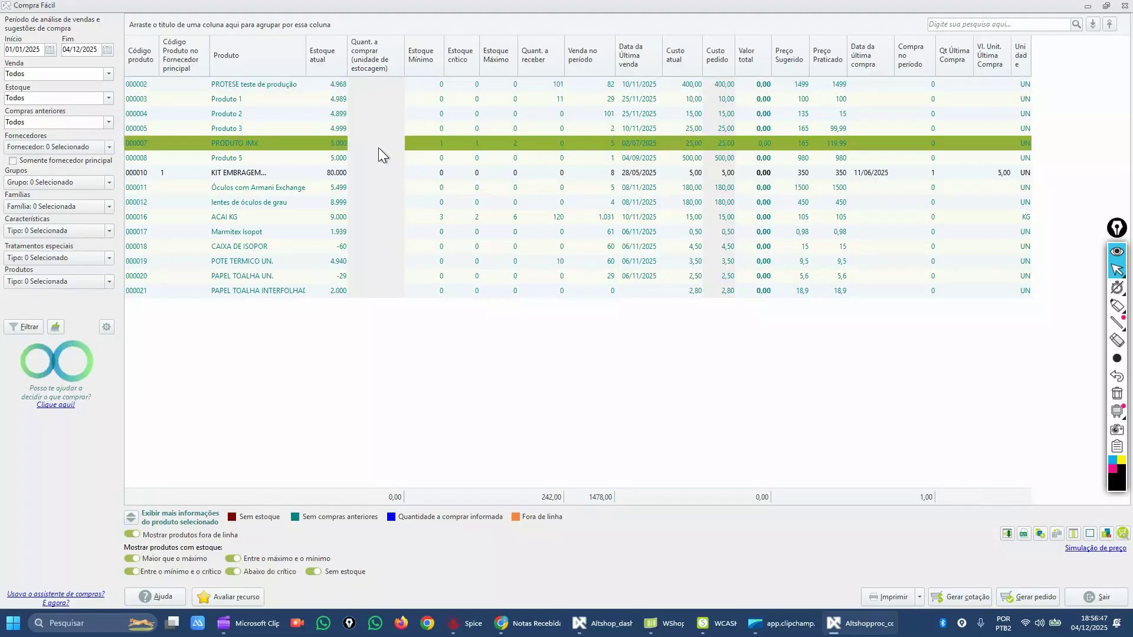
pyautogui.write('5')
pyautogui.click(378, 158)
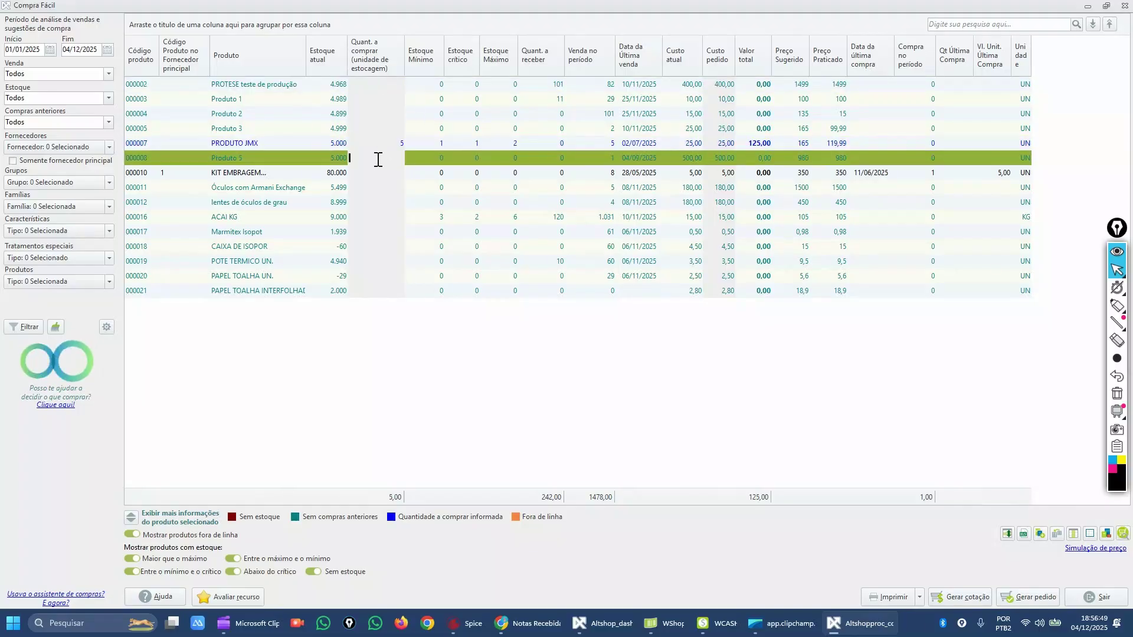
pyautogui.write('5')
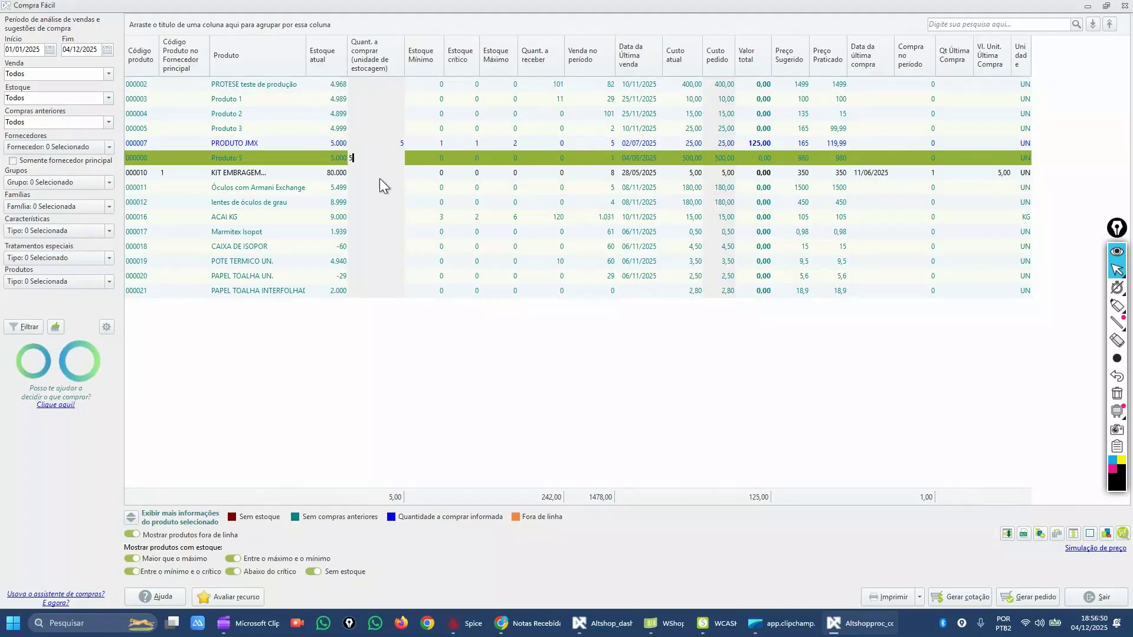
# Enter purchase quantities of 120 for CAIXA DE ISOPOR and 80 for PAPEL TOALHA UN
pyautogui.click(368, 248)
pyautogui.write('120')
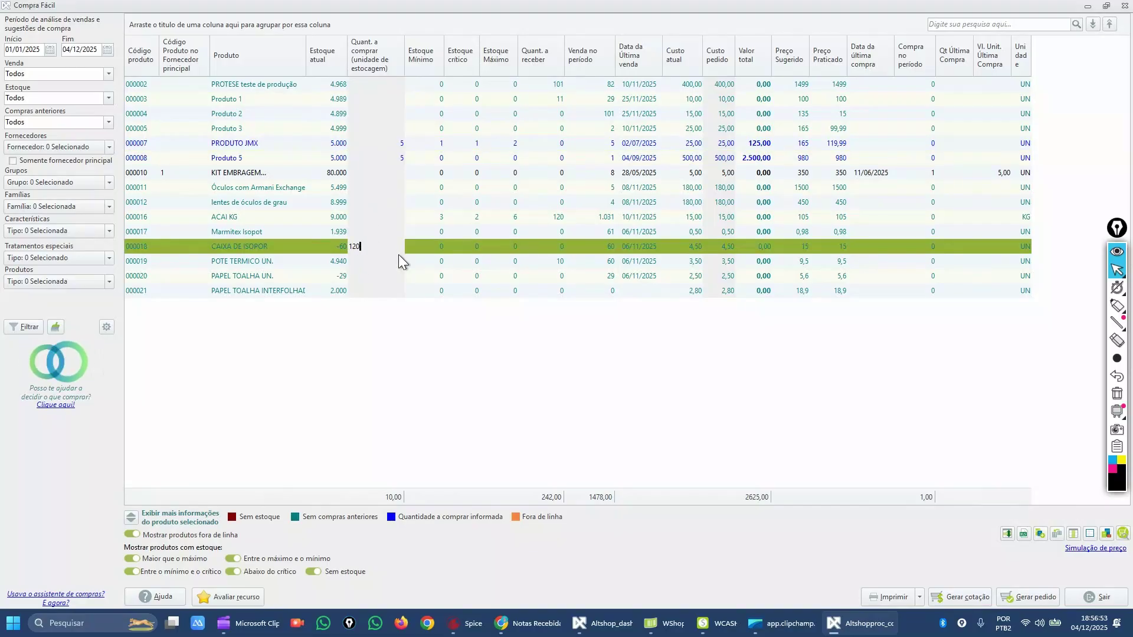
pyautogui.click(377, 285)
pyautogui.click(381, 278)
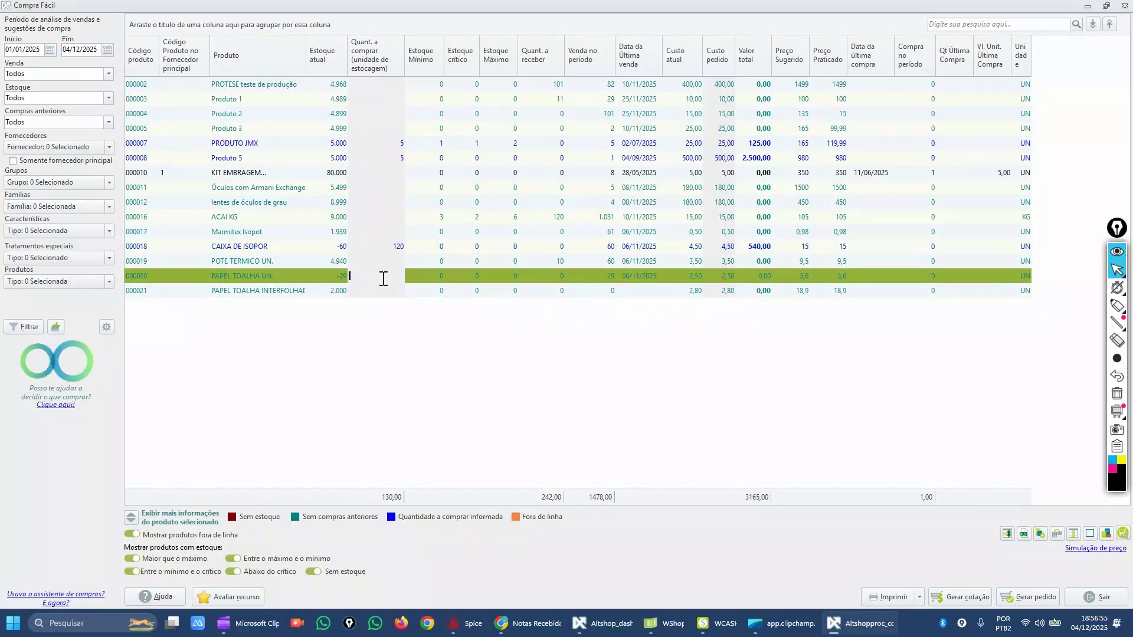
pyautogui.write('80')
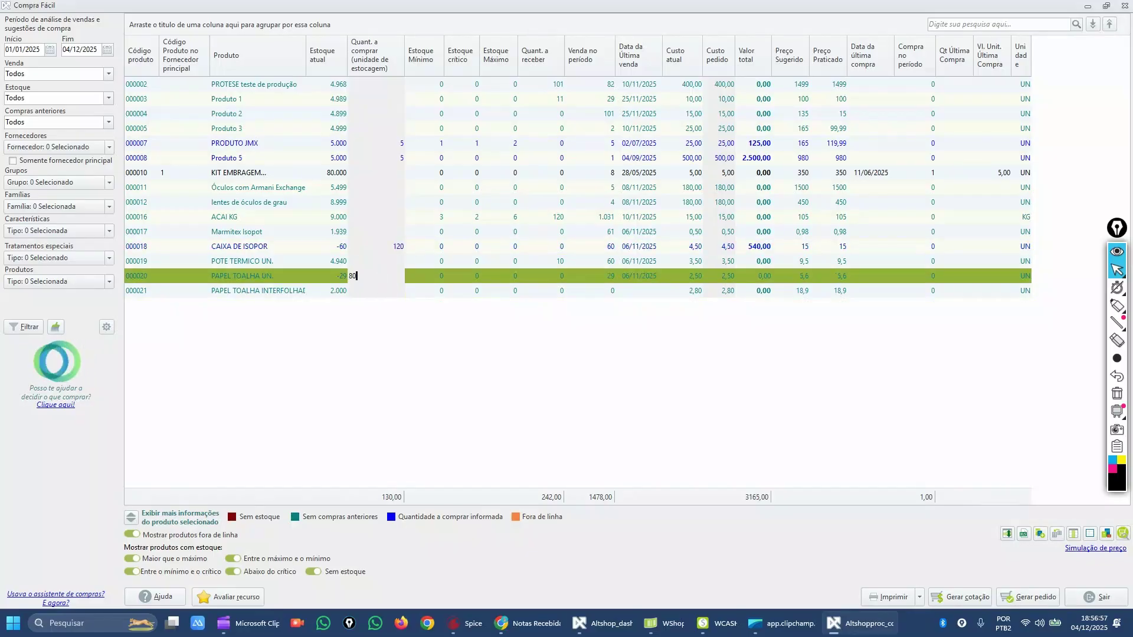
pyautogui.press('Return')
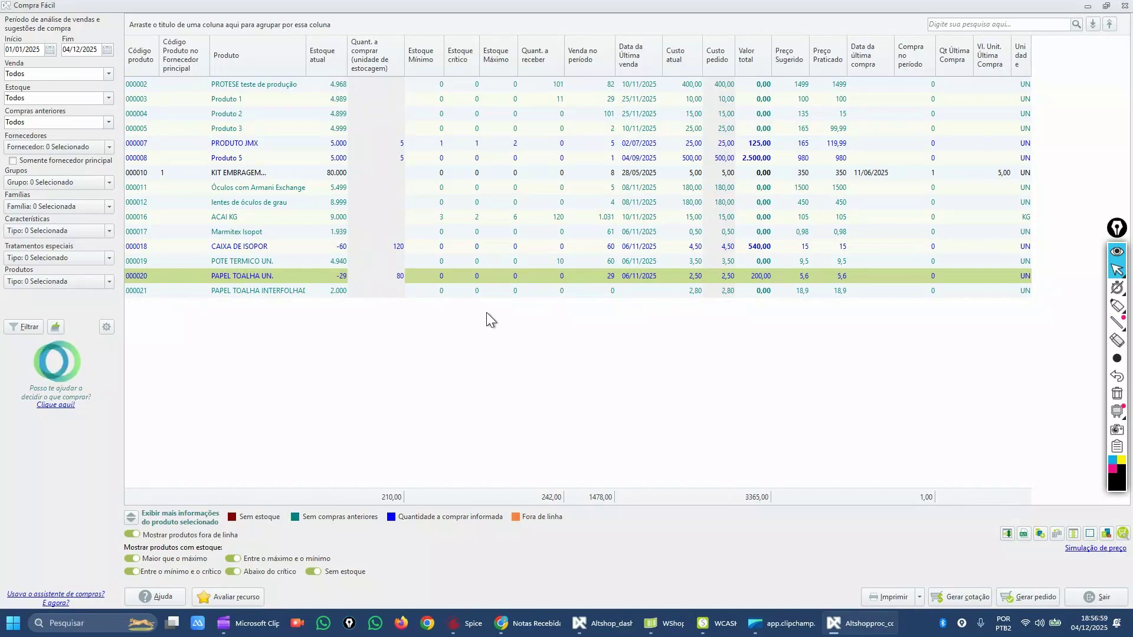
# Open the sale price simulation for PRODUTO JMX with its current values shown alongside, and shift the dialog aside
pyautogui.click(232, 148)
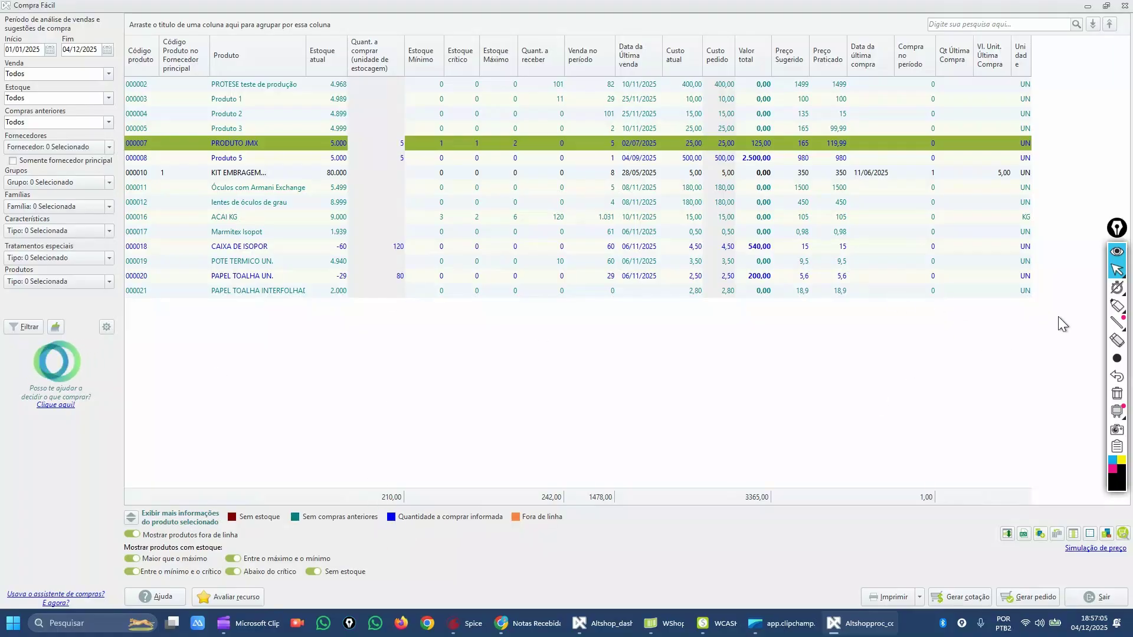
pyautogui.click(1110, 322)
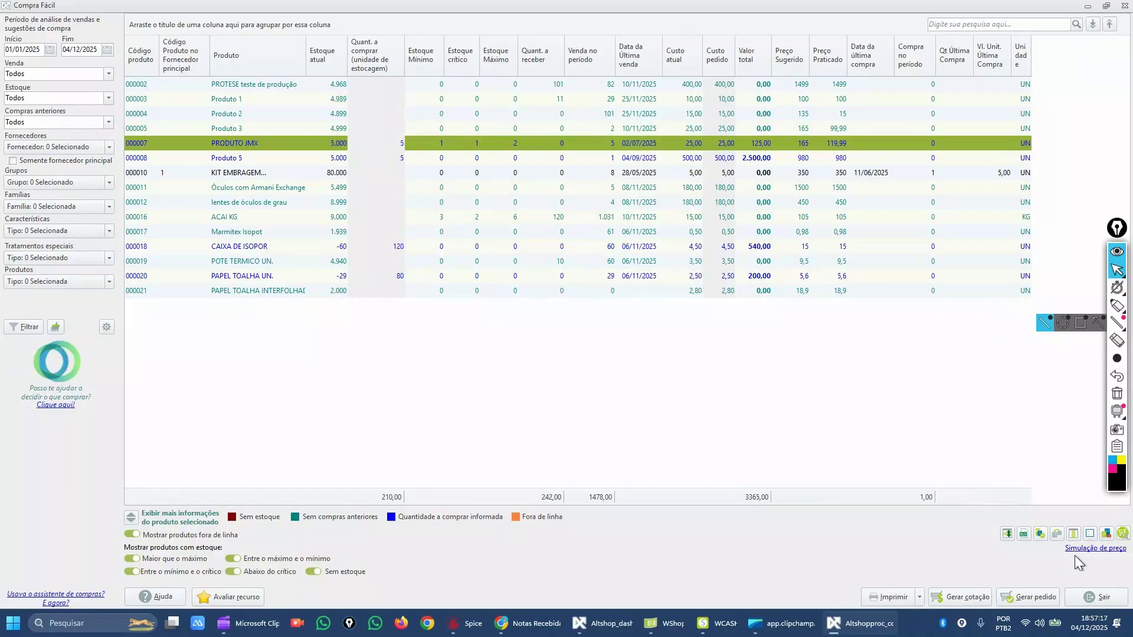
pyautogui.click(1091, 548)
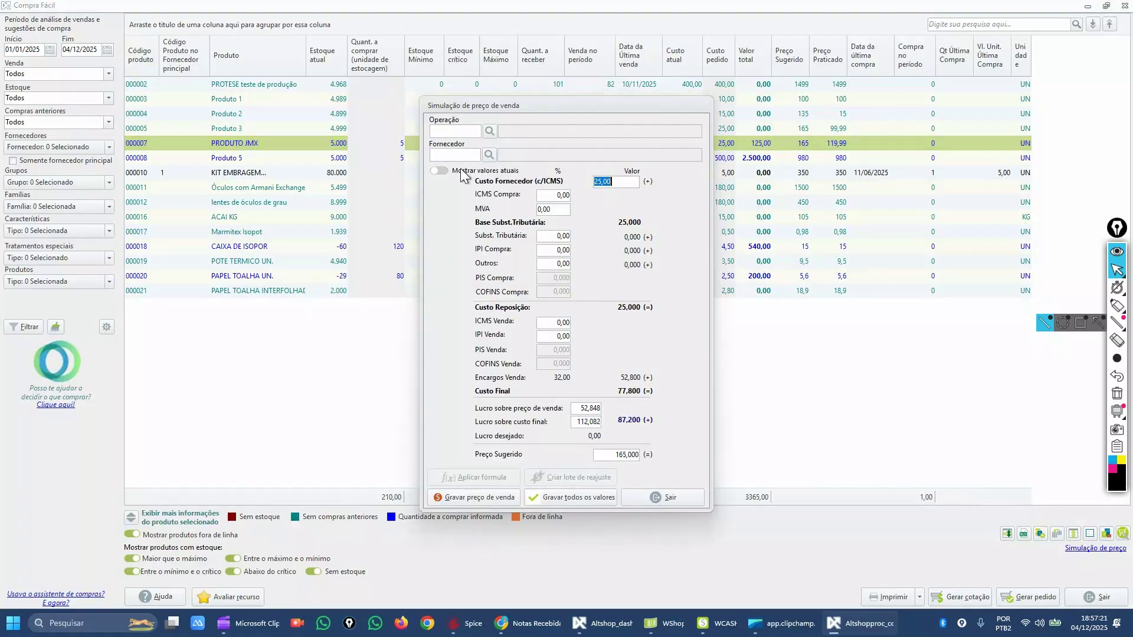
pyautogui.click(439, 170)
pyautogui.moveTo(511, 108); pyautogui.dragTo(621, 102)
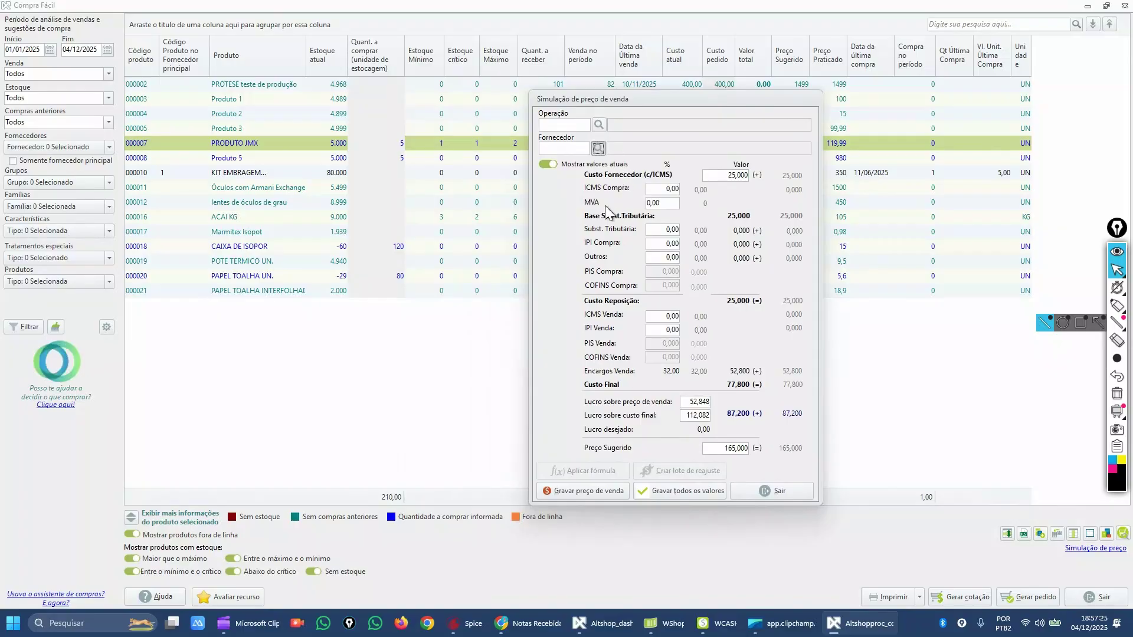
# Choose supplier 000001 and the operation COMPRA DE MERCADORIA DENTRO DO ESTADO for the price simulation
pyautogui.press('Return')
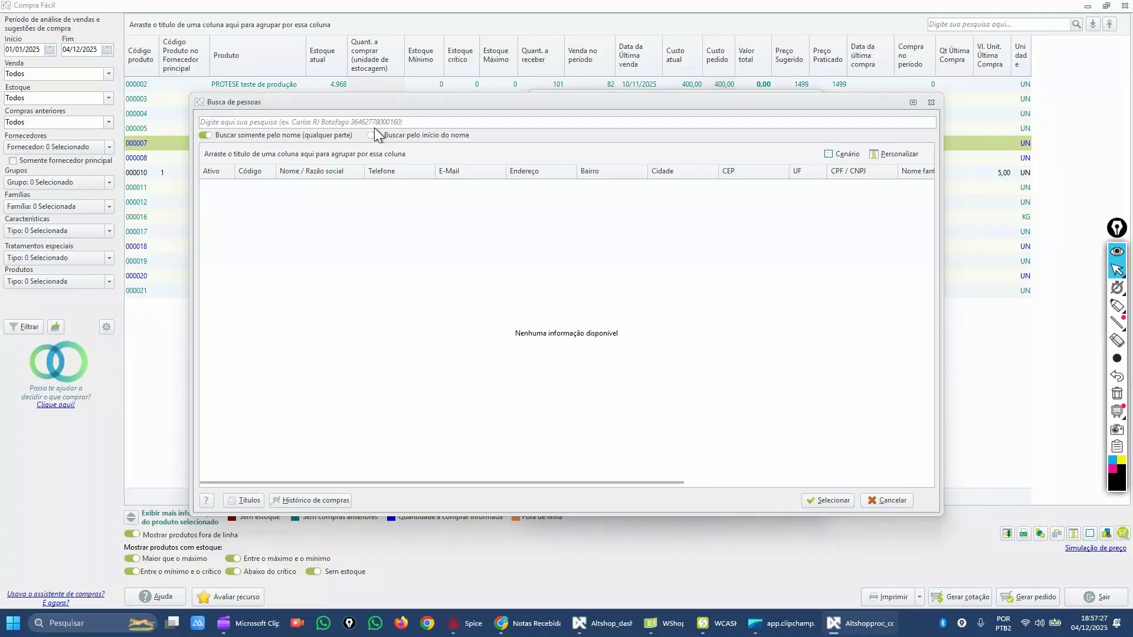
pyautogui.press('Escape')
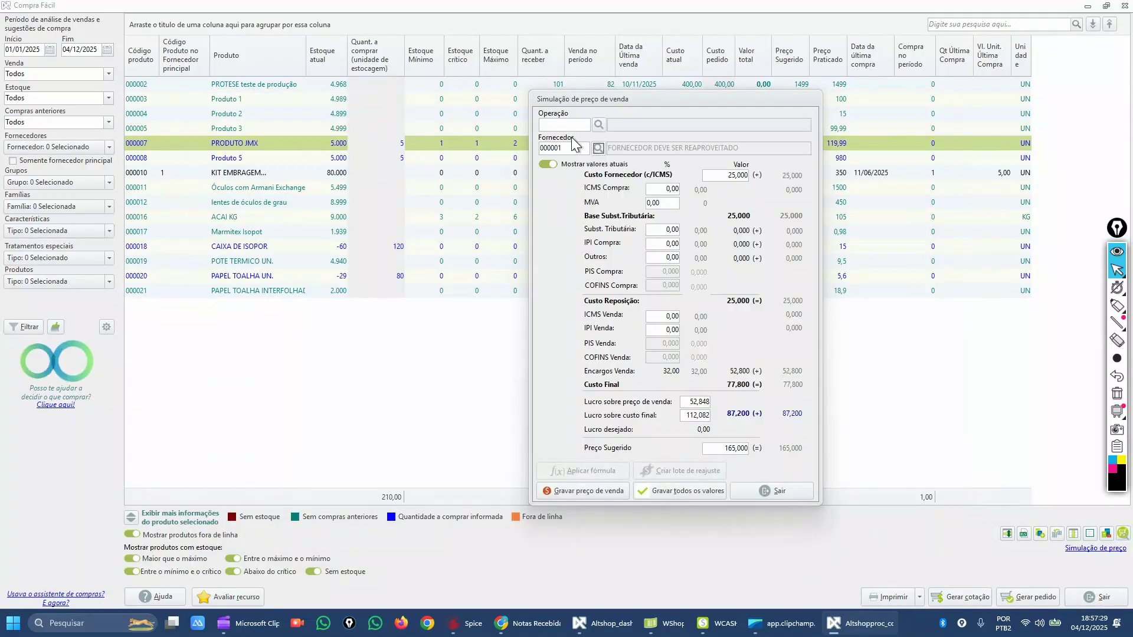
pyautogui.click(599, 124)
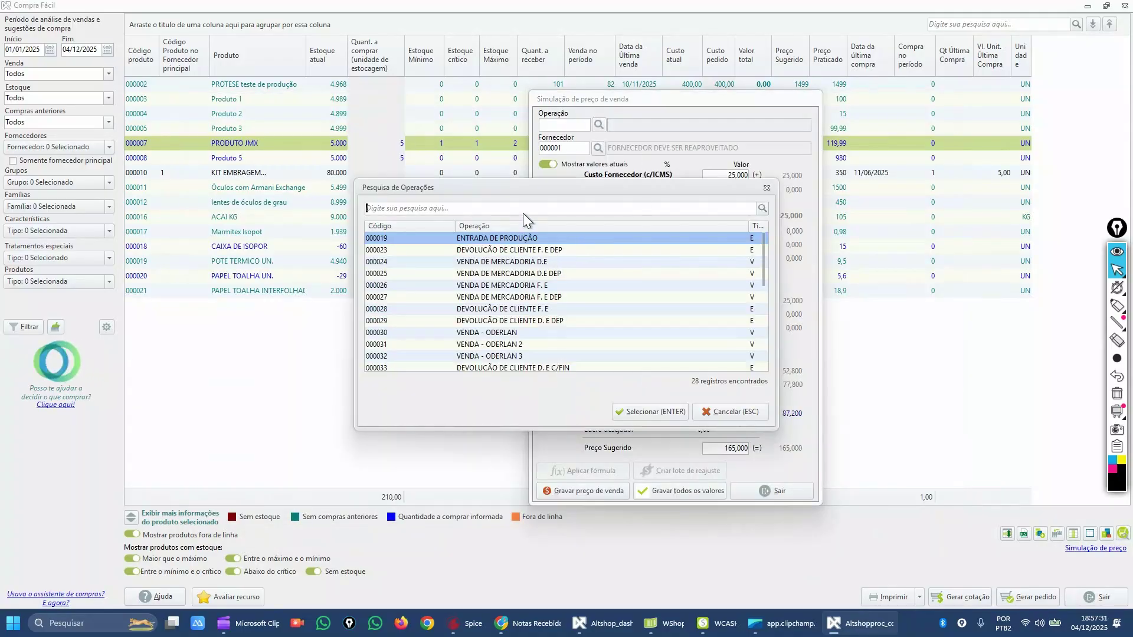
pyautogui.write('comp')
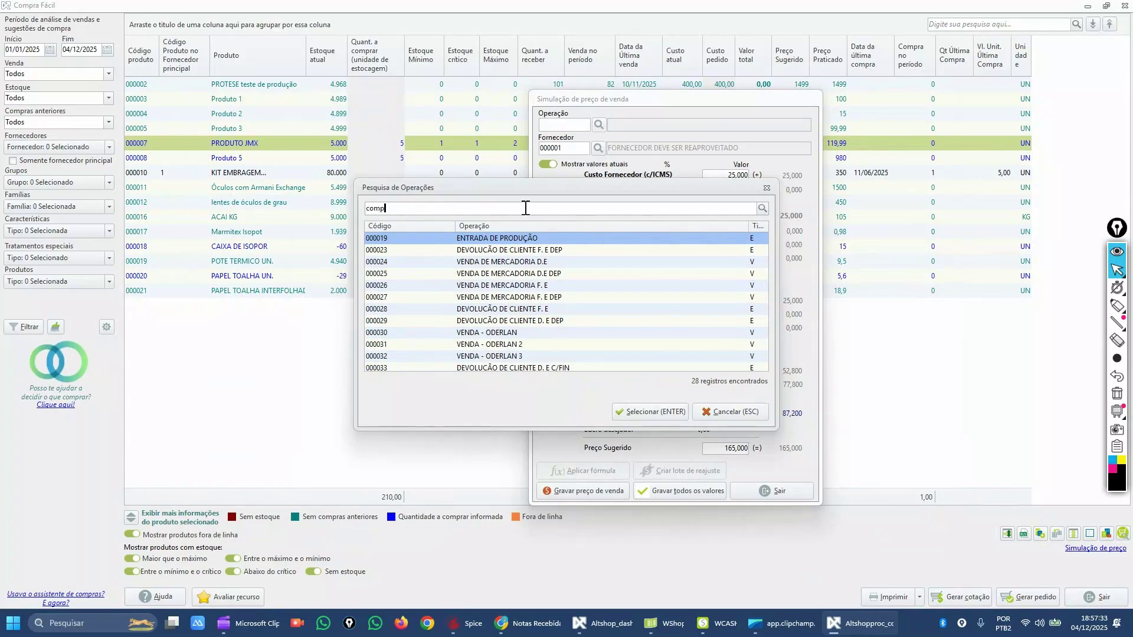
pyautogui.press('Return')
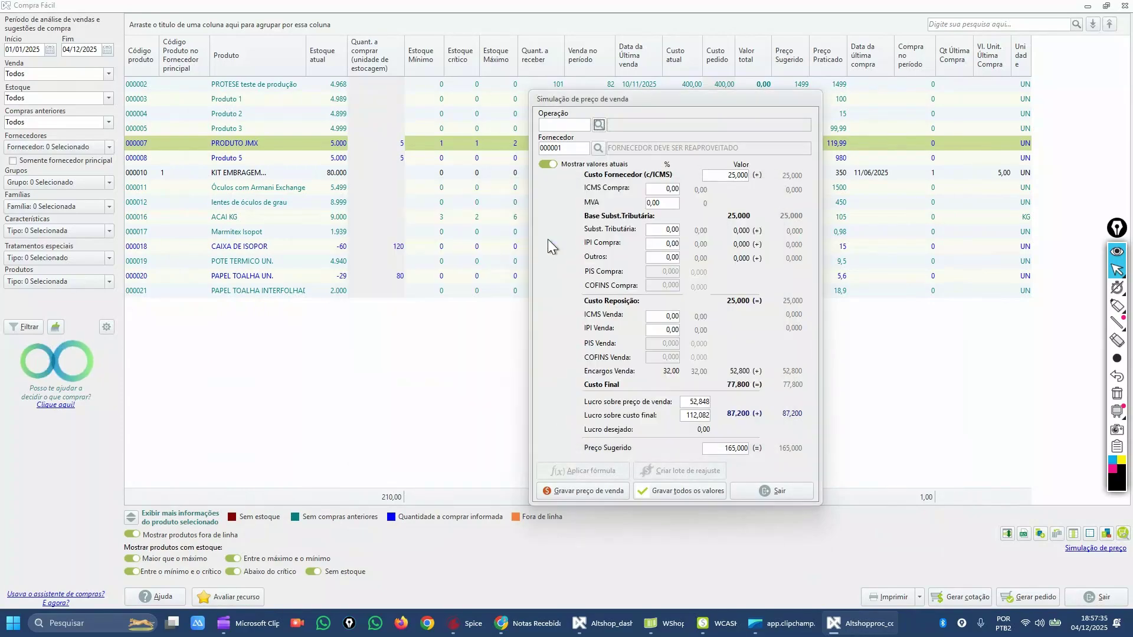
# Simulate a supplier cost (Custo Fornecedor) of 28 for PRODUTO JMX
pyautogui.click(731, 175)
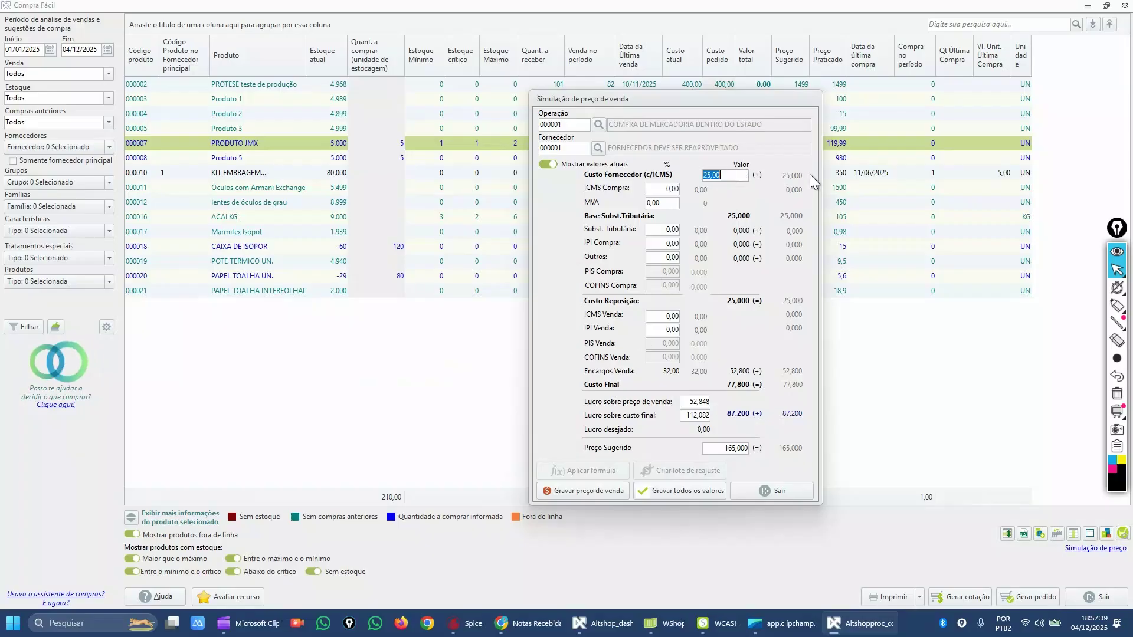
pyautogui.write('28')
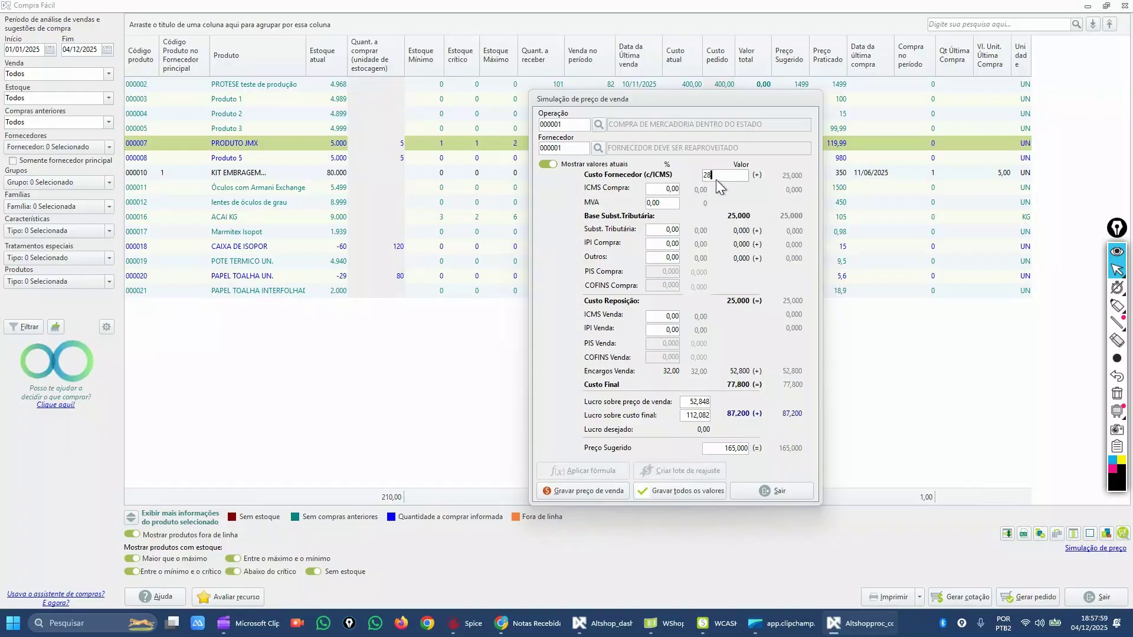
pyautogui.press('Tab')
pyautogui.click(739, 449)
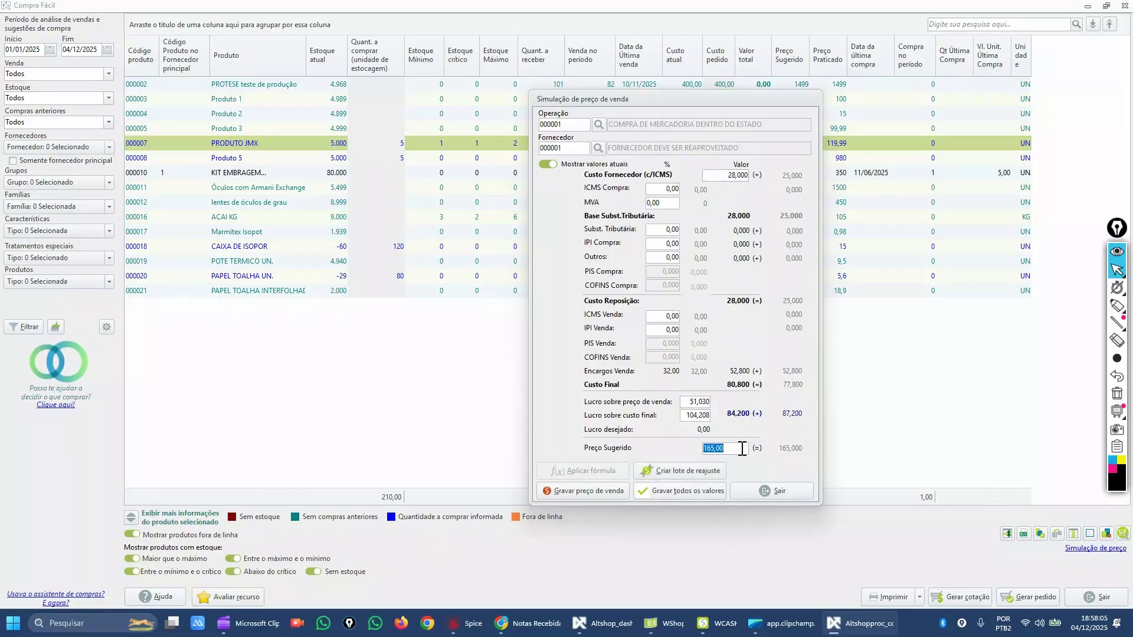
# Simulate a supplier cost of 22 and a suggested price (Preço Sugerido) of 158 for PRODUTO JMX
pyautogui.click(711, 177)
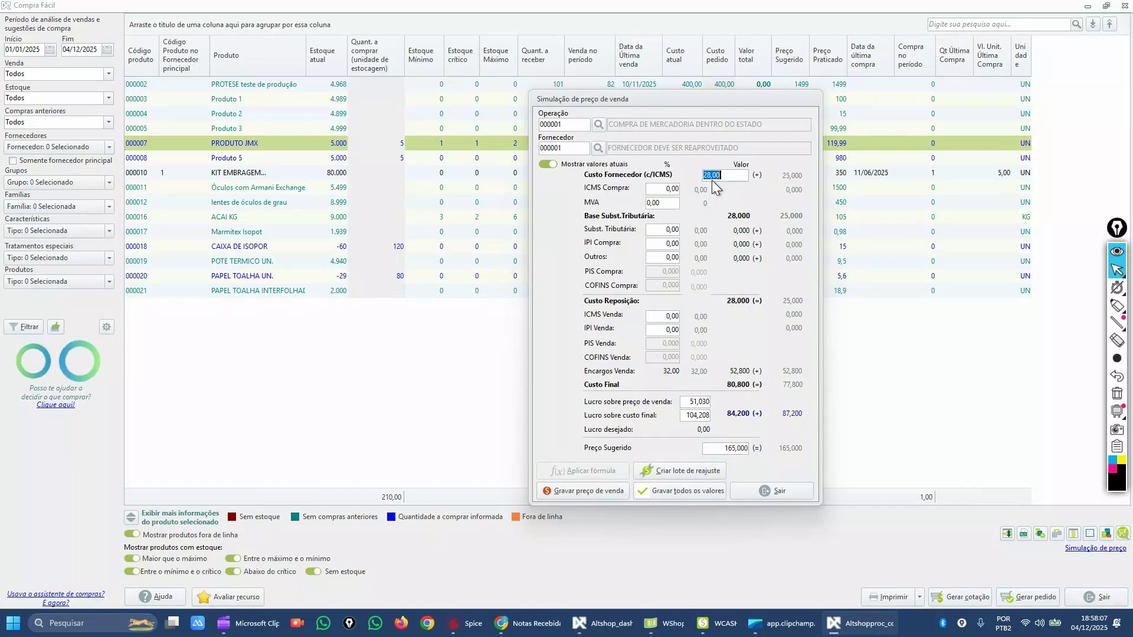
pyautogui.write('22')
pyautogui.press('Tab')
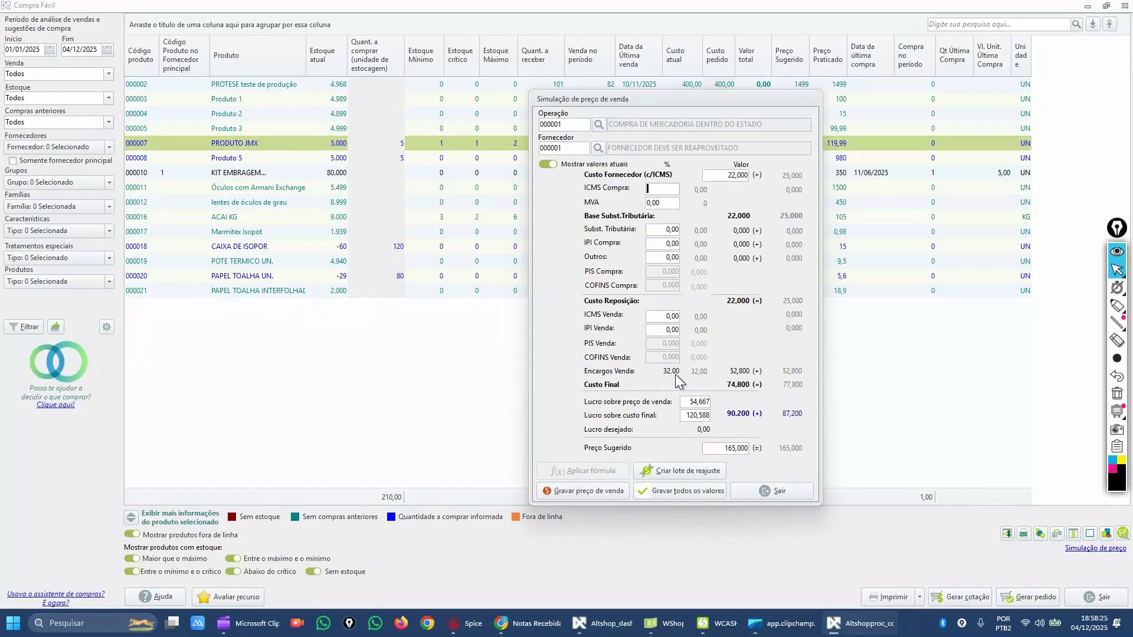
pyautogui.click(735, 446)
pyautogui.write('158')
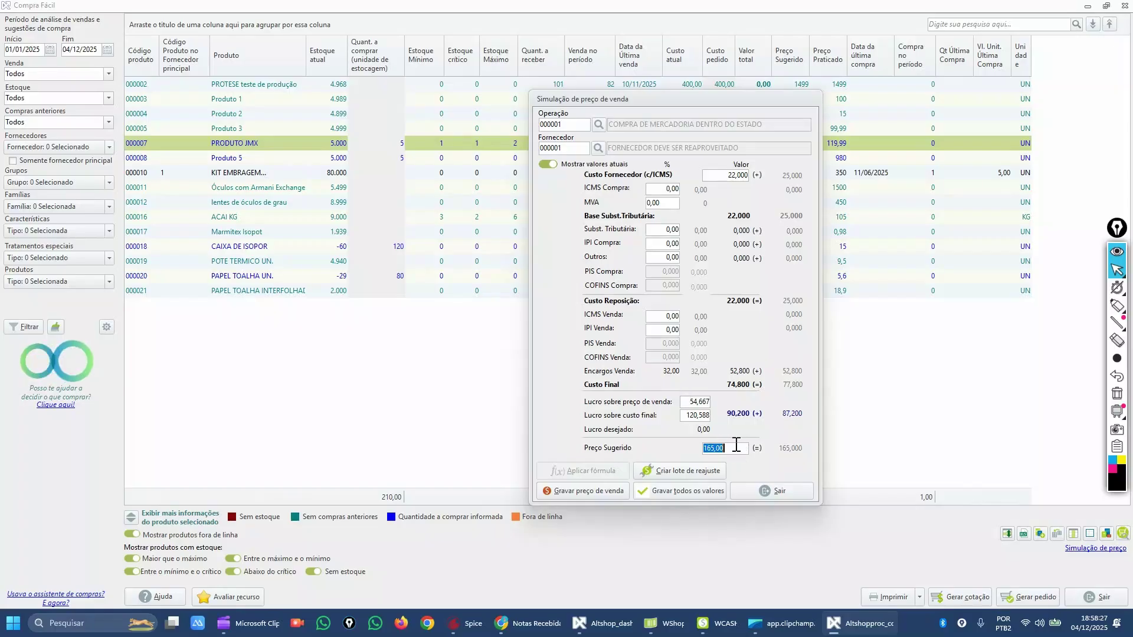
pyautogui.press('Return')
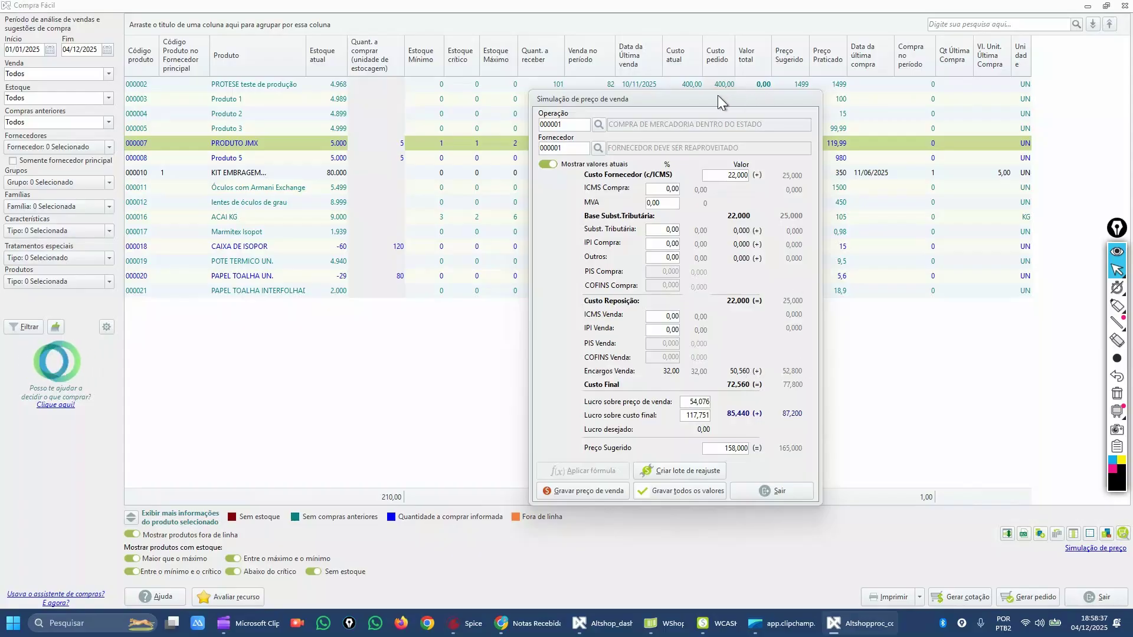
# Request saving only the simulated sale price, decline the confirmation, and leave the price simulation
pyautogui.moveTo(718, 96); pyautogui.dragTo(714, 57)
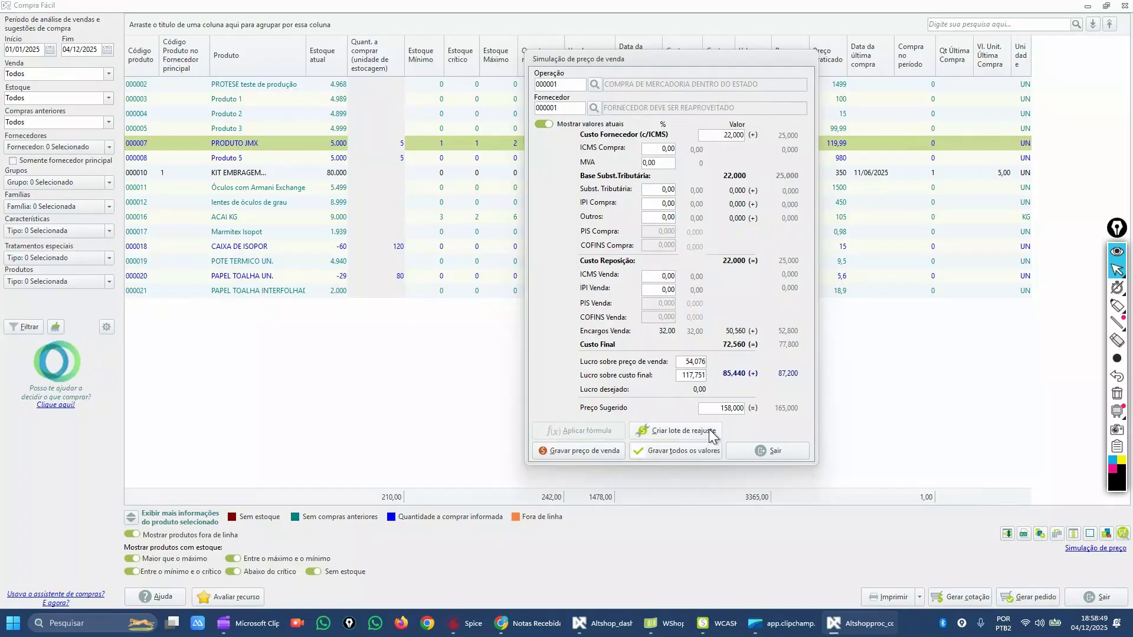
pyautogui.click(577, 451)
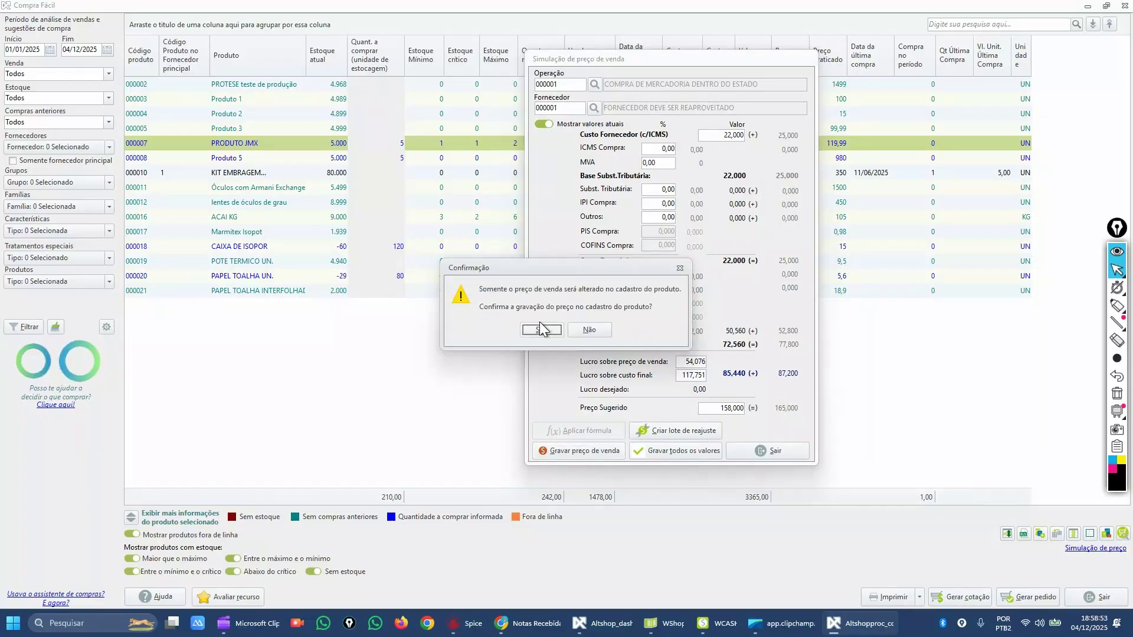
pyautogui.click(590, 331)
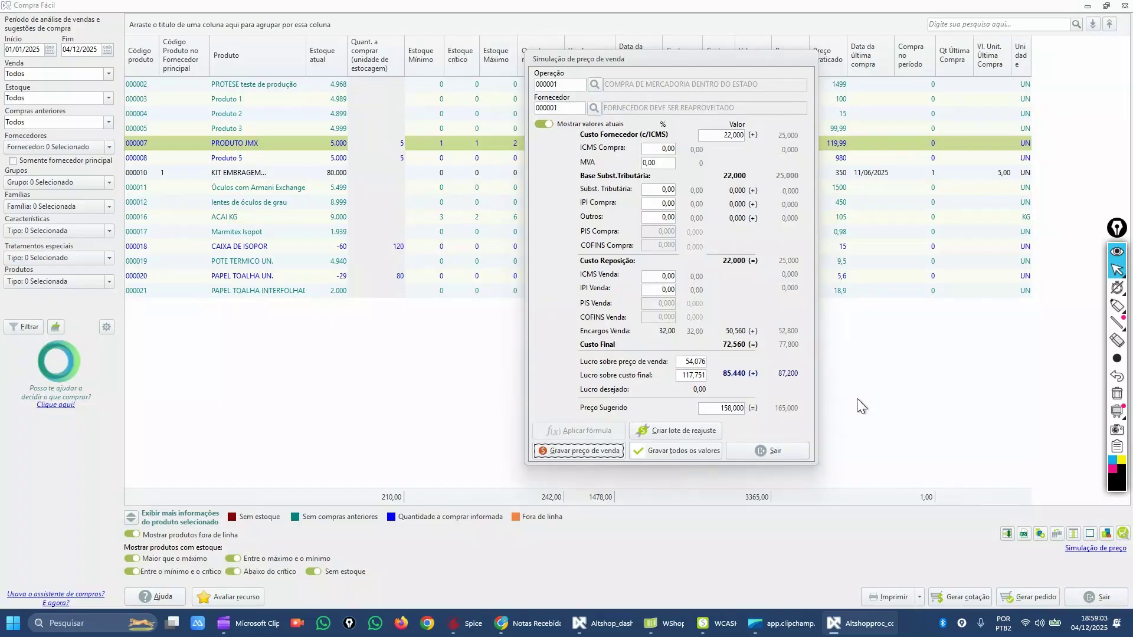
pyautogui.click(788, 453)
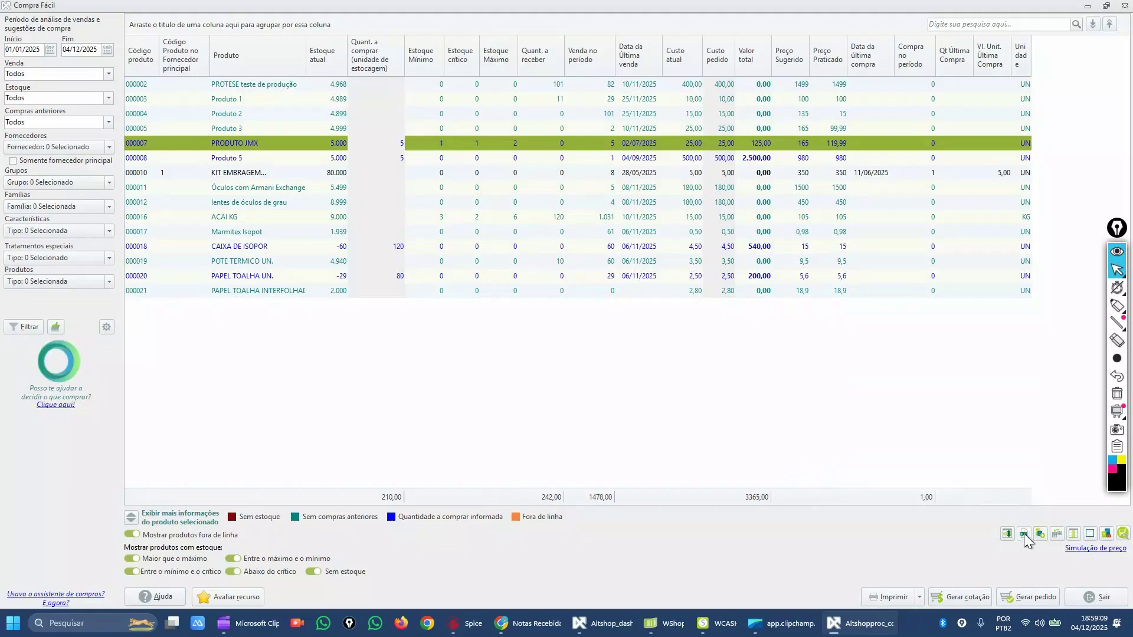
# Generate one purchase order per main supplier with payment term 30, delivery forecast 08/12/2025 and the order recorded in the purchase unit
pyautogui.click(1052, 601)
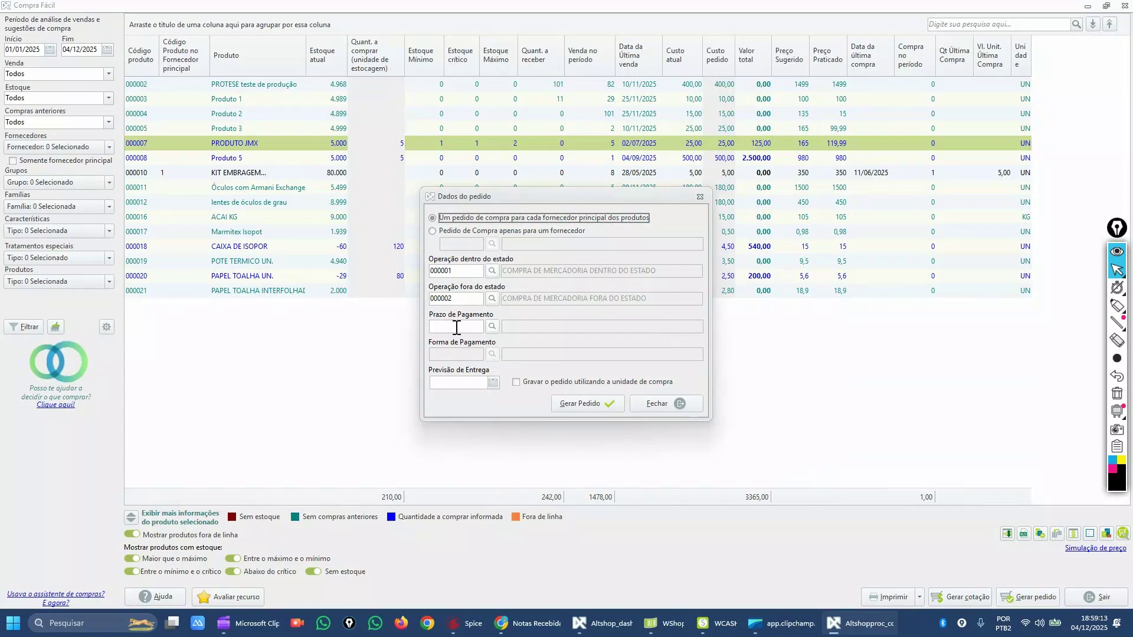
pyautogui.click(491, 327)
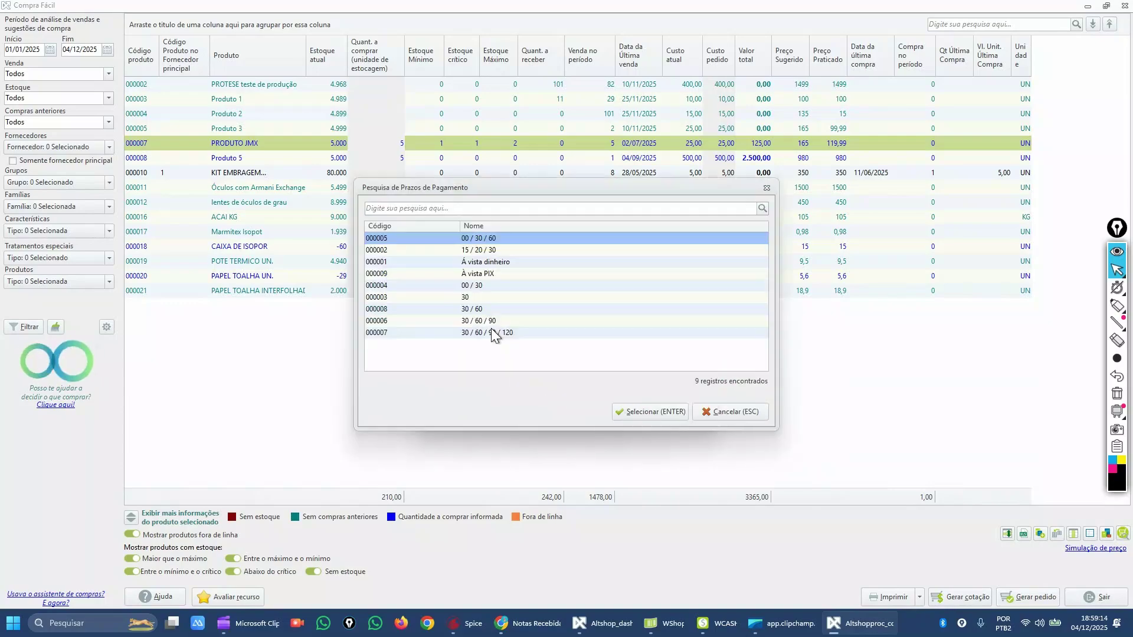
pyautogui.doubleClick(474, 297)
pyautogui.click(492, 383)
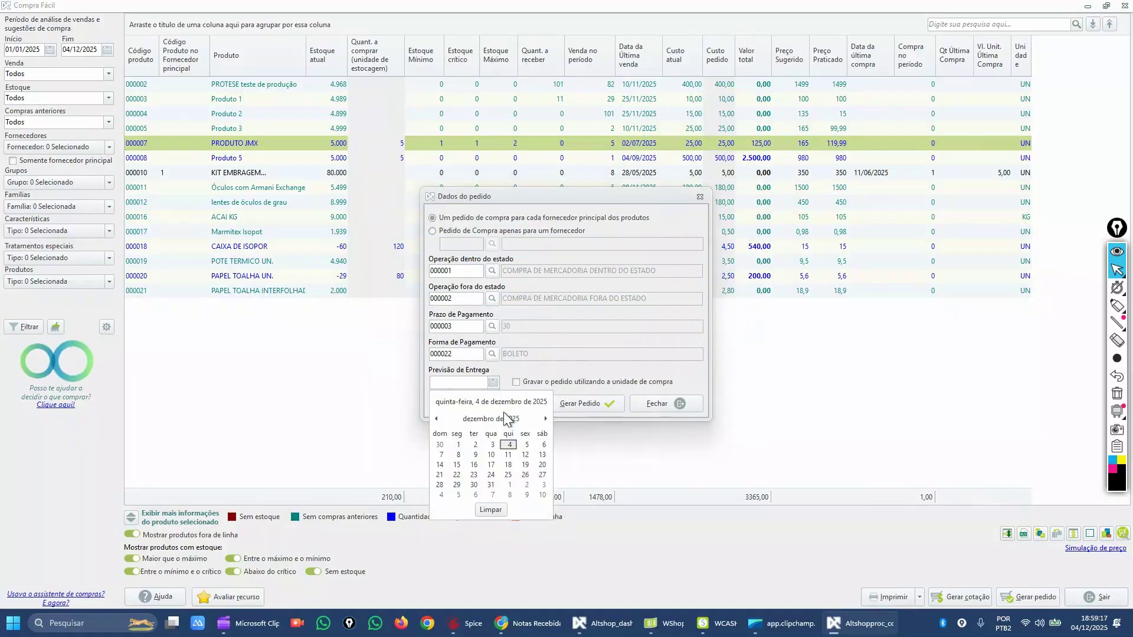
pyautogui.click(459, 455)
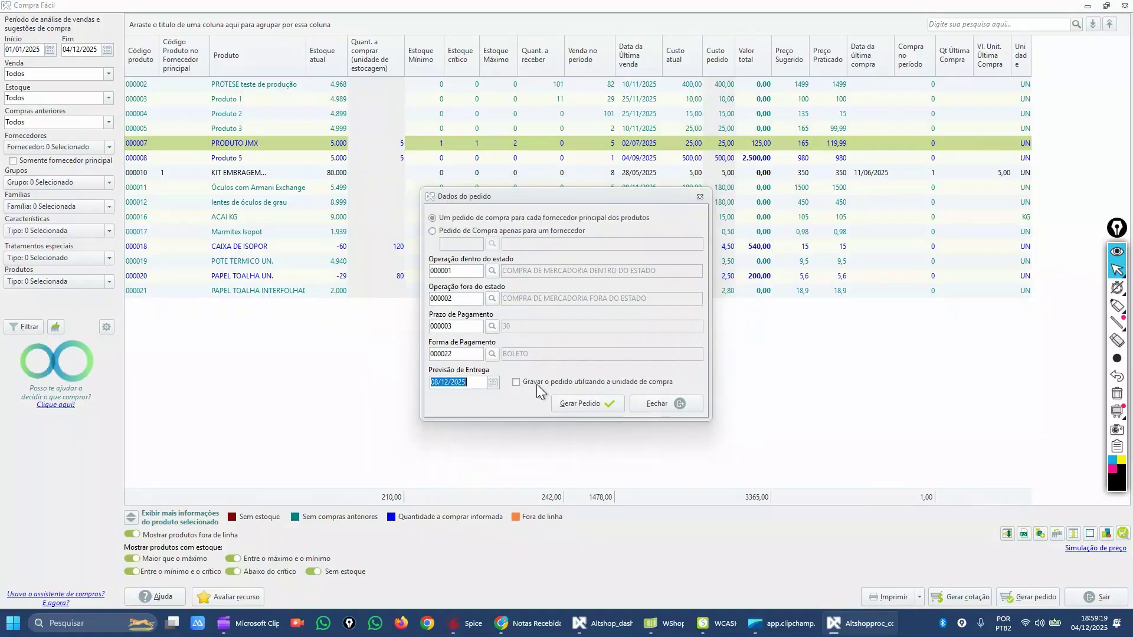
pyautogui.click(554, 387)
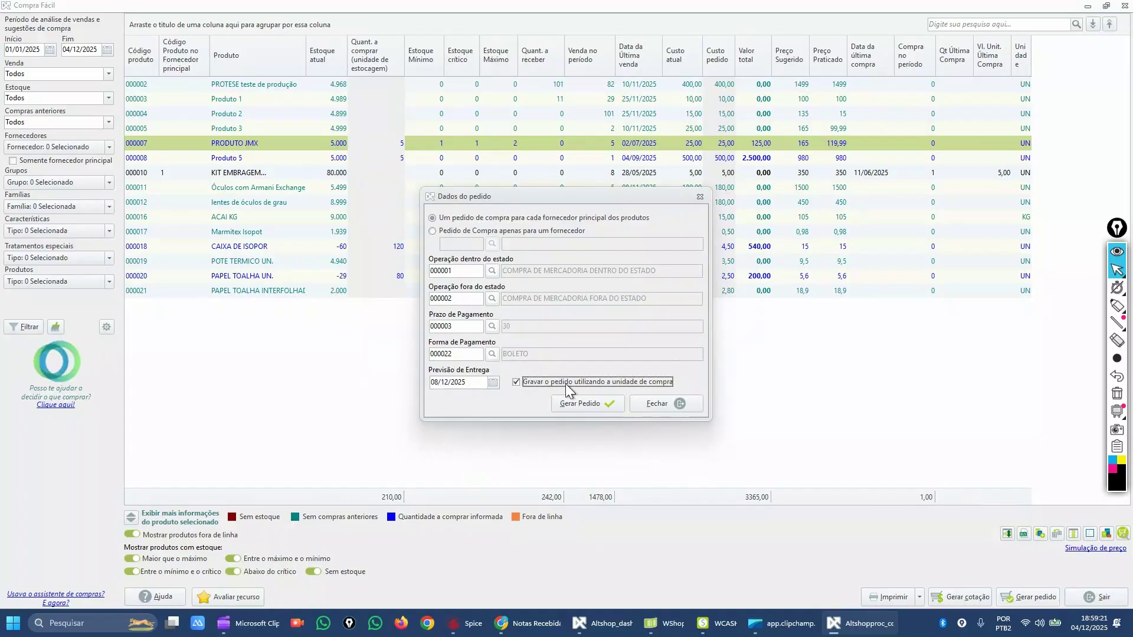
pyautogui.click(591, 404)
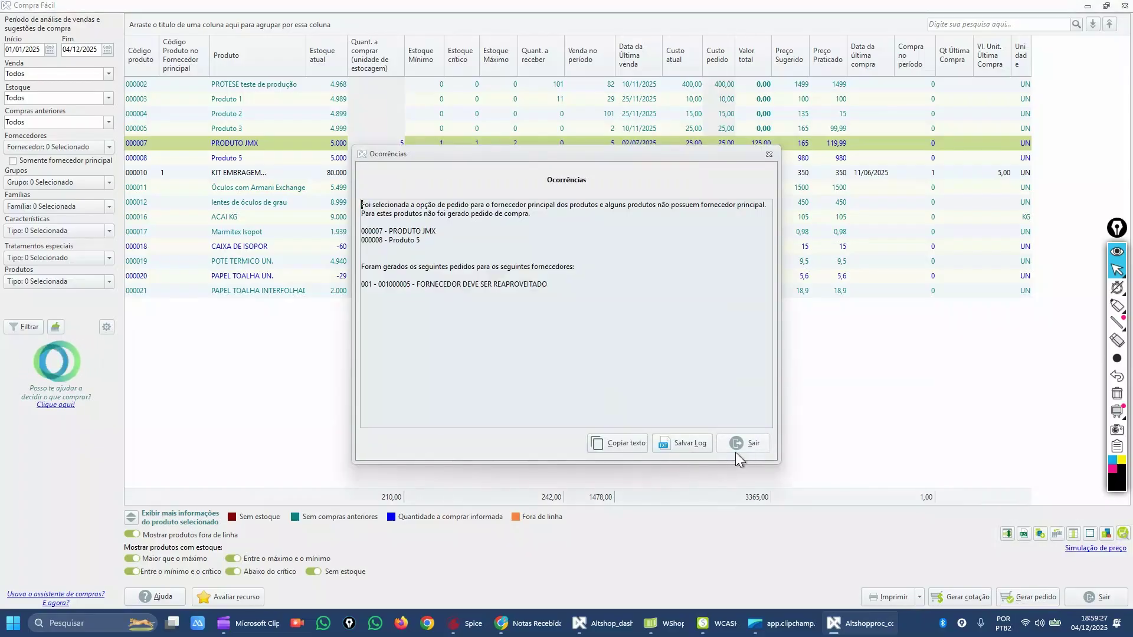
# Dismiss the order occurrences report and leave the Compra Fácil screen
pyautogui.click(748, 444)
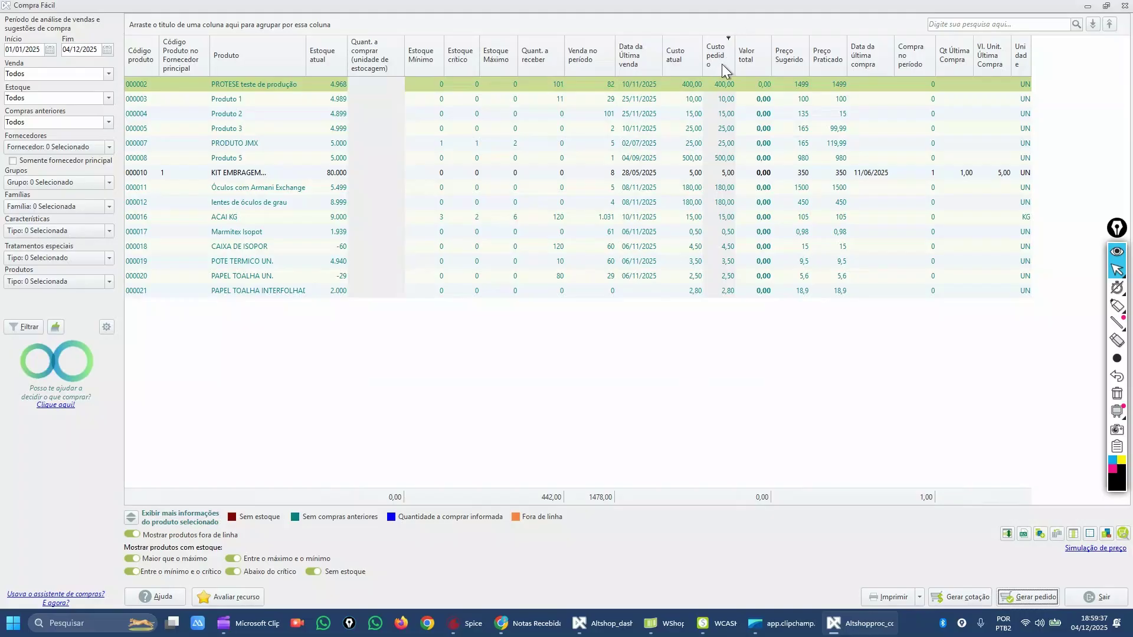
pyautogui.click(1097, 596)
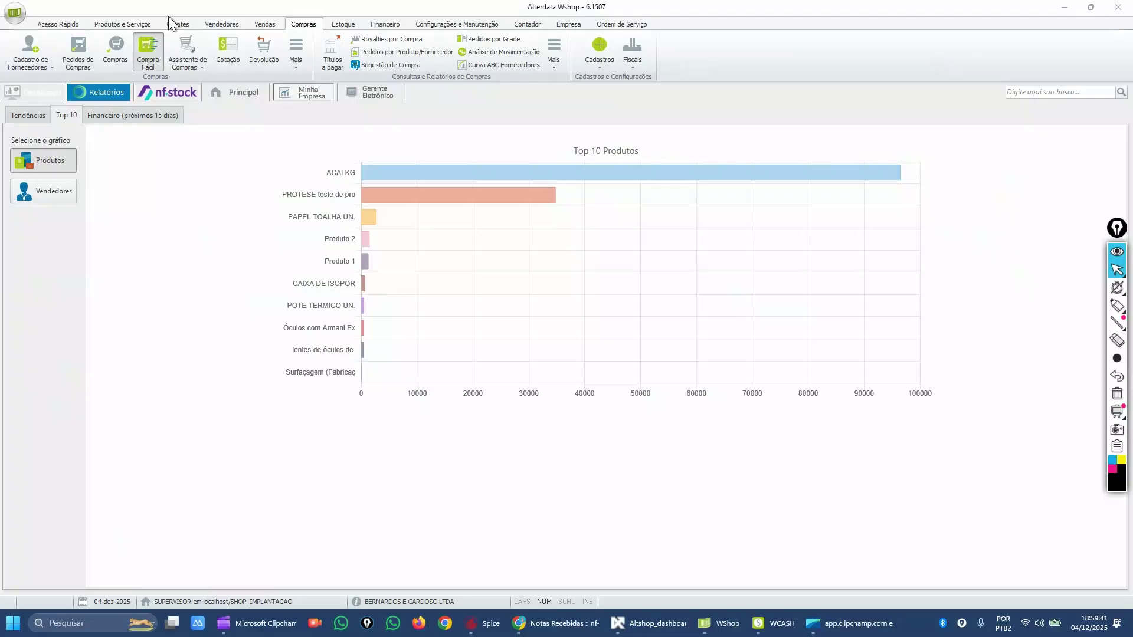
# Start the Produtos sem Vendas report with the preselected custom model and advance to its options
pyautogui.click(136, 24)
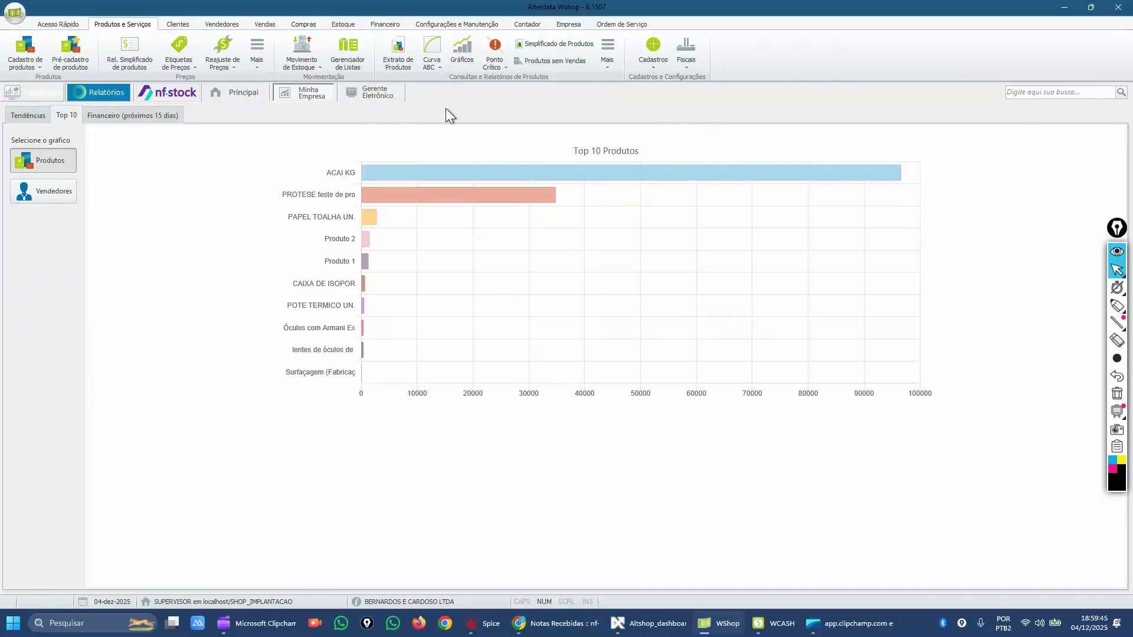
pyautogui.click(574, 62)
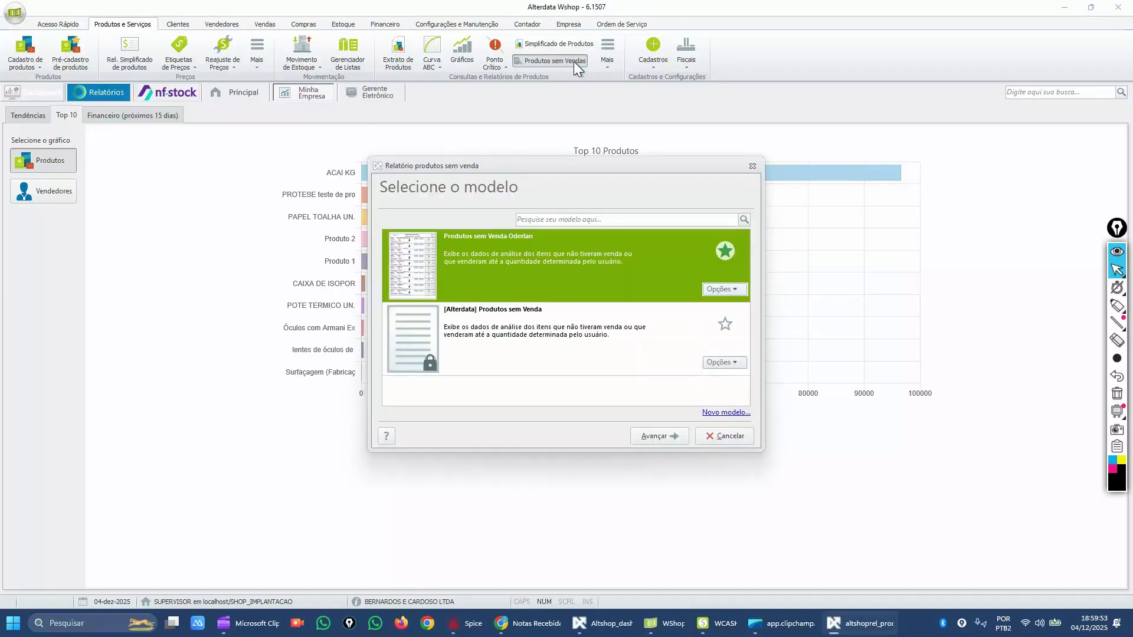
pyautogui.click(640, 440)
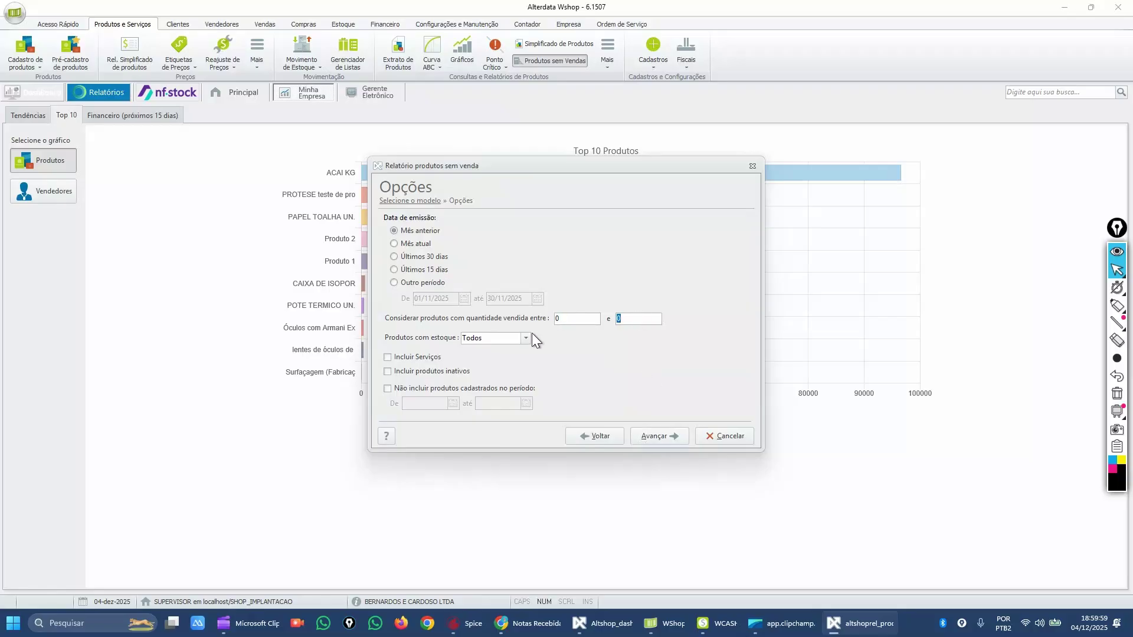
# Generate the report for a custom period starting 01/01/2025, sold quantity up to 9999 and stock set to Maior que zero
pyautogui.write('9999')
pyautogui.click(423, 282)
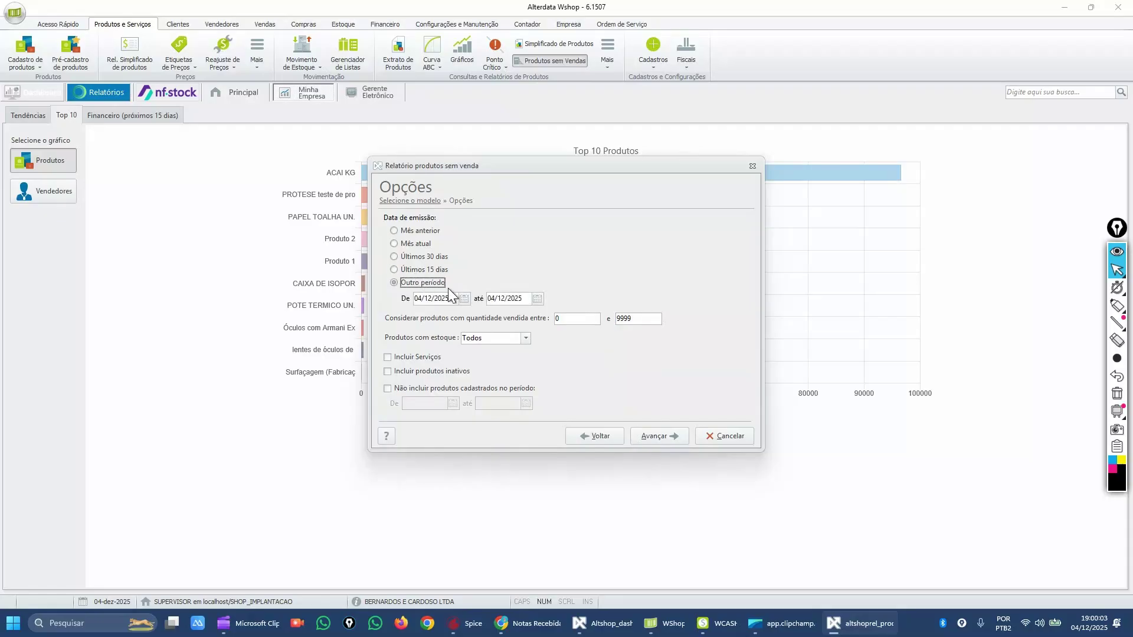
pyautogui.click(436, 298)
pyautogui.write('01012025')
pyautogui.press('Tab')
pyautogui.click(526, 339)
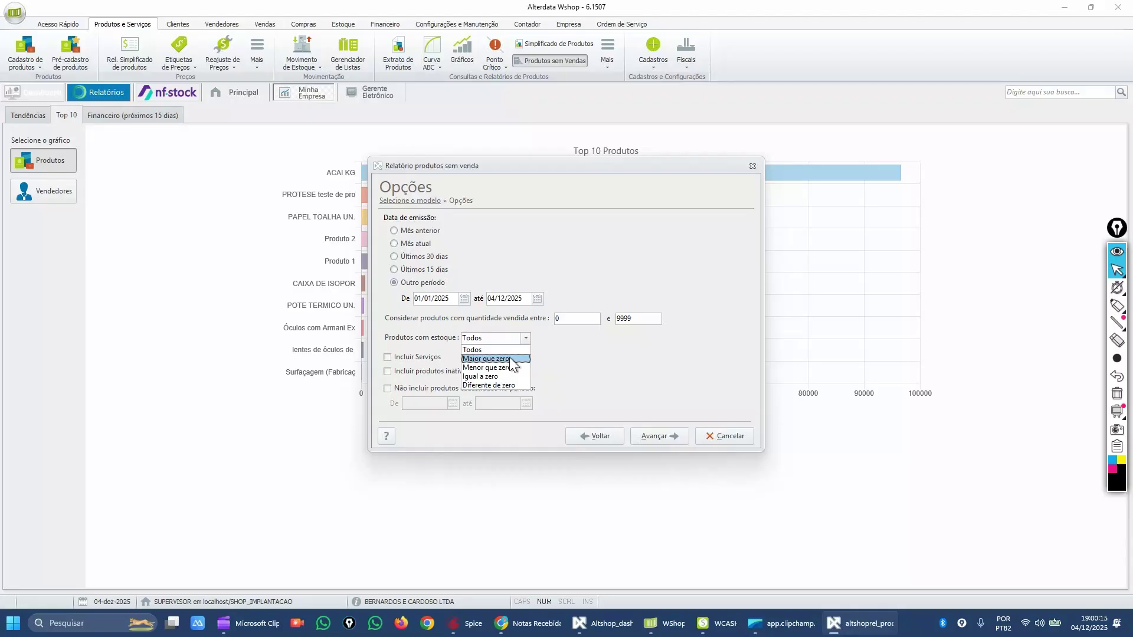
pyautogui.click(509, 358)
pyautogui.click(669, 439)
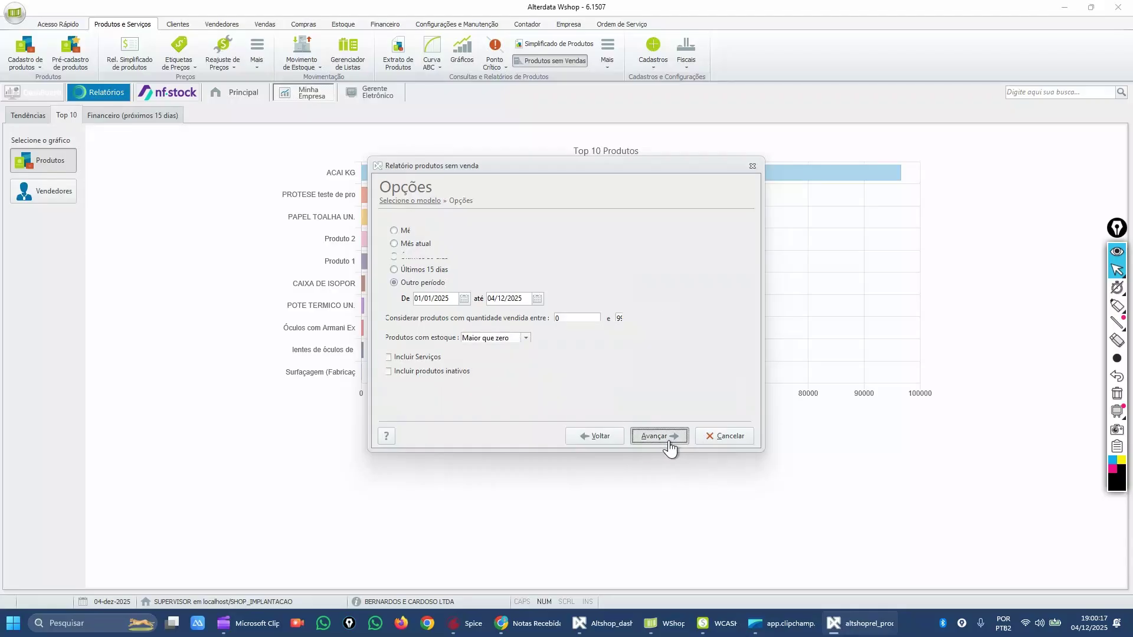
pyautogui.click(669, 447)
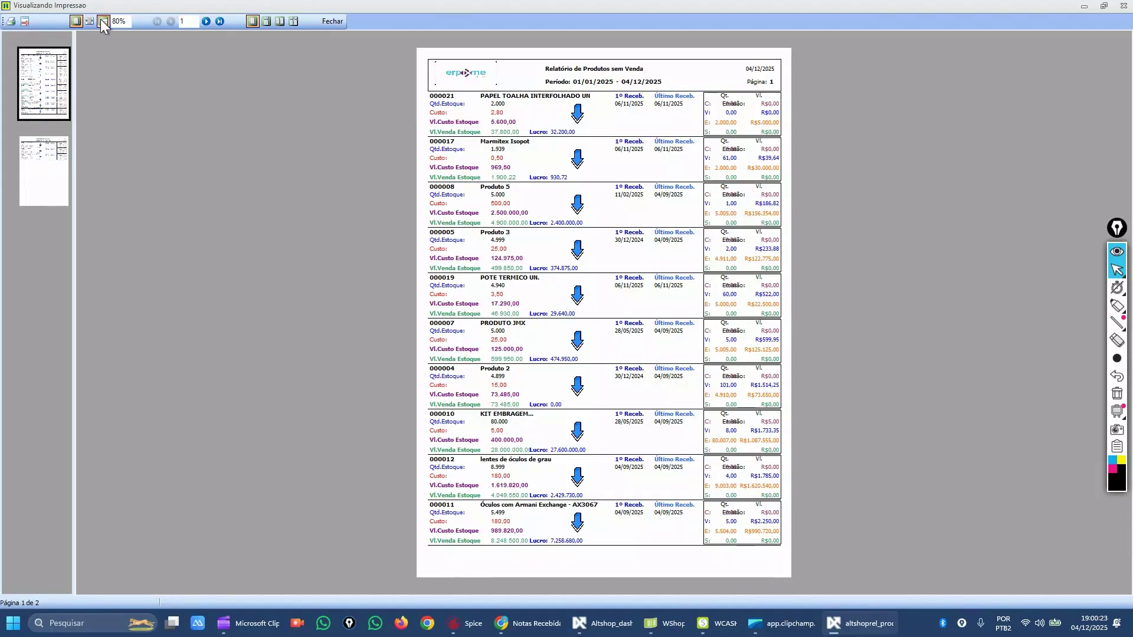
# Examine the stock, cost and profit figures per product in the unsold-products report, and leave the report wizard
pyautogui.click(102, 22)
pyautogui.click(92, 24)
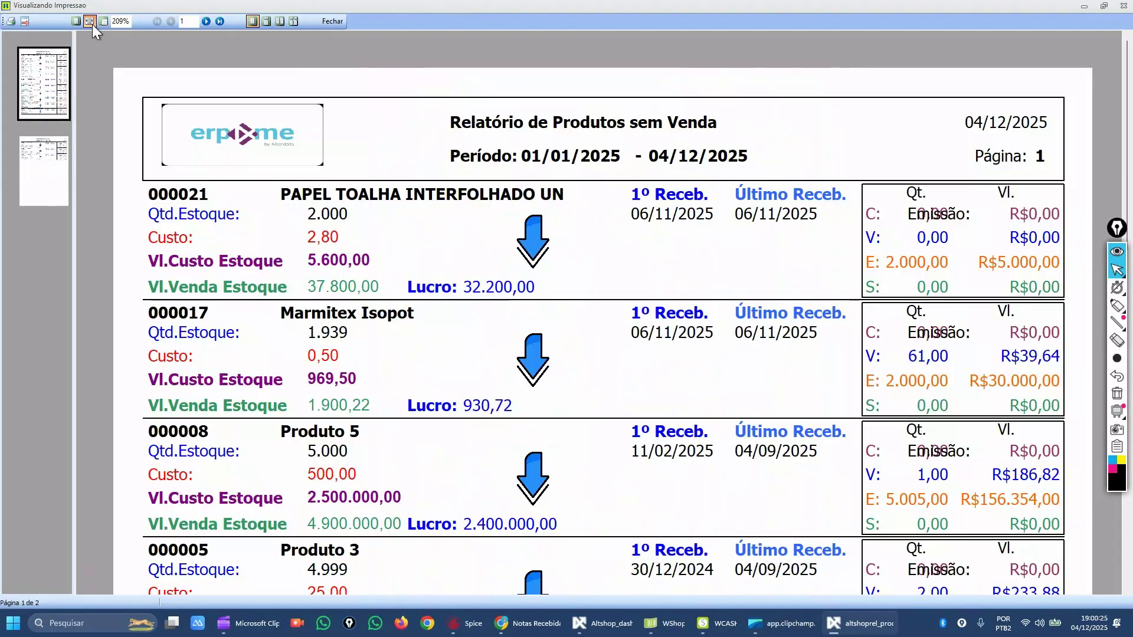
pyautogui.click(104, 20)
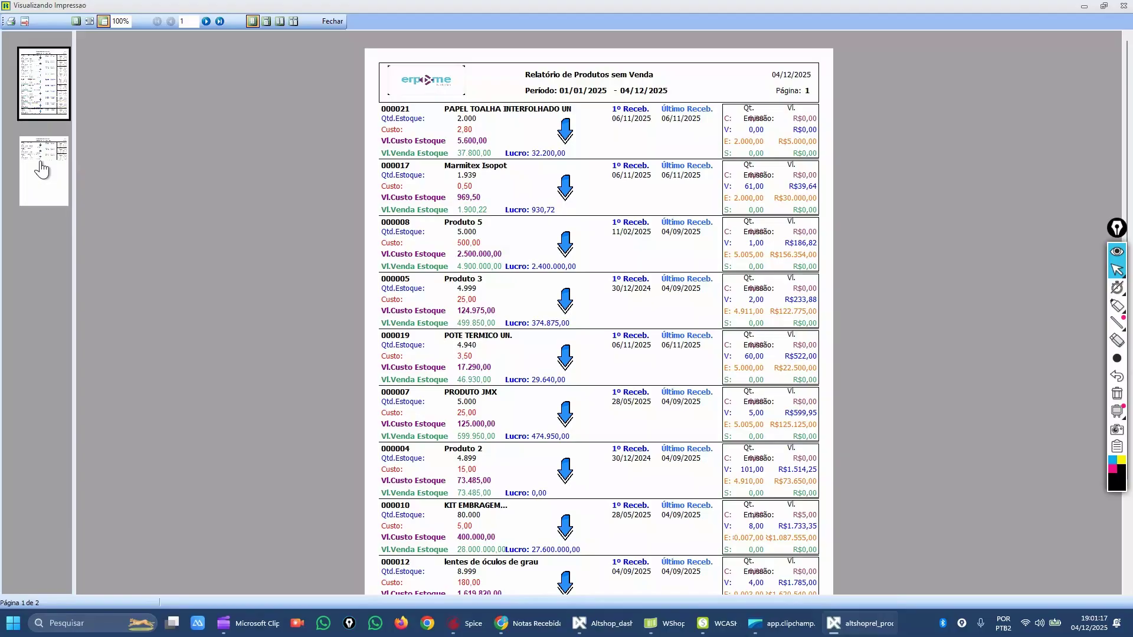
pyautogui.click(333, 26)
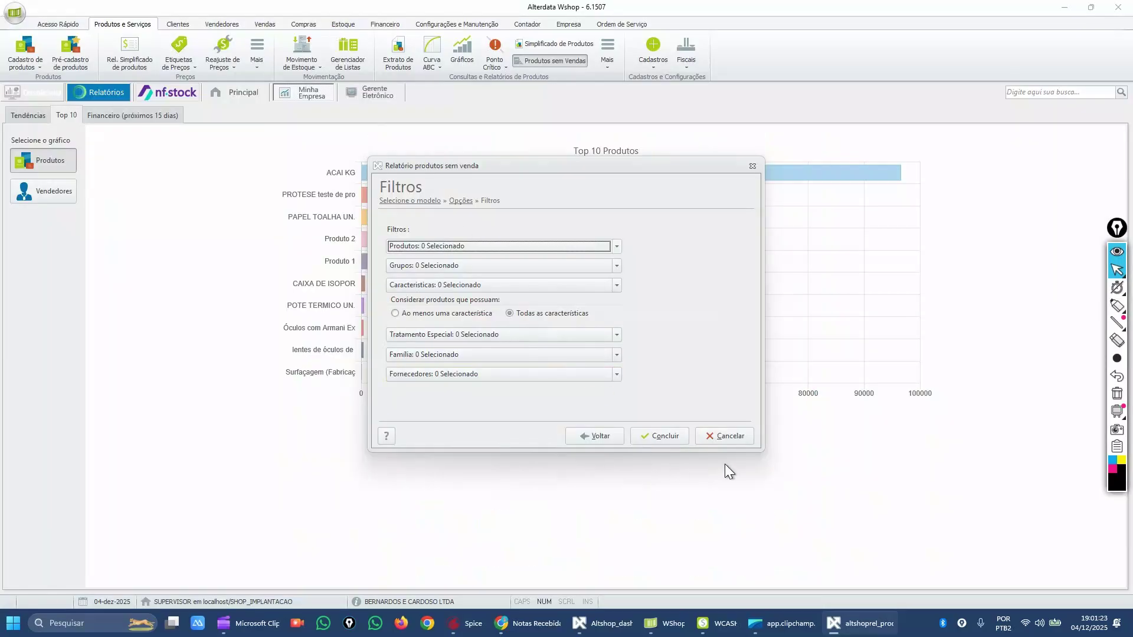
pyautogui.click(731, 437)
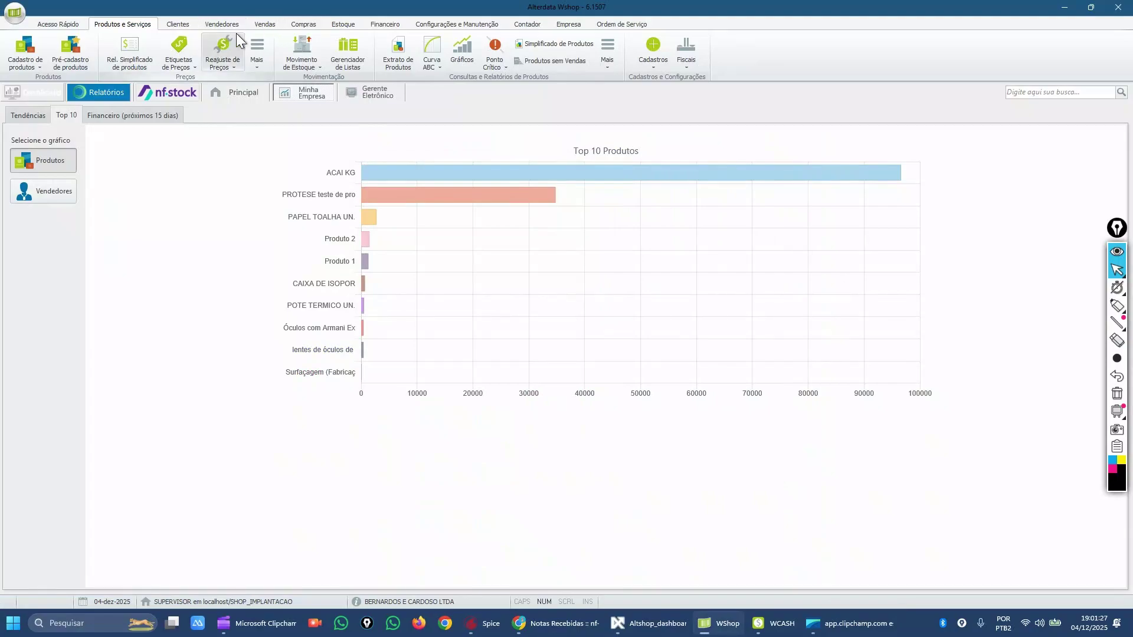
# Start the CMV stock report with the preselected custom model and advance to its options
pyautogui.click(342, 25)
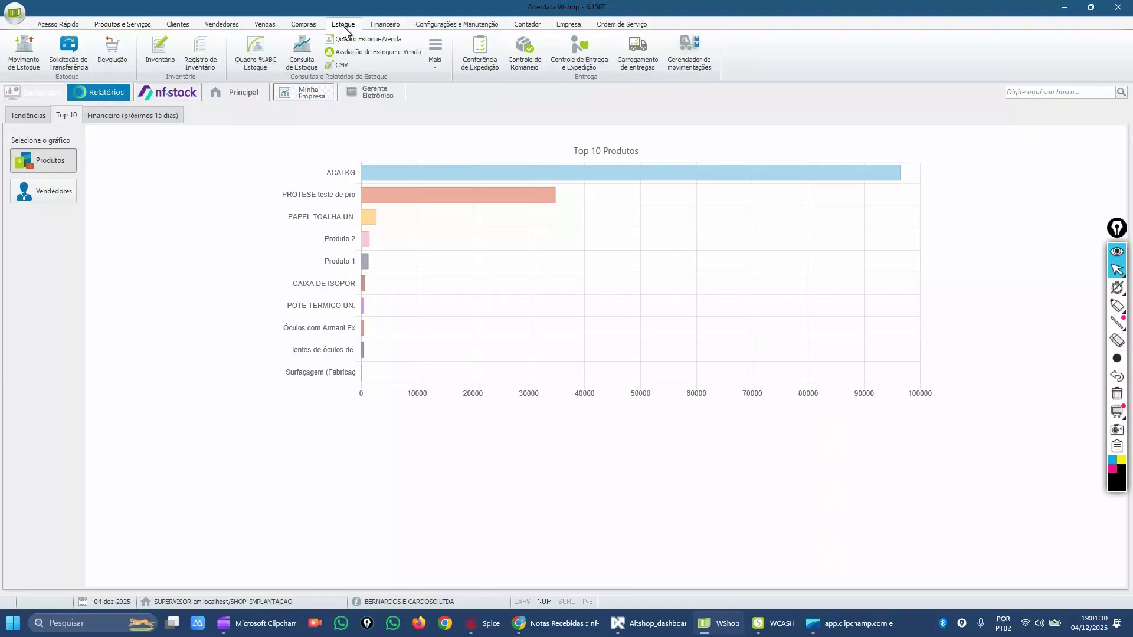
pyautogui.click(346, 65)
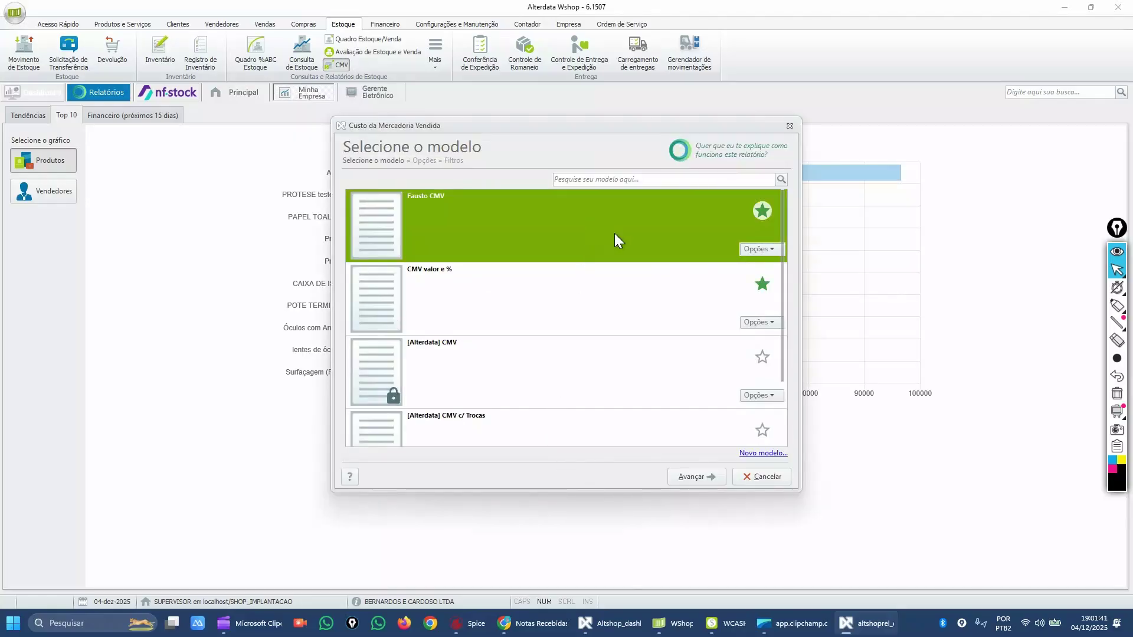
pyautogui.click(711, 477)
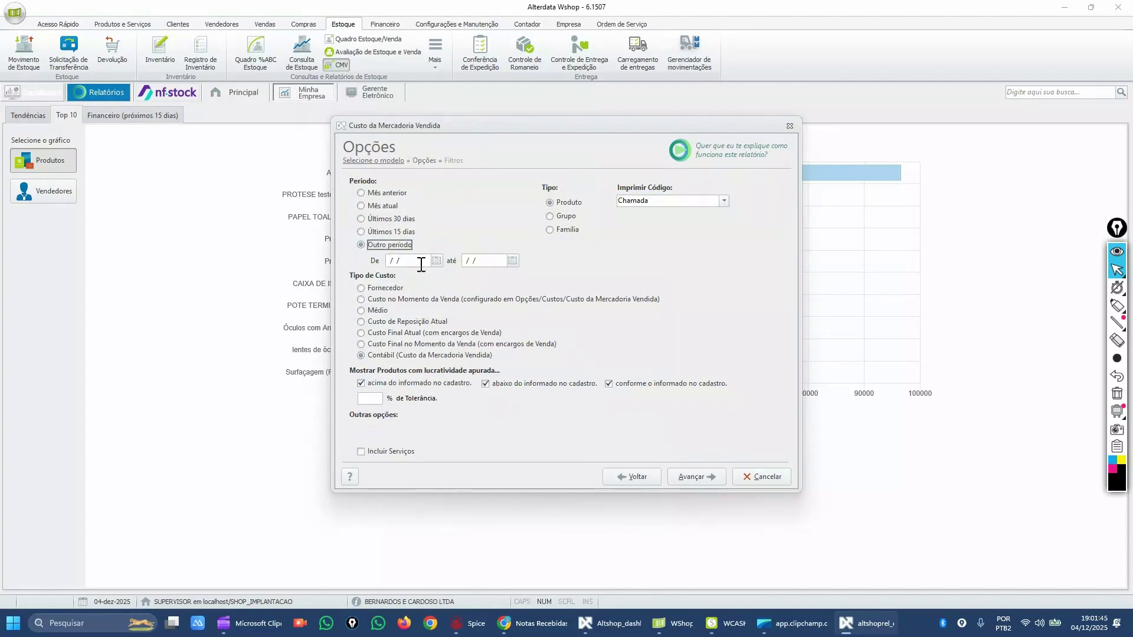
# Generate the CMV report for 01/01/2025 to 31/12/2025 with cost type Custo Final no Momento da Venda (com encargos de Venda)
pyautogui.write('01/01/2025')
pyautogui.press('Tab')
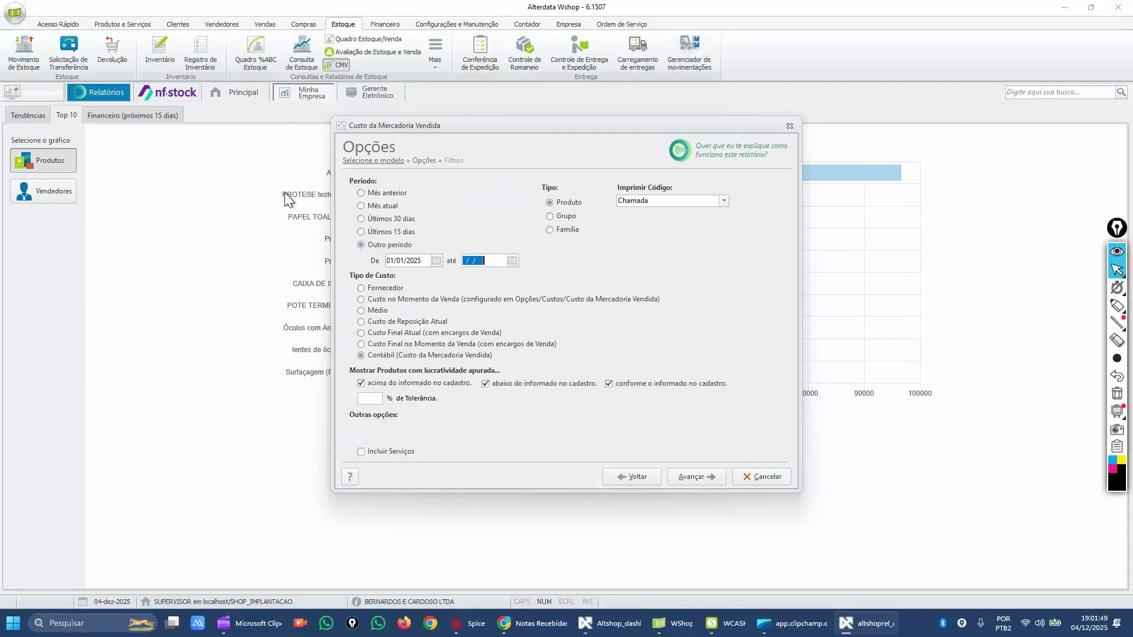
pyautogui.write('31122025')
pyautogui.click(459, 345)
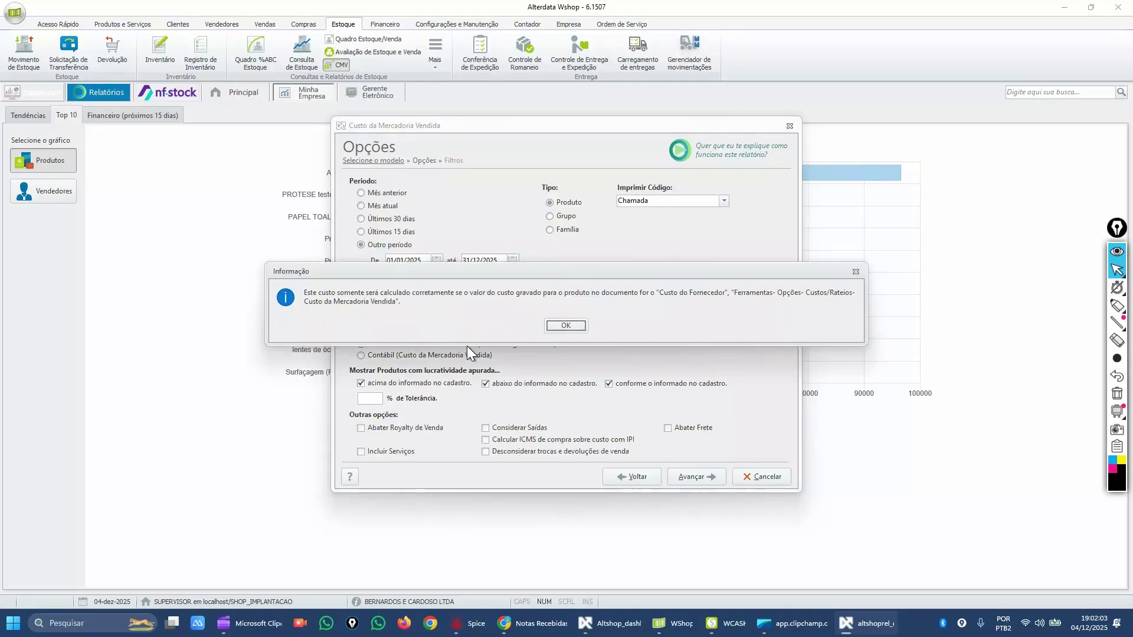
pyautogui.click(567, 325)
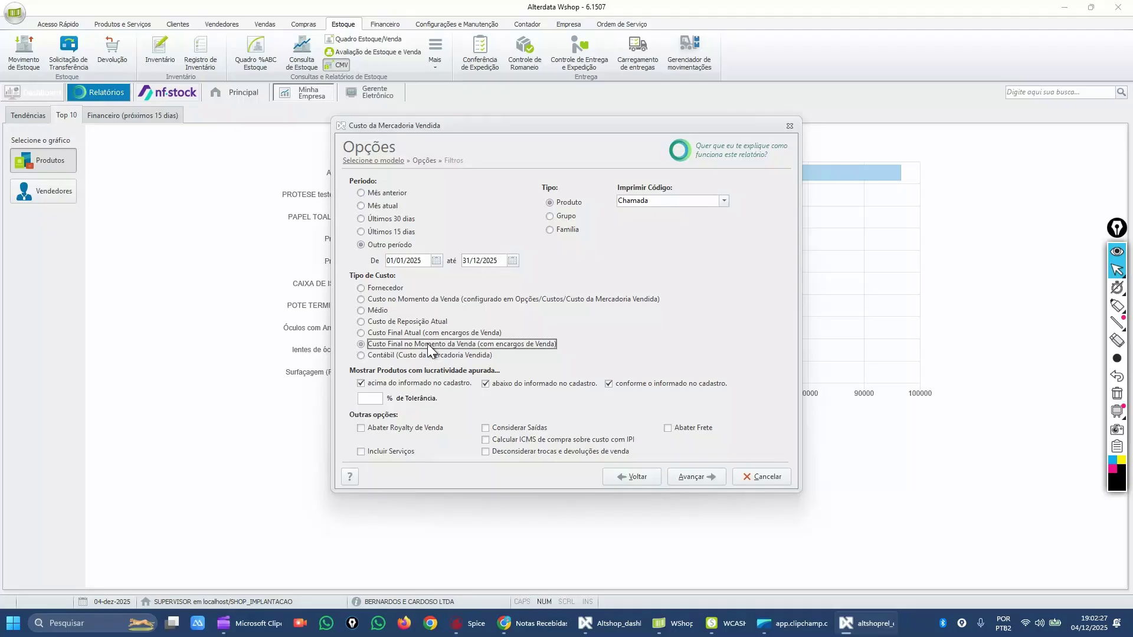
pyautogui.click(696, 477)
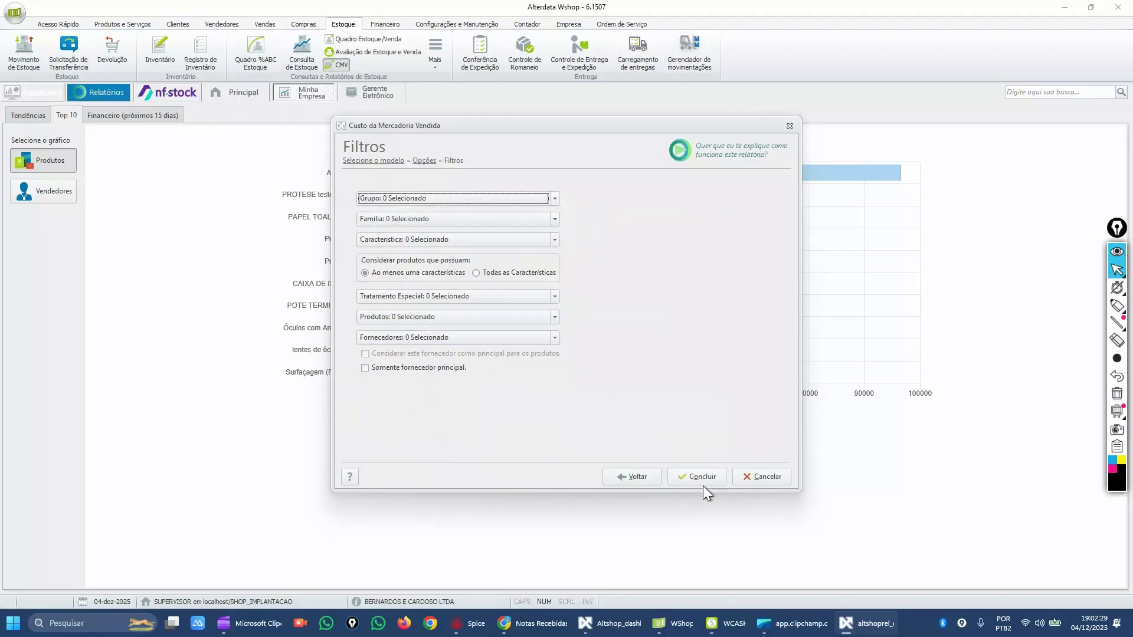
pyautogui.click(697, 483)
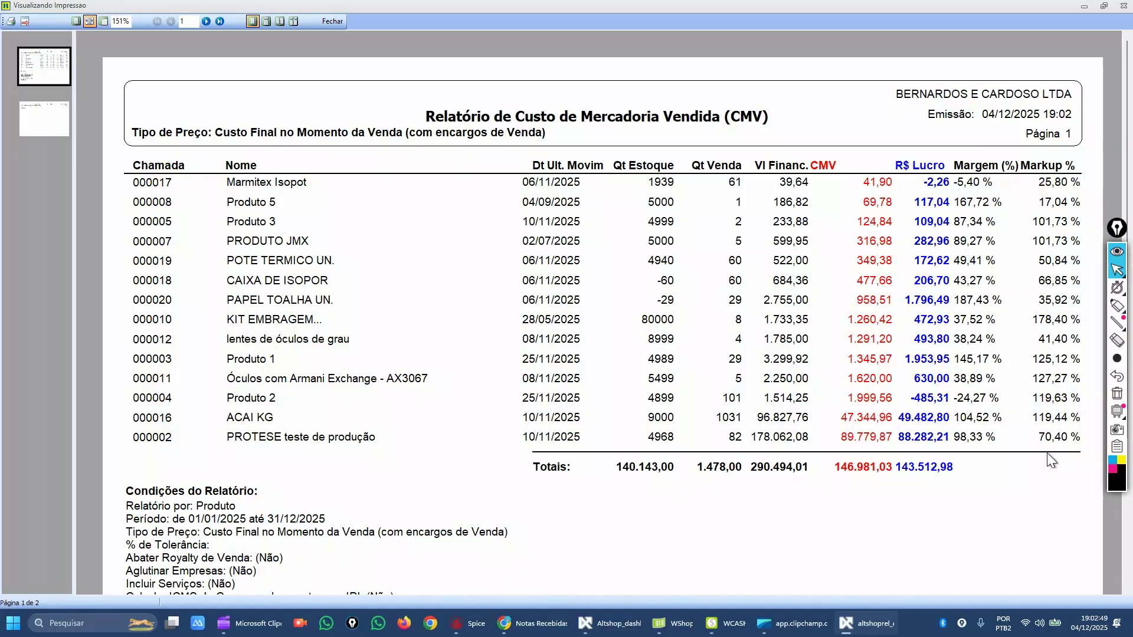
# Review the CMV report's product rows, totals and report conditions, and close the preview
pyautogui.scroll(-3, 679, 379)
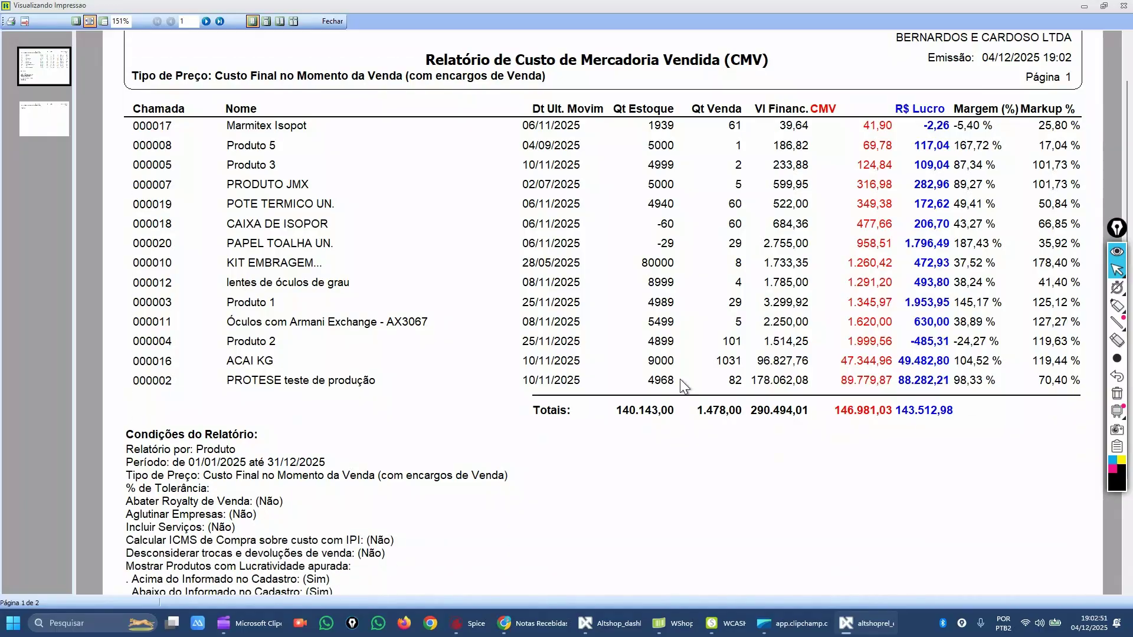
pyautogui.scroll(3, 673, 415)
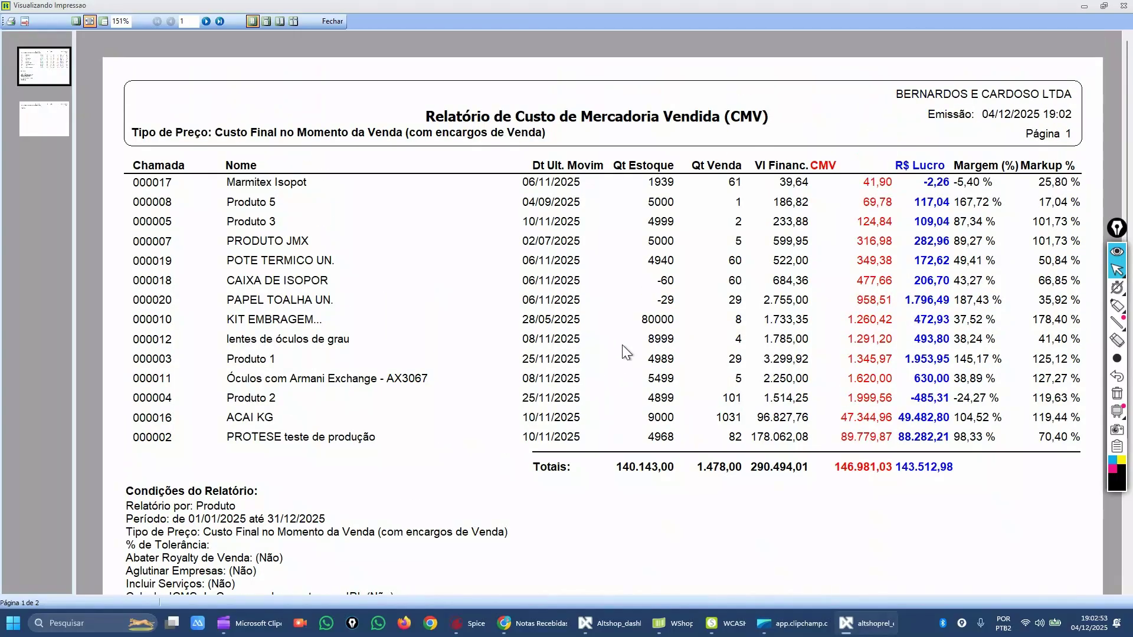
pyautogui.click(330, 21)
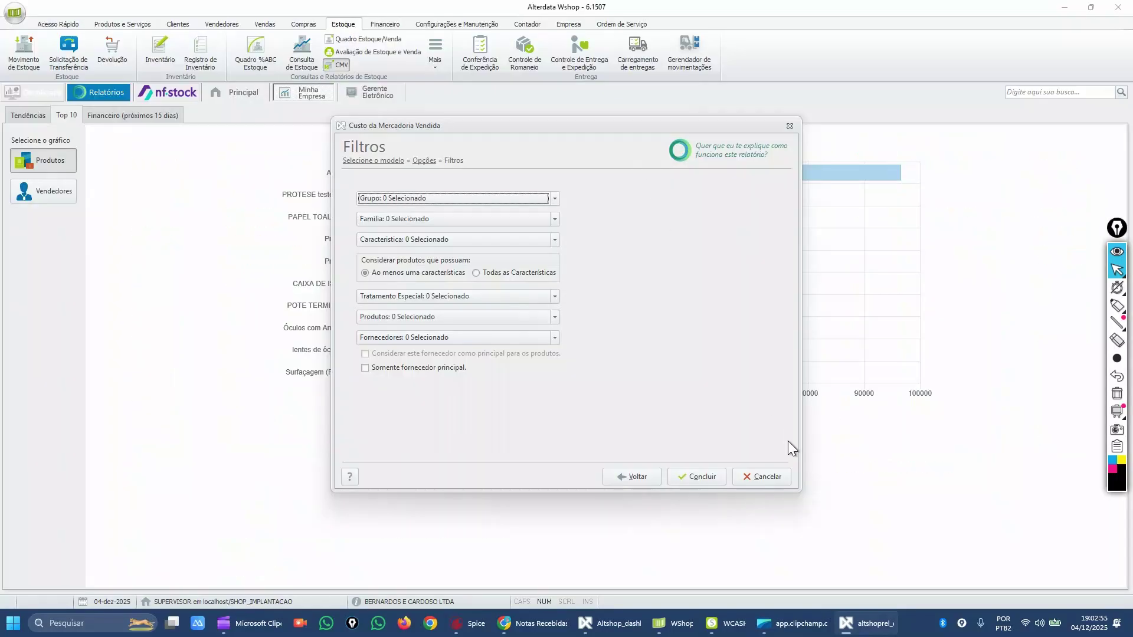
# Return to the CMV model selection and open the selected custom model's report layout for editing
pyautogui.click(629, 477)
pyautogui.click(628, 476)
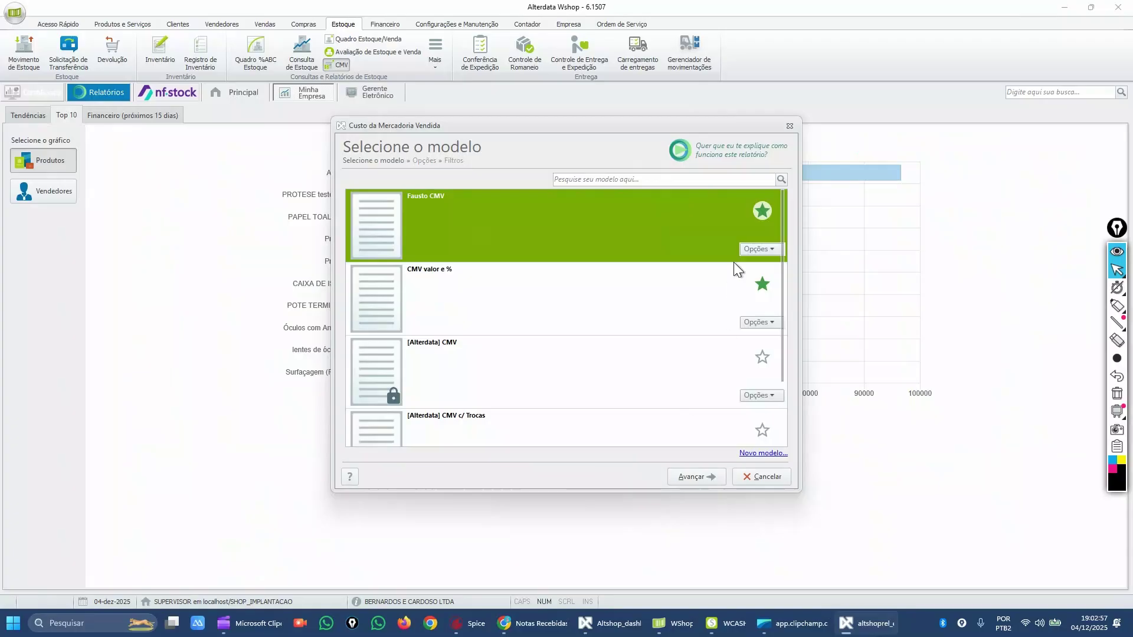
pyautogui.click(767, 250)
pyautogui.click(816, 263)
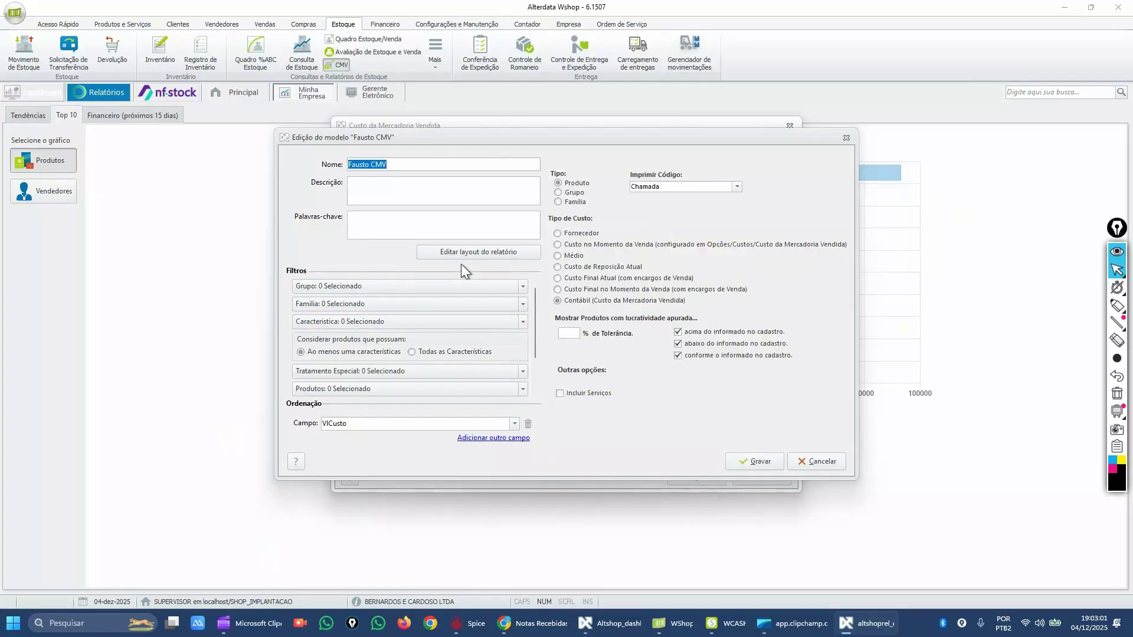
pyautogui.click(480, 253)
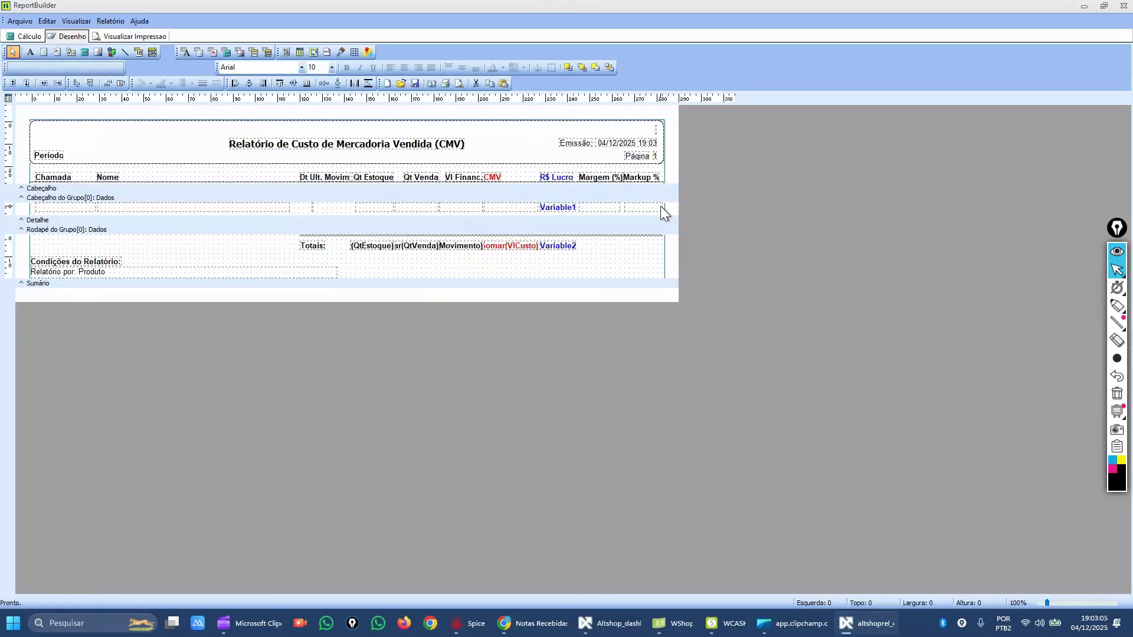
# Move the CMV heading over its value column and colour the Markup % heading and its detail field blue
pyautogui.click(494, 179)
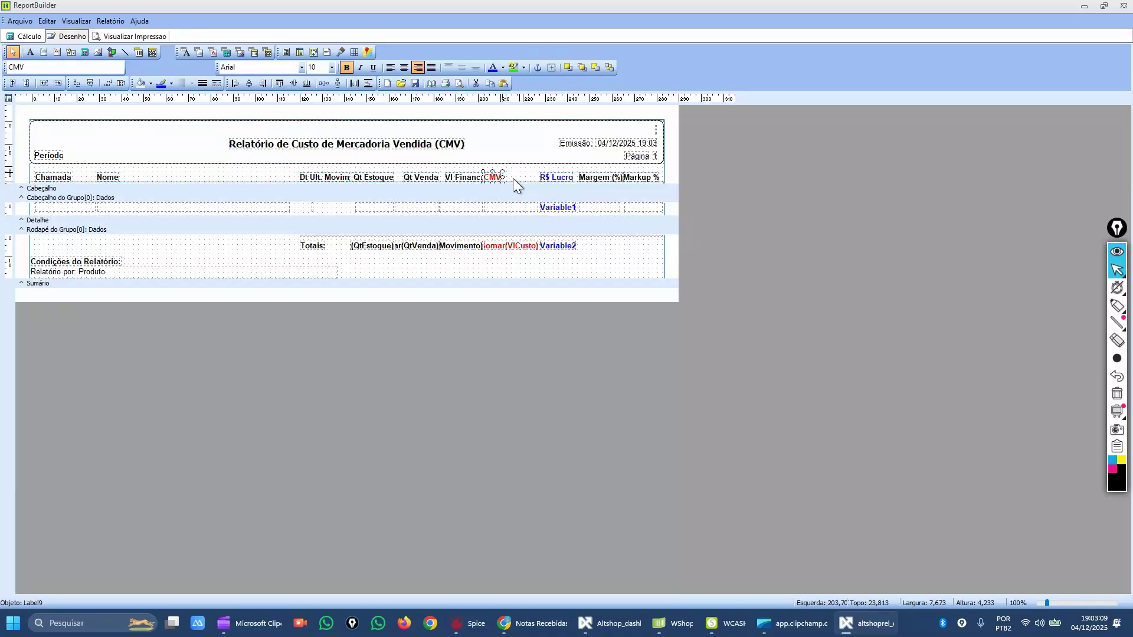
pyautogui.moveTo(512, 179); pyautogui.dragTo(516, 179)
pyautogui.click(649, 209)
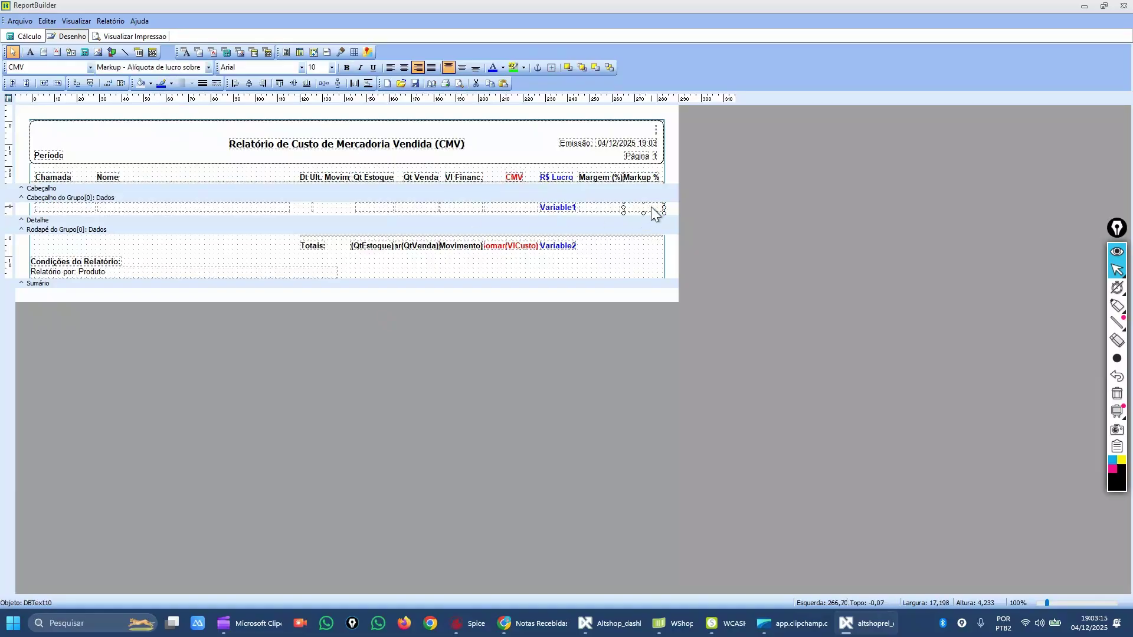
pyautogui.click(639, 177)
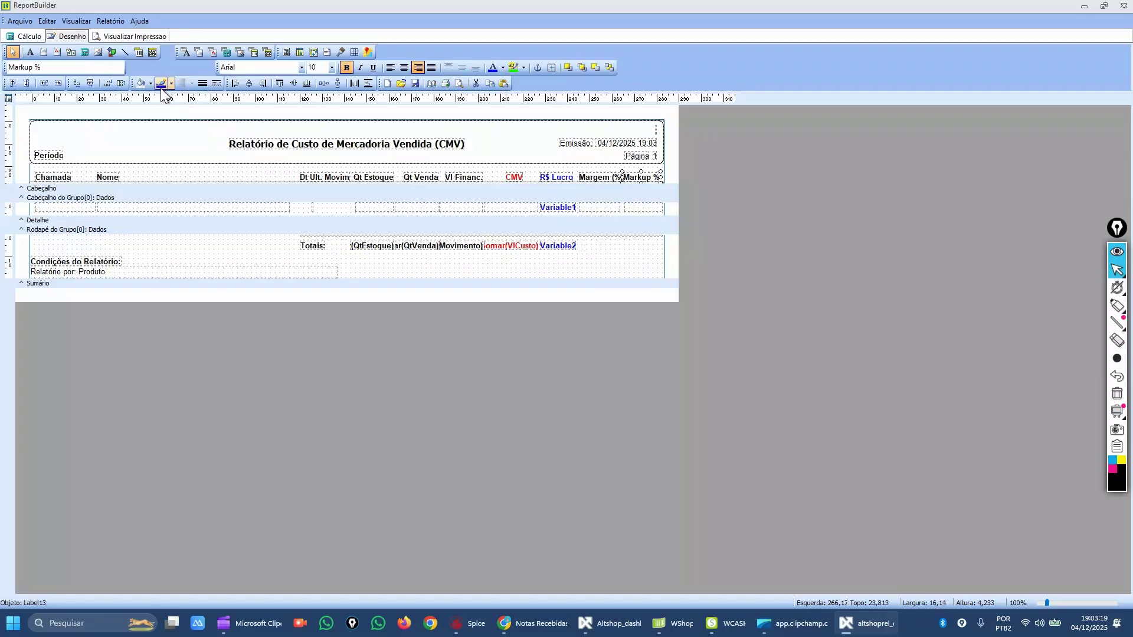
pyautogui.click(627, 208)
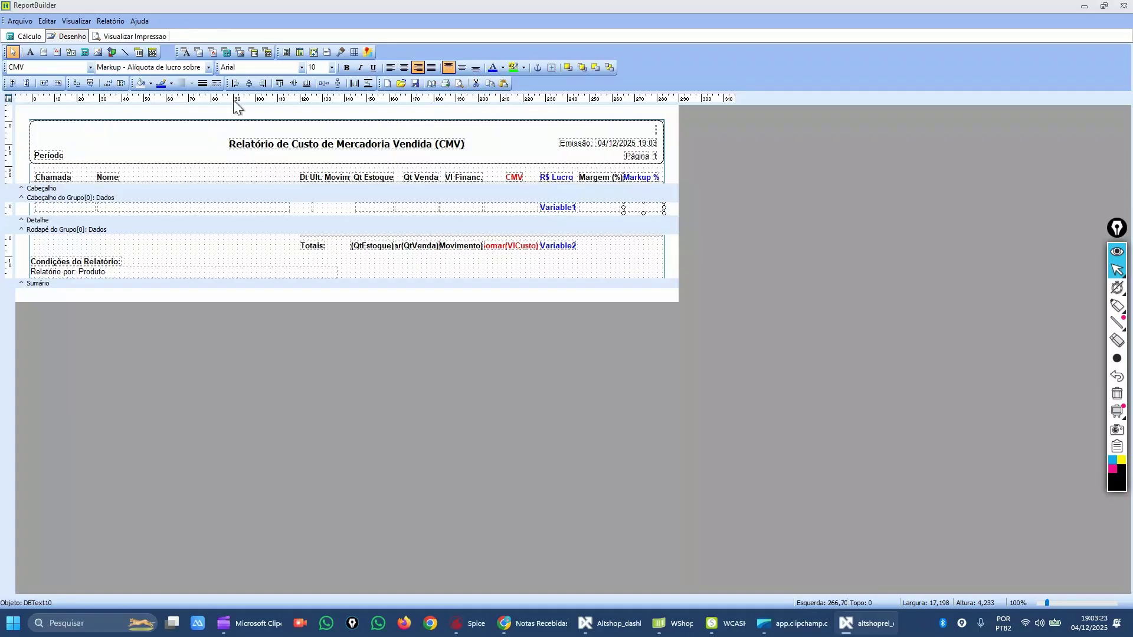
# Save the report layout, close the layout designer and save the CMV model
pyautogui.click(21, 21)
pyautogui.click(65, 72)
pyautogui.click(1123, 5)
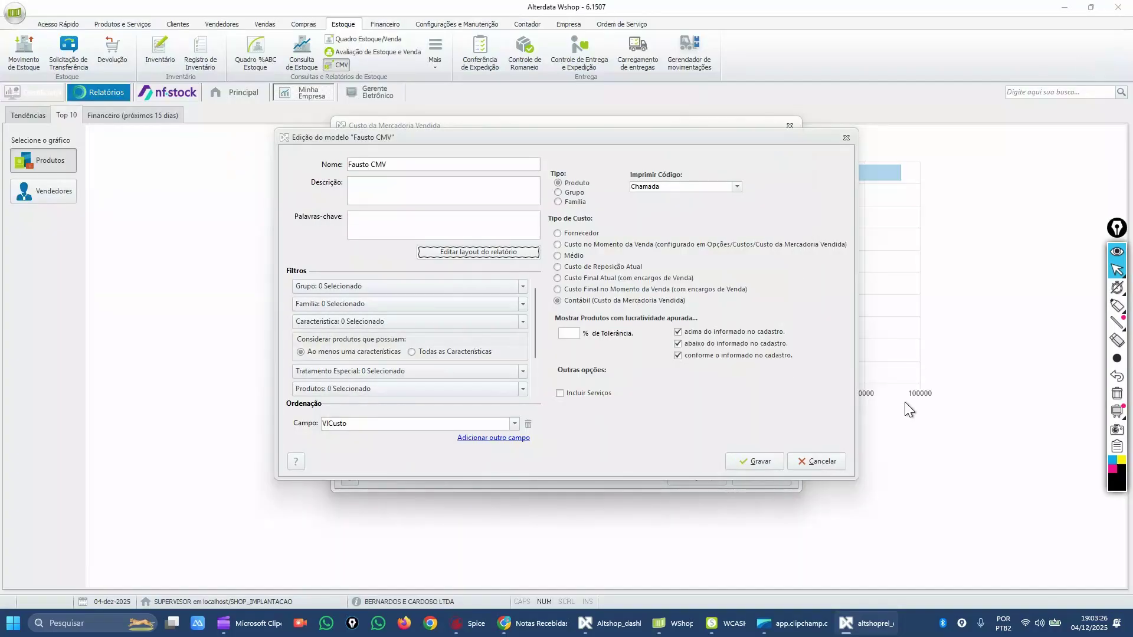
pyautogui.click(769, 458)
# Generate the CMV report again with the revised layout, check the Markup % column and close the preview
pyautogui.click(709, 479)
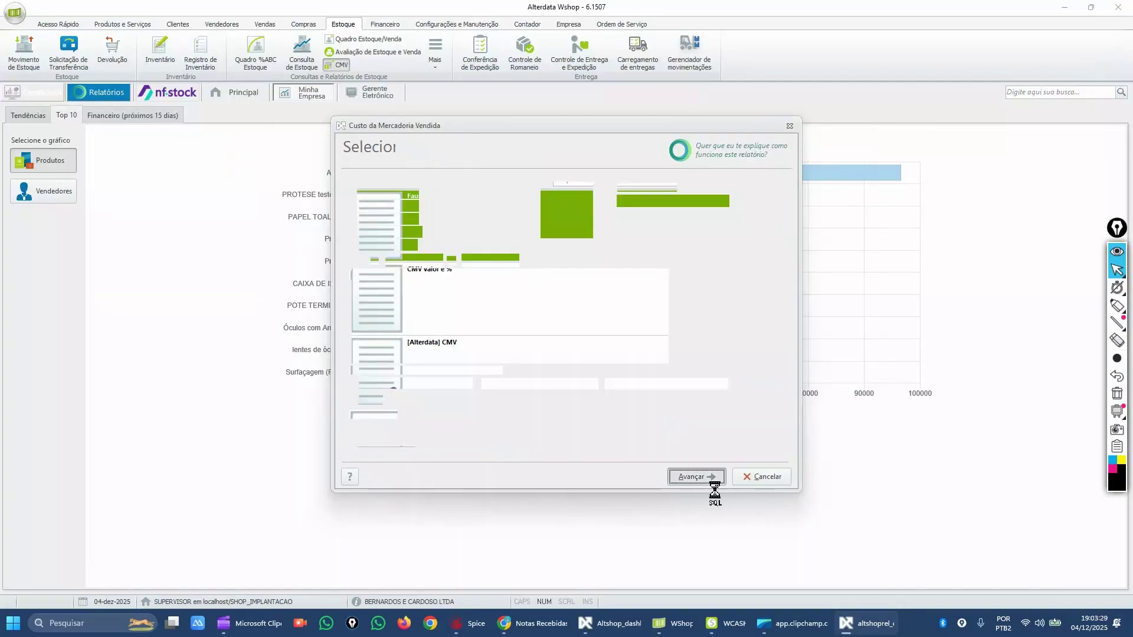
pyautogui.click(699, 476)
pyautogui.click(699, 476)
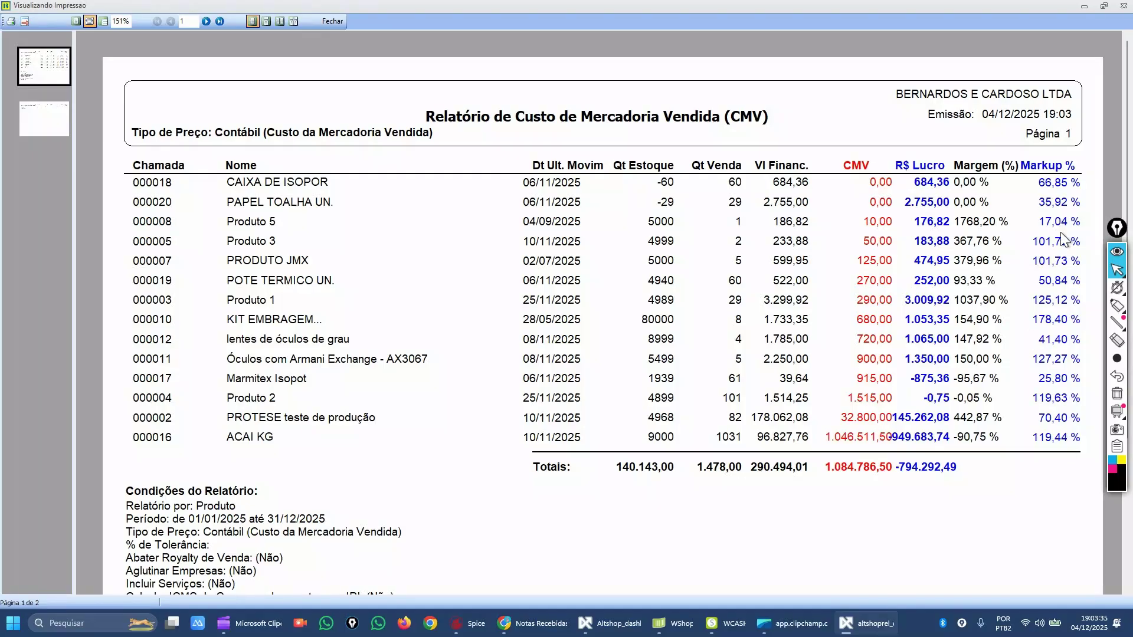
pyautogui.click(1124, 6)
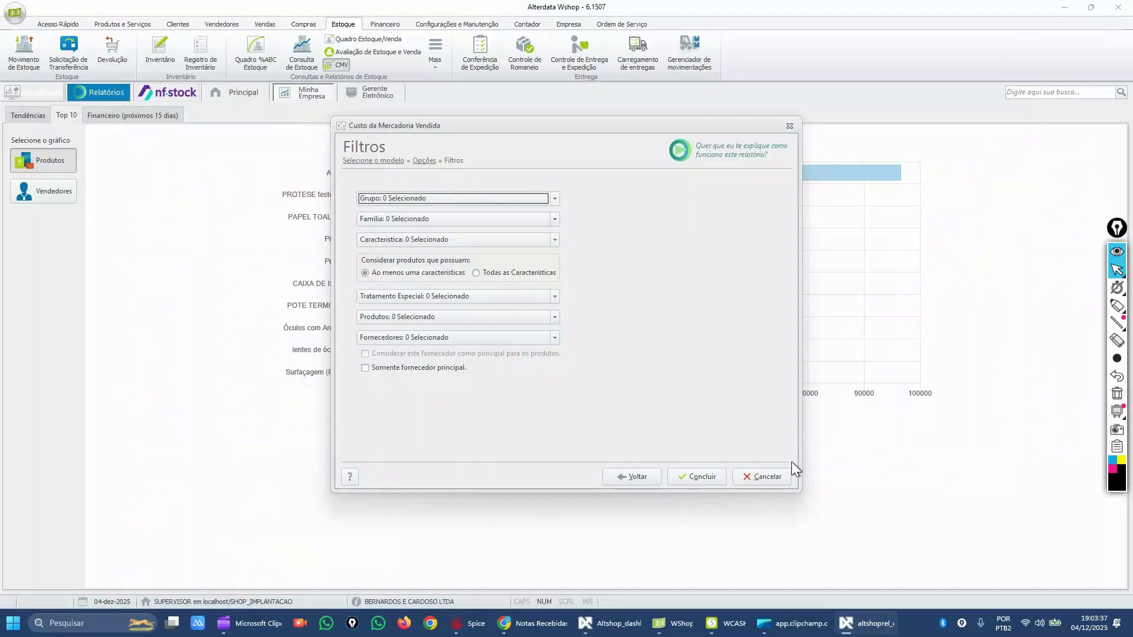
# Cancel the CMV report wizard and look through the client and financial commands
pyautogui.click(782, 476)
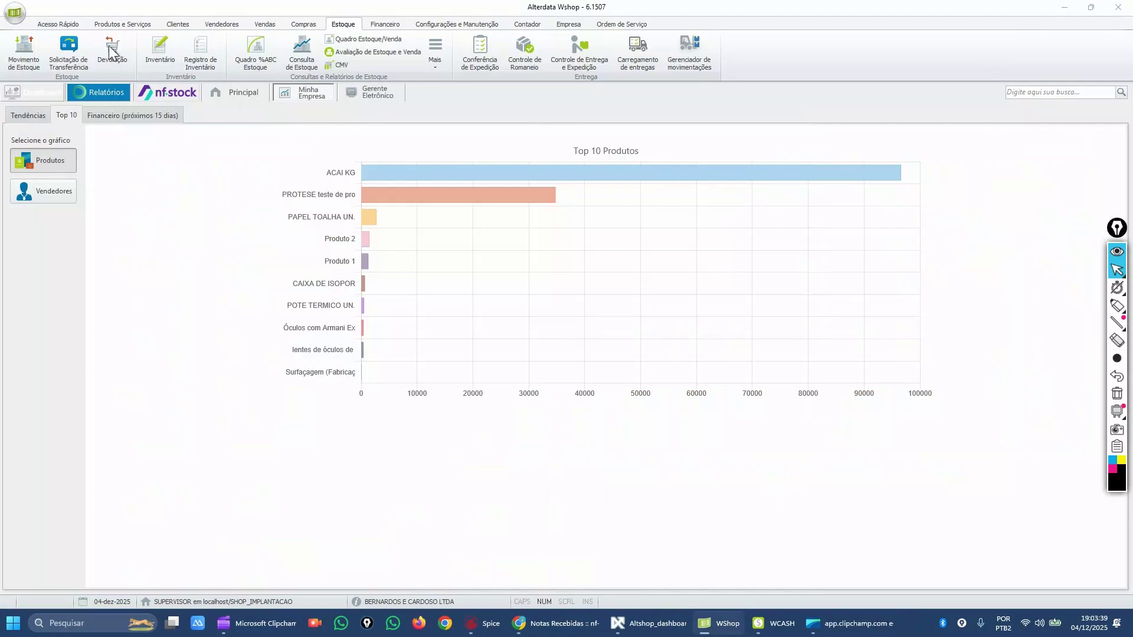
pyautogui.click(177, 24)
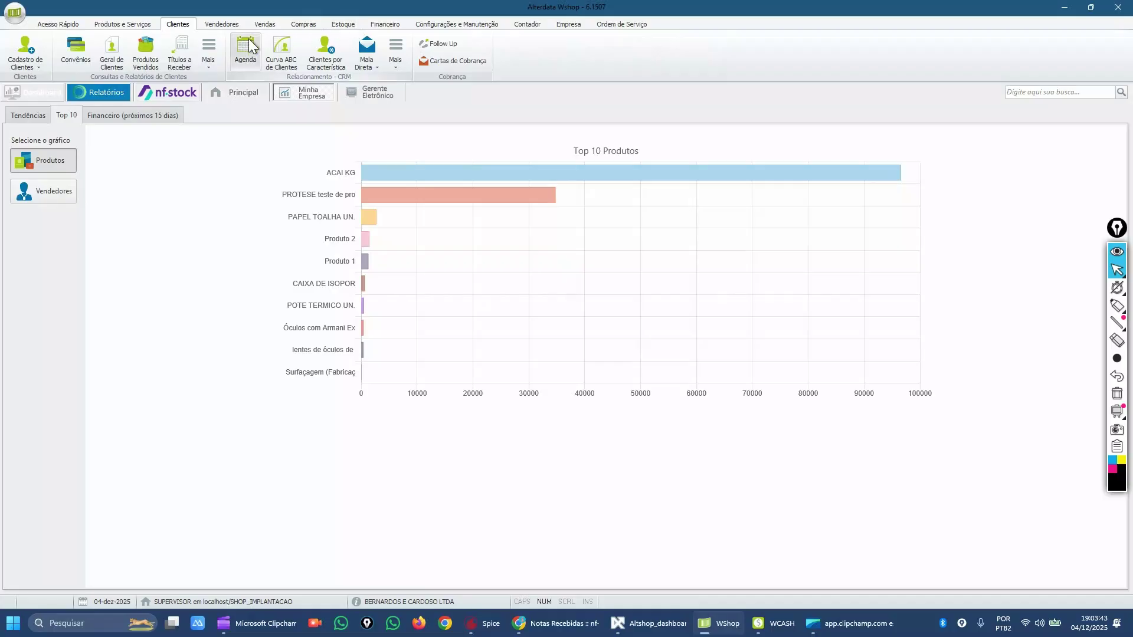
pyautogui.click(381, 23)
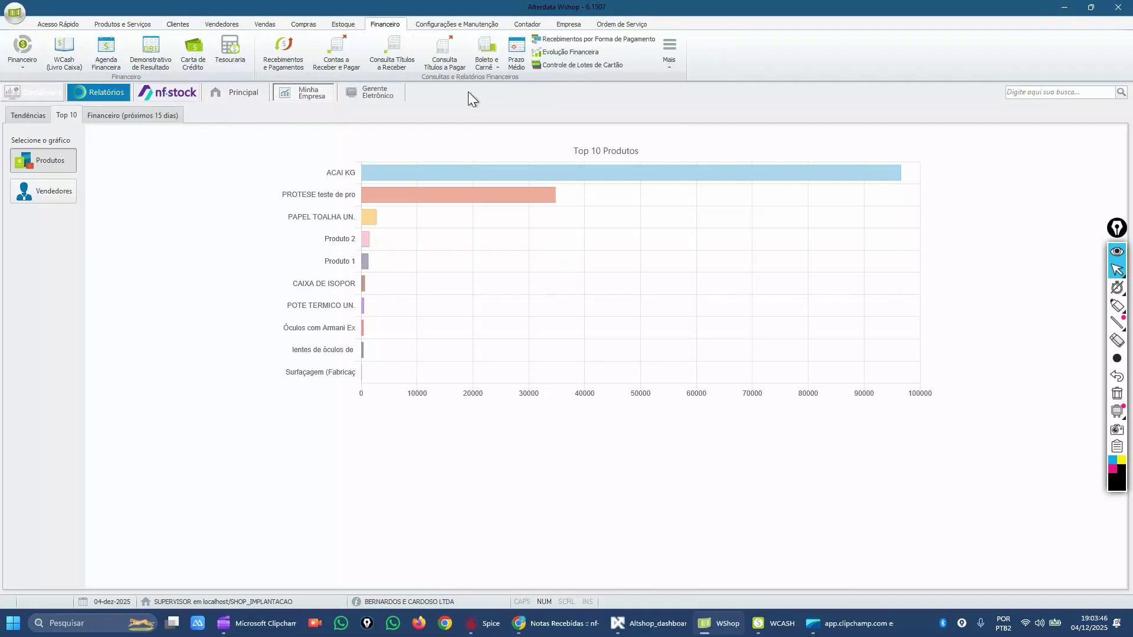
pyautogui.click(669, 59)
# Open the Evolução Financeira report options, review them and close them without processing
pyautogui.click(62, 20)
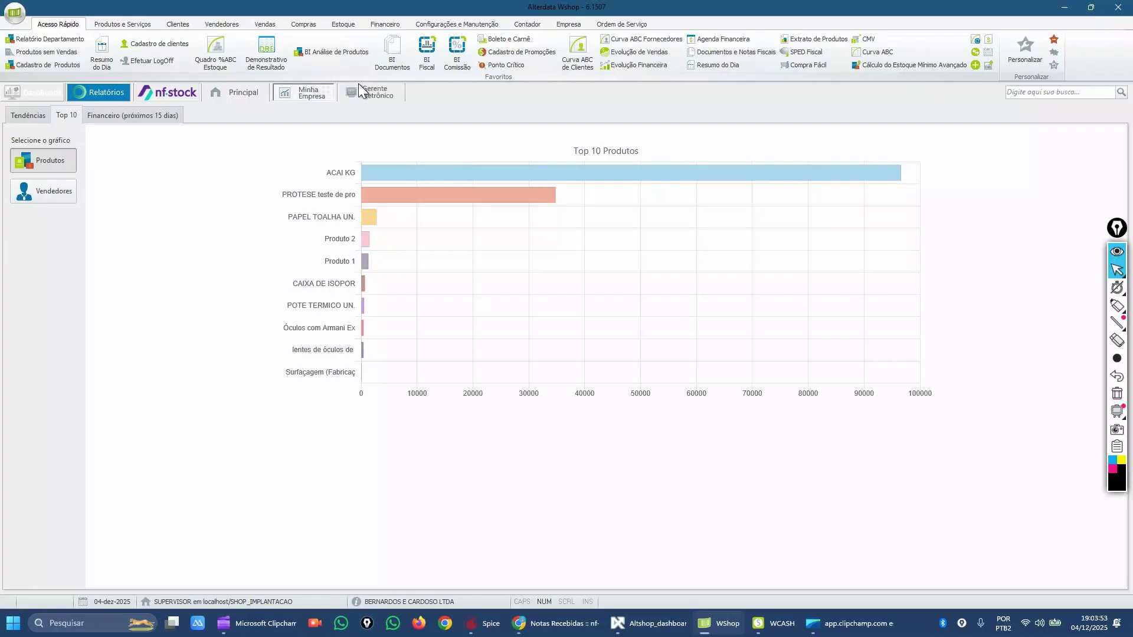
pyautogui.click(374, 21)
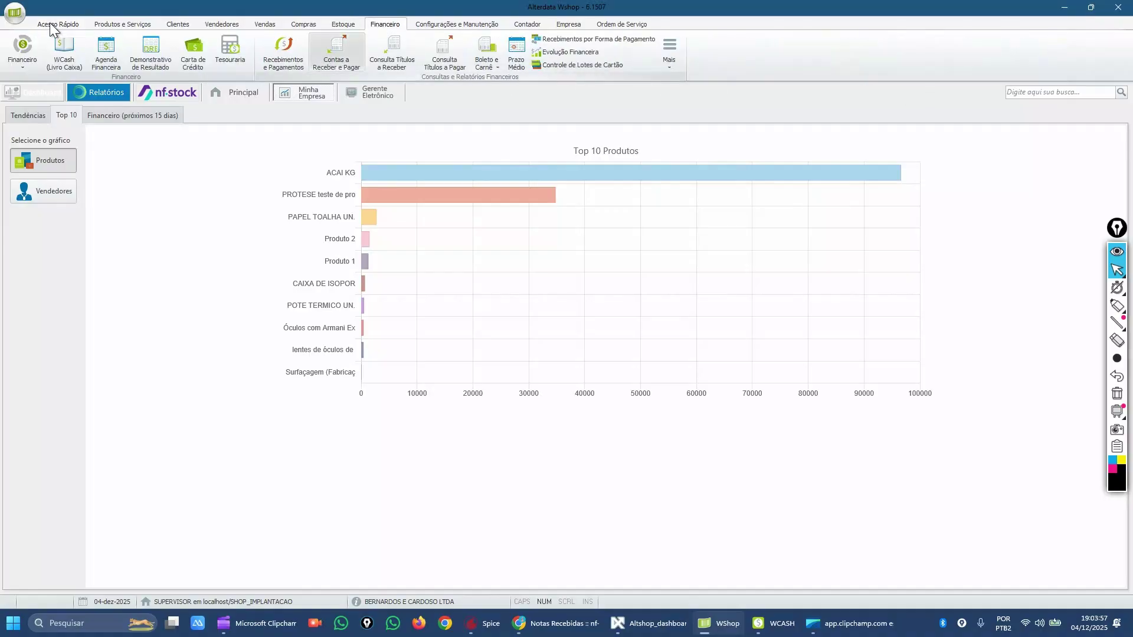
pyautogui.click(71, 23)
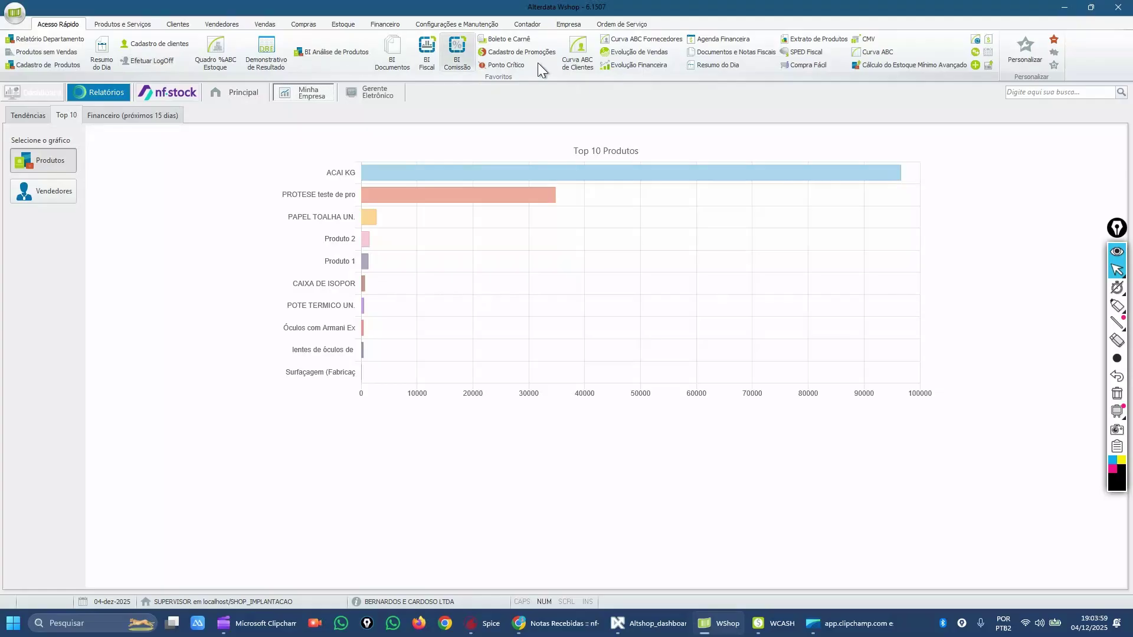
pyautogui.click(649, 65)
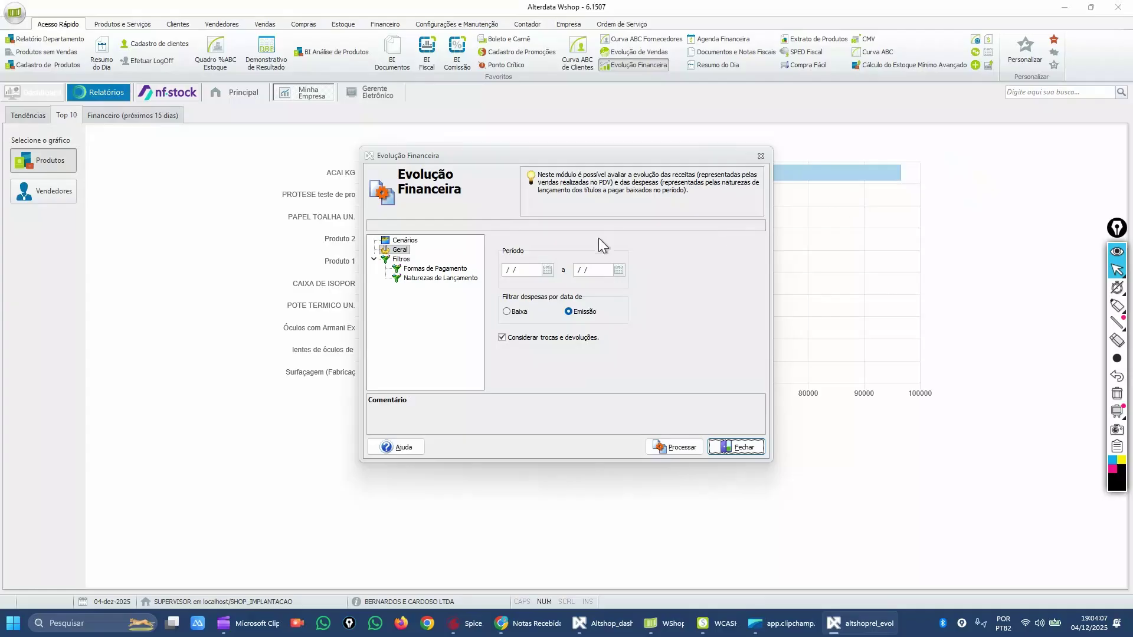
pyautogui.click(733, 447)
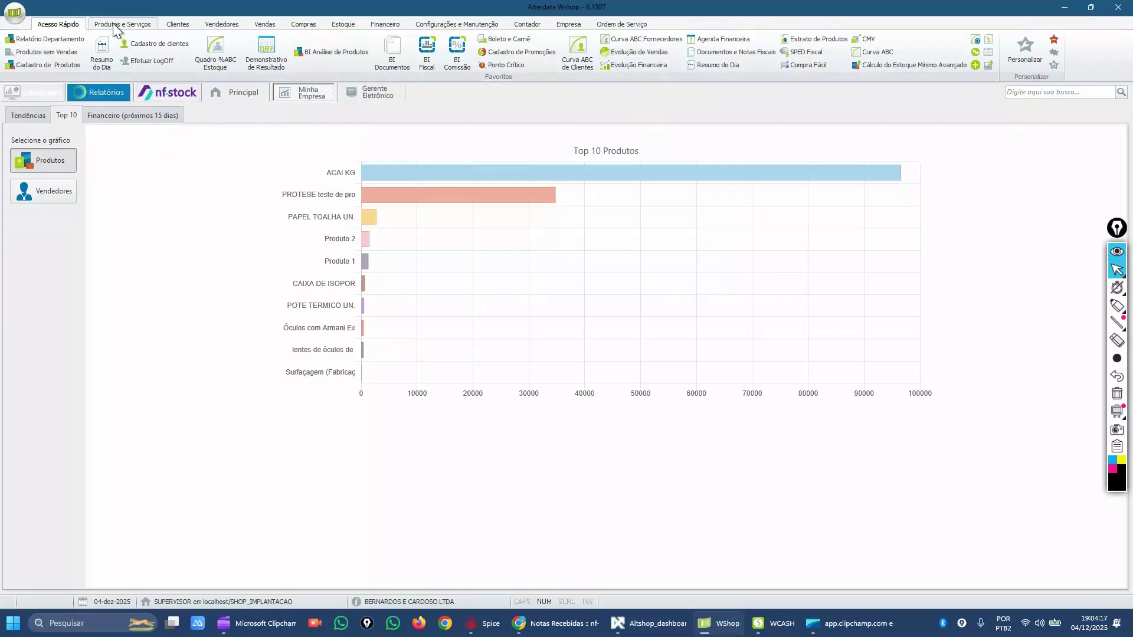
# Open Análise Financeira and process the Vendas/Recebimentos analysis with 11/2024 as the final reference month
pyautogui.click(386, 22)
pyautogui.click(674, 69)
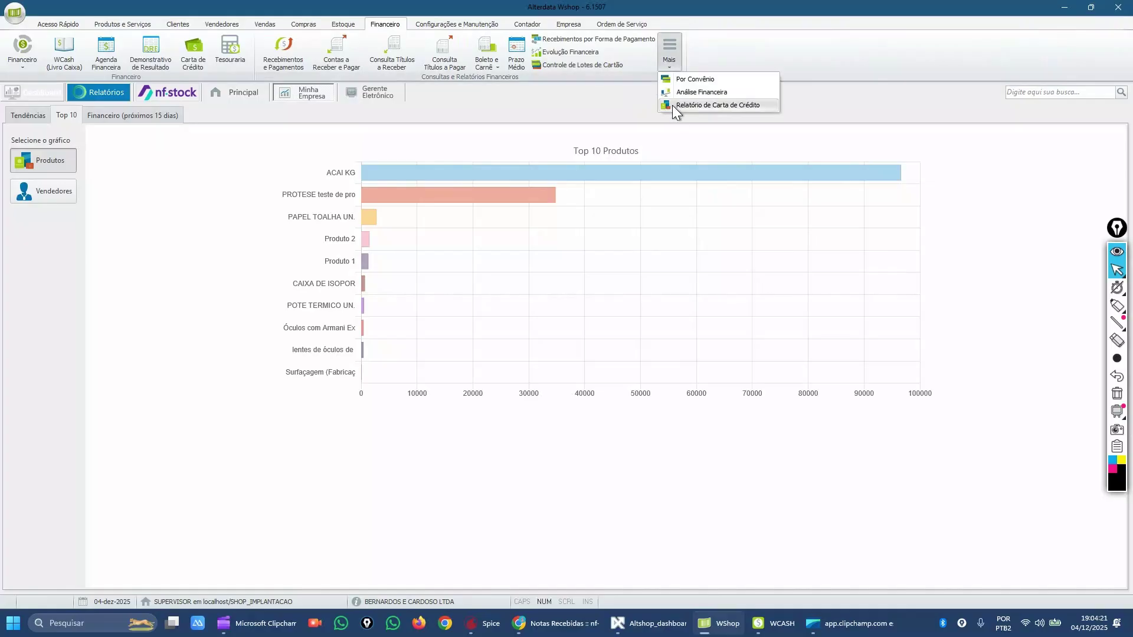
pyautogui.click(718, 93)
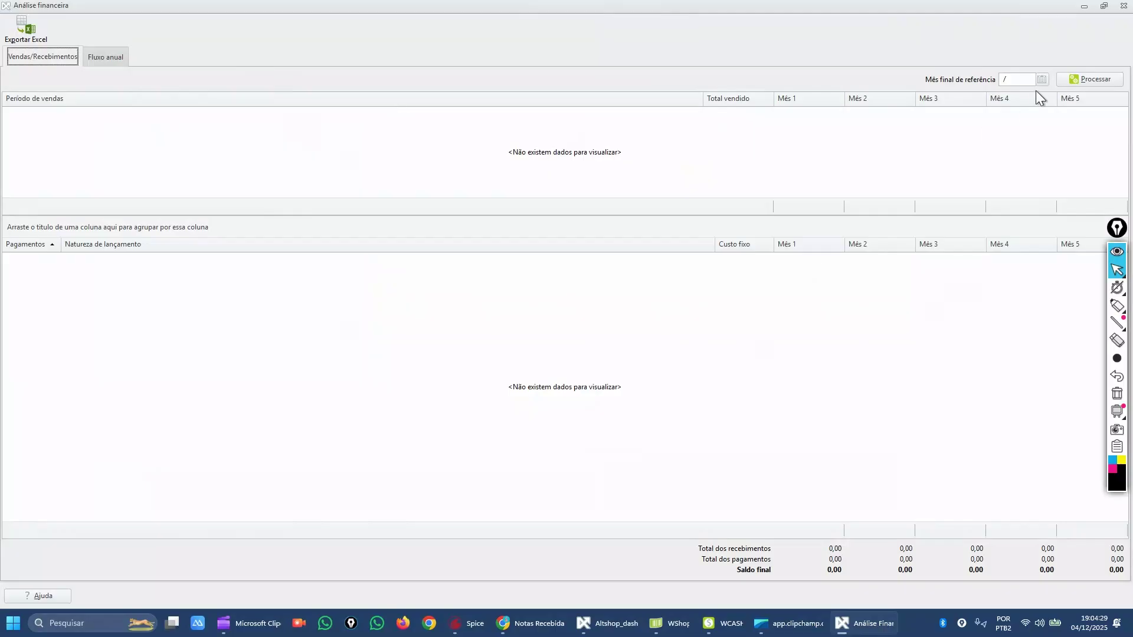
pyautogui.click(1024, 83)
pyautogui.write('112')
pyautogui.click(1096, 80)
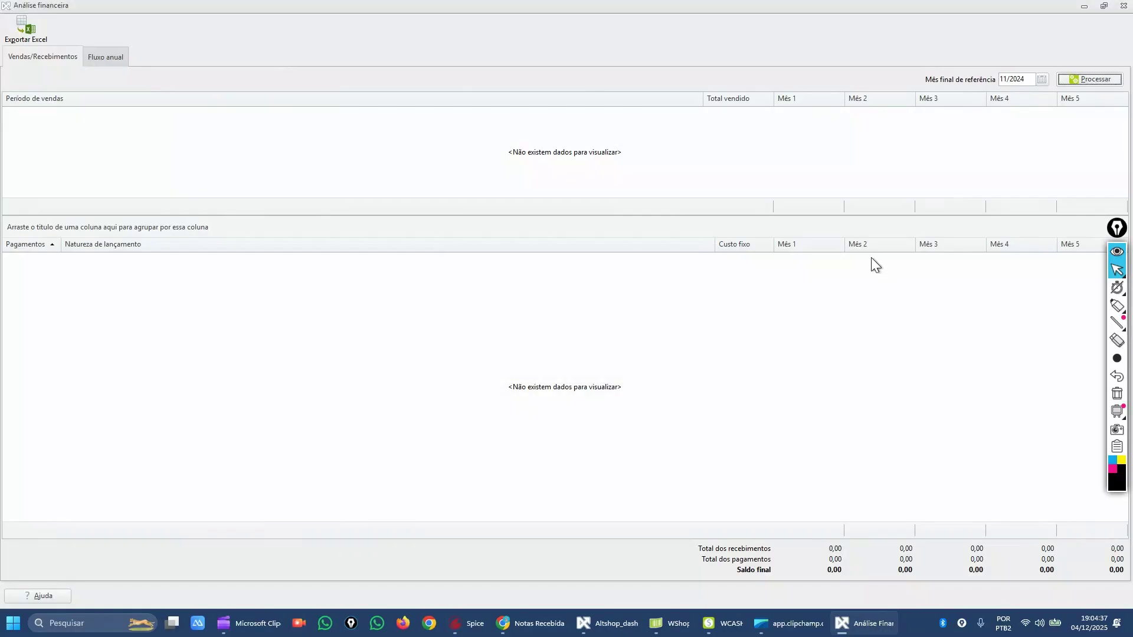
# Set the final reference month to 01/2025 and reprocess the Vendas/Recebimentos analysis
pyautogui.click(1033, 80)
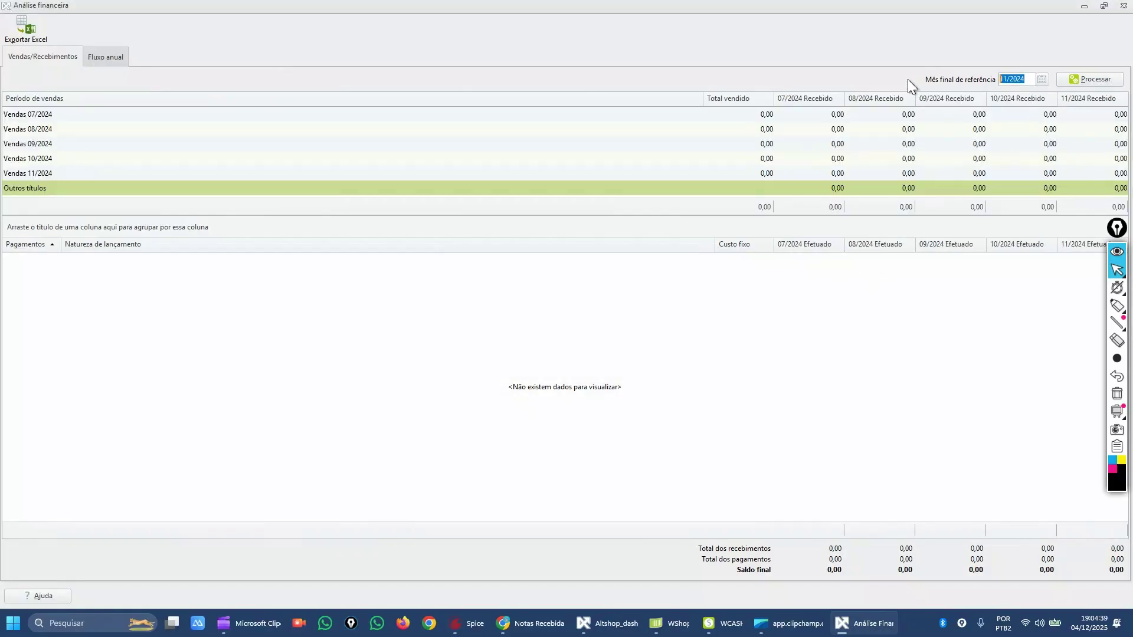
pyautogui.press('BackSpace')
pyautogui.write('012025')
pyautogui.click(1112, 80)
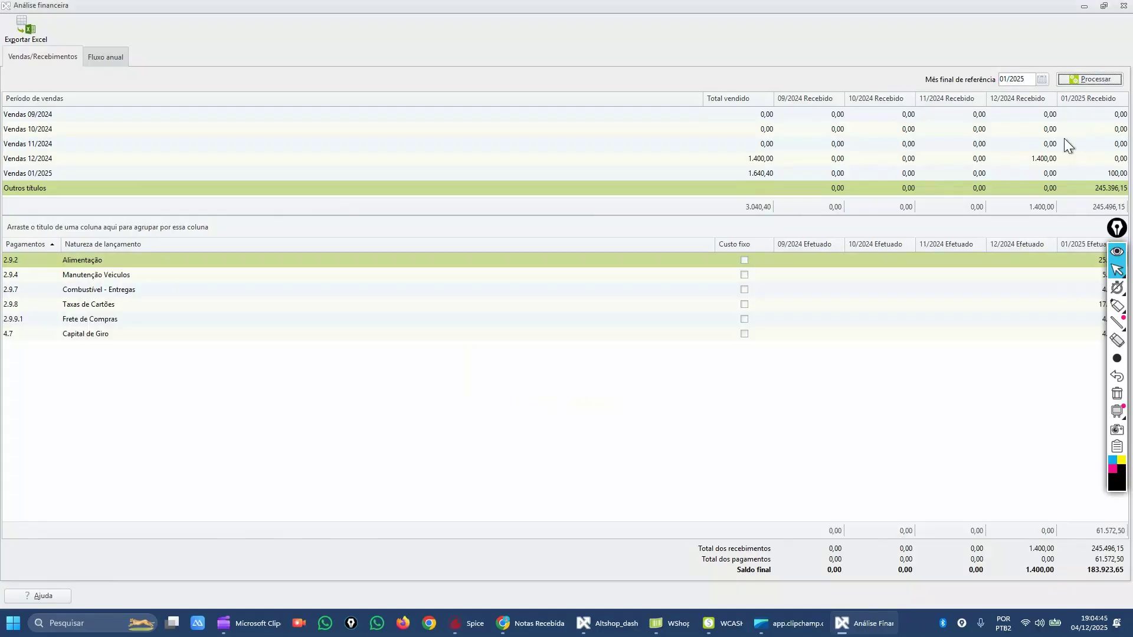
# Process the Vendas/Recebimentos analysis for final reference month 11/2025
pyautogui.click(1027, 79)
pyautogui.write('112025')
pyautogui.click(1078, 84)
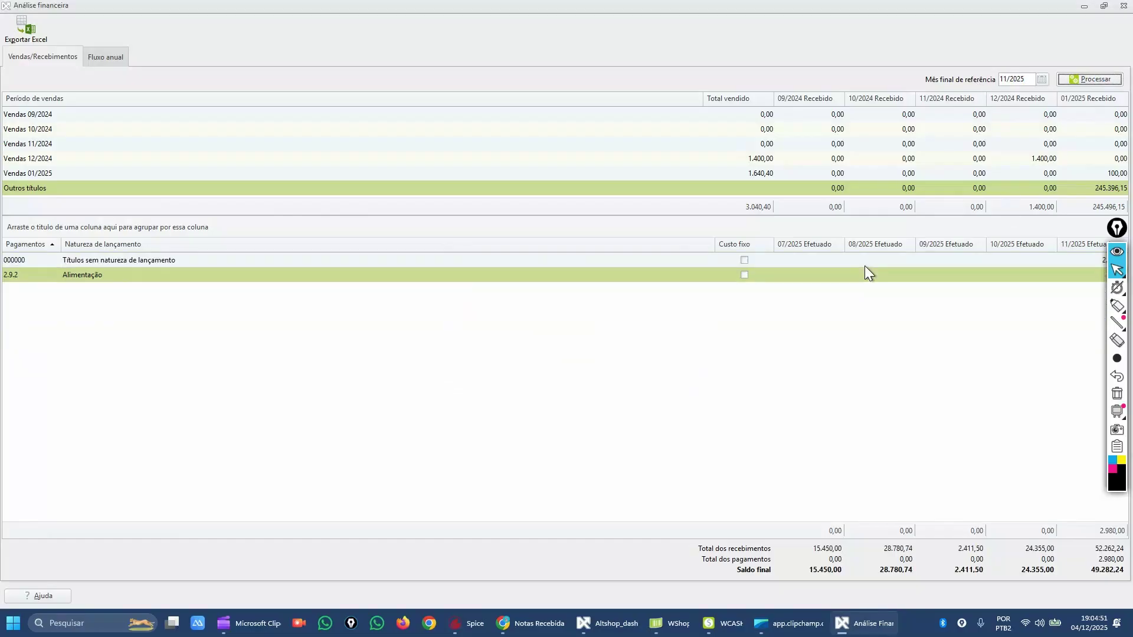
# Process the sales and receipts analysis again for 01/2025 and move the annotation toolbar off the last payments column
pyautogui.click(1024, 79)
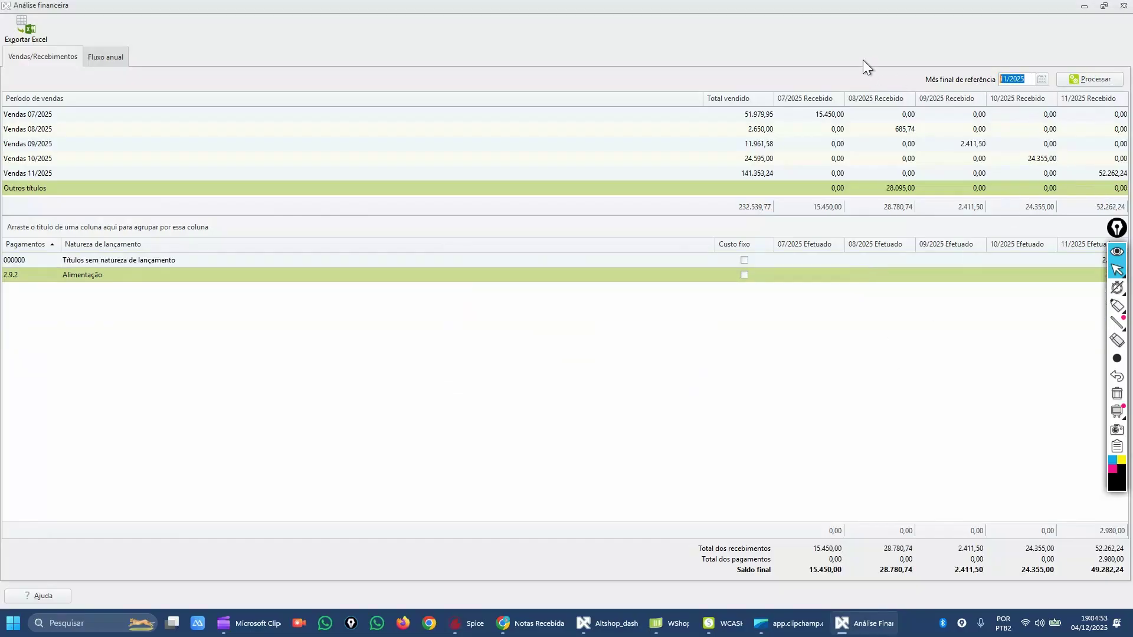
pyautogui.write('012025')
pyautogui.click(1106, 79)
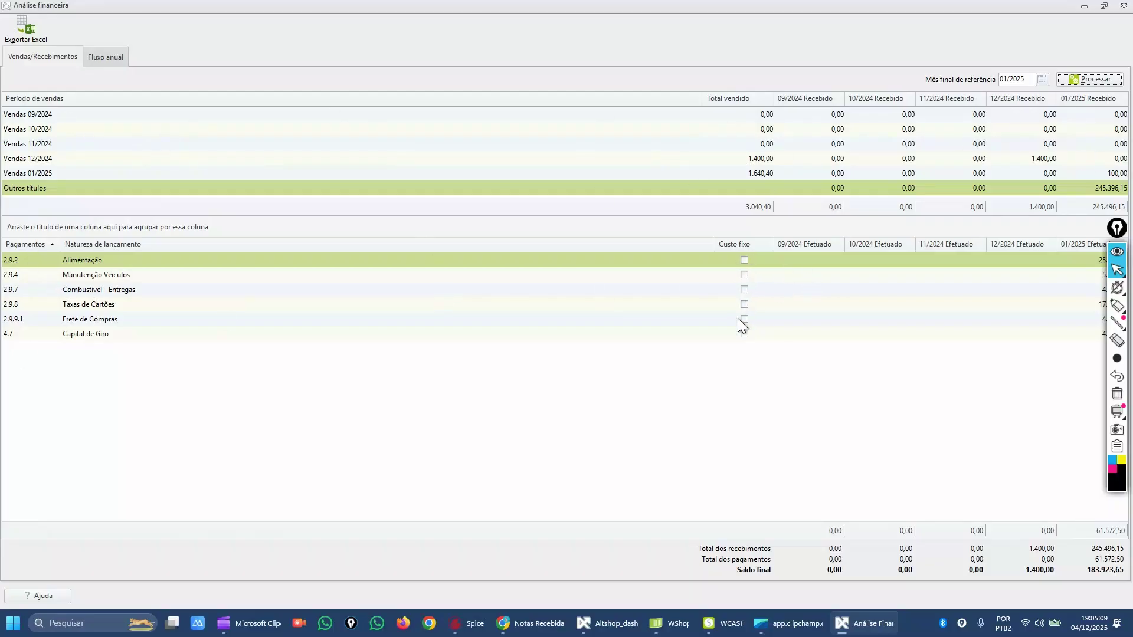
pyautogui.moveTo(1118, 232)
pyautogui.mouseDown()
pyautogui.moveTo(107, 360)
pyautogui.moveTo(58, 382)
pyautogui.mouseUp()
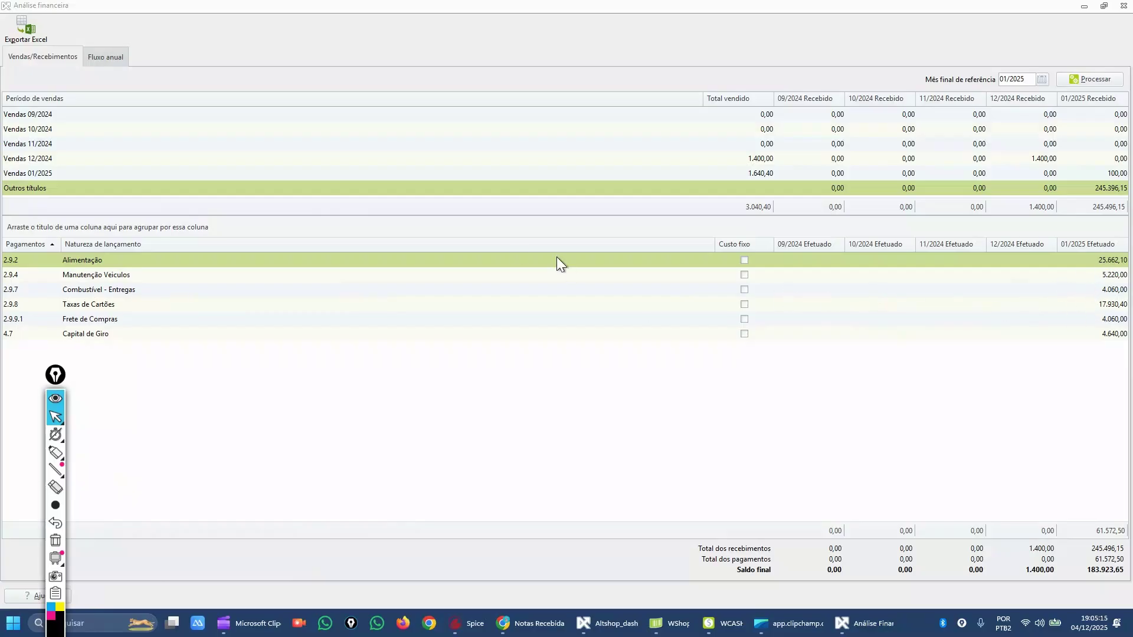
# Process the Fluxo anual with an initial balance of 50000,00 and 01/2025 as the final reference month
pyautogui.click(109, 61)
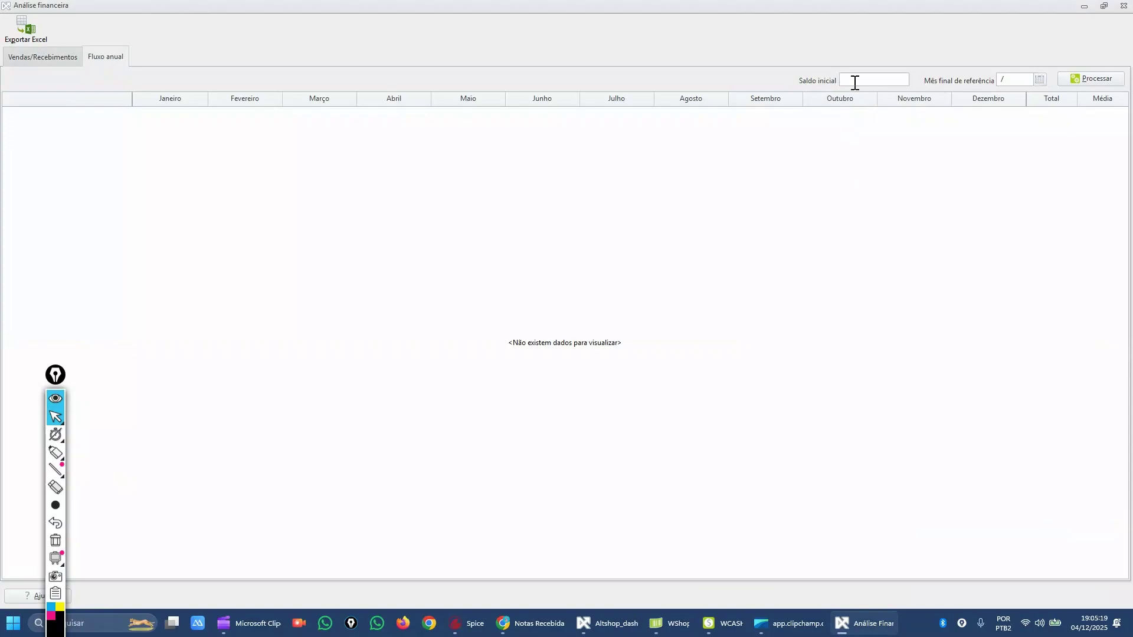
pyautogui.click(855, 83)
pyautogui.write('50000')
pyautogui.press('Tab')
pyautogui.write('01/0120')
pyautogui.press('BackSpace')
pyautogui.press('BackSpace')
pyautogui.press('BackSpace')
pyautogui.press('BackSpace')
pyautogui.write('2025')
pyautogui.click(1092, 79)
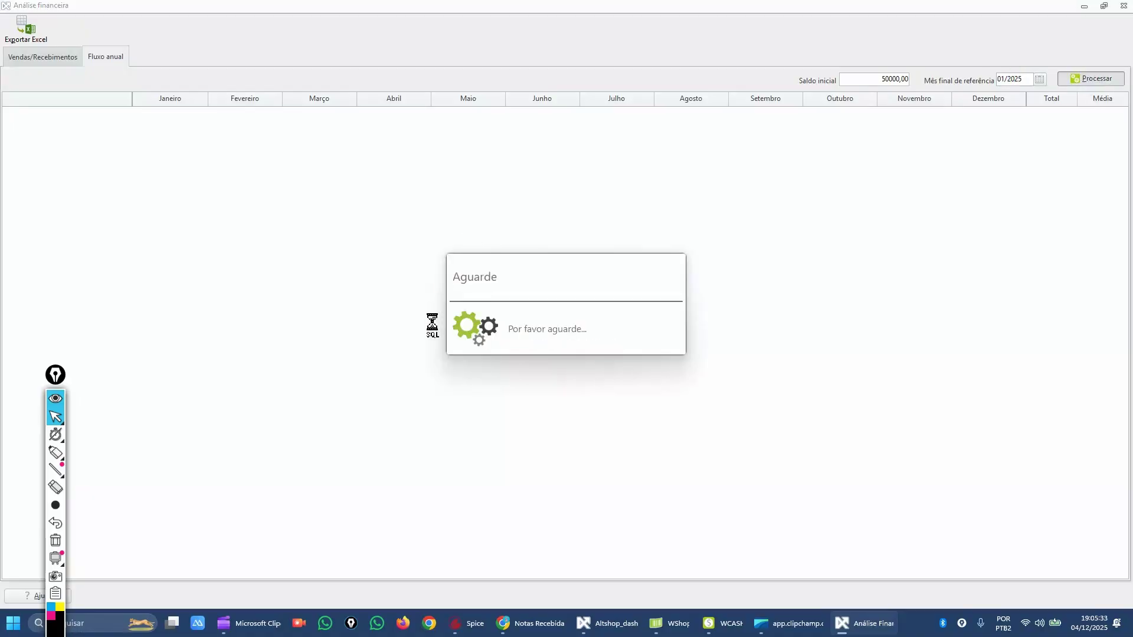
# Move the annotation toolbar clear of the row labels, underline the Recebimentos heading and outline the monthly receipts and the payments section with the pen
pyautogui.moveTo(60, 385)
pyautogui.mouseDown()
pyautogui.moveTo(34, 418)
pyautogui.moveTo(879, 417)
pyautogui.moveTo(1093, 398)
pyautogui.moveTo(1084, 383)
pyautogui.mouseUp()
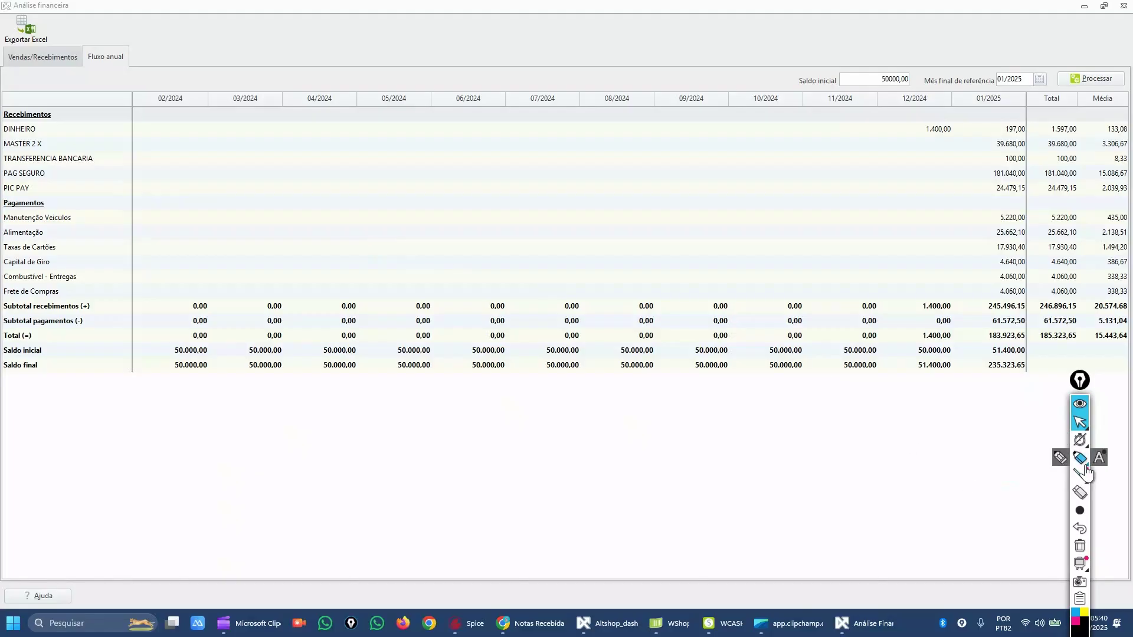
pyautogui.click(1081, 461)
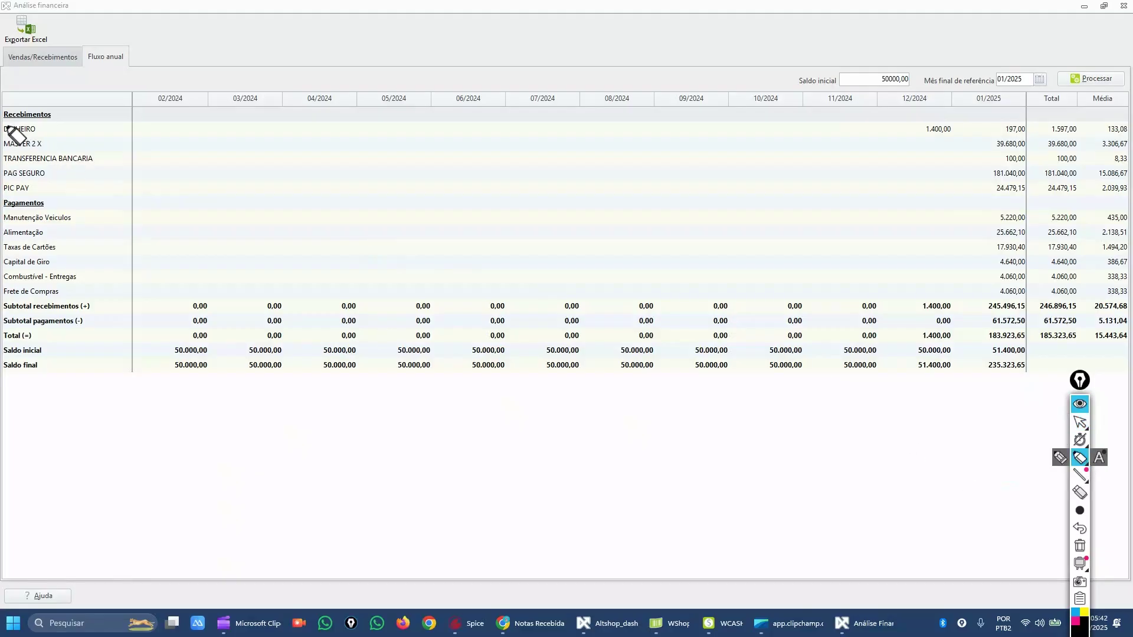
pyautogui.moveTo(2, 122); pyautogui.dragTo(86, 125)
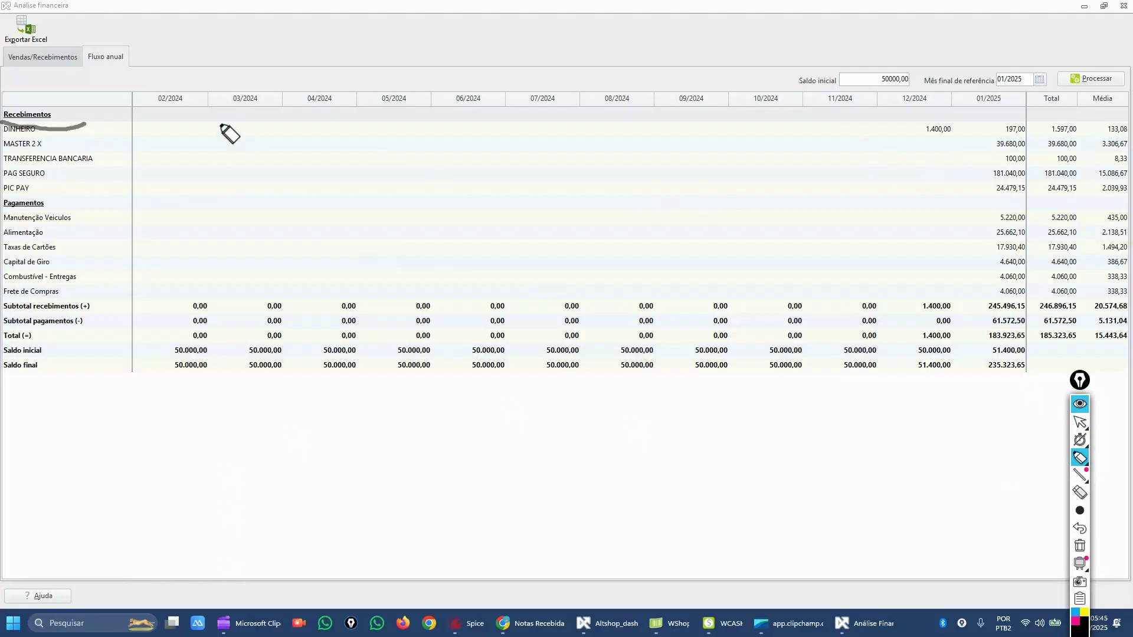
pyautogui.moveTo(186, 131)
pyautogui.mouseDown()
pyautogui.moveTo(957, 123)
pyautogui.moveTo(978, 167)
pyautogui.moveTo(590, 219)
pyautogui.moveTo(155, 169)
pyautogui.moveTo(252, 137)
pyautogui.mouseUp()
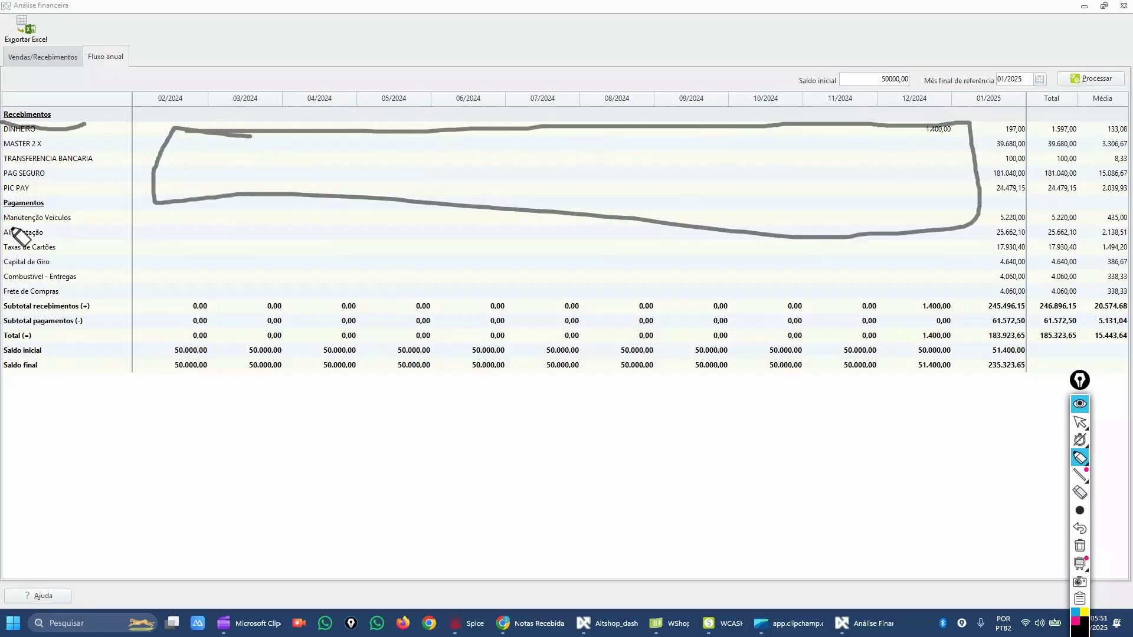
pyautogui.moveTo(7, 212)
pyautogui.mouseDown()
pyautogui.moveTo(1037, 225)
pyautogui.moveTo(1010, 394)
pyautogui.moveTo(1, 392)
pyautogui.mouseUp()
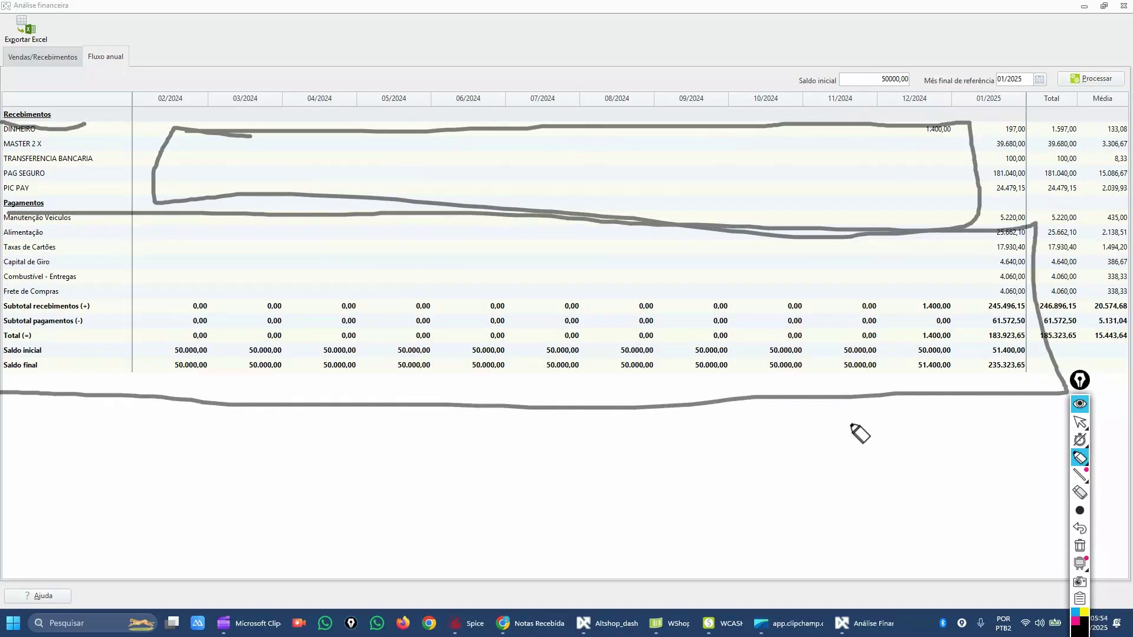
# Erase the outlines around receipts and payments, and underline the 02/2024 and 01/2025 final balances in light blue
pyautogui.click(1080, 493)
pyautogui.moveTo(154, 201)
pyautogui.mouseDown()
pyautogui.moveTo(114, 238)
pyautogui.moveTo(714, 185)
pyautogui.mouseUp()
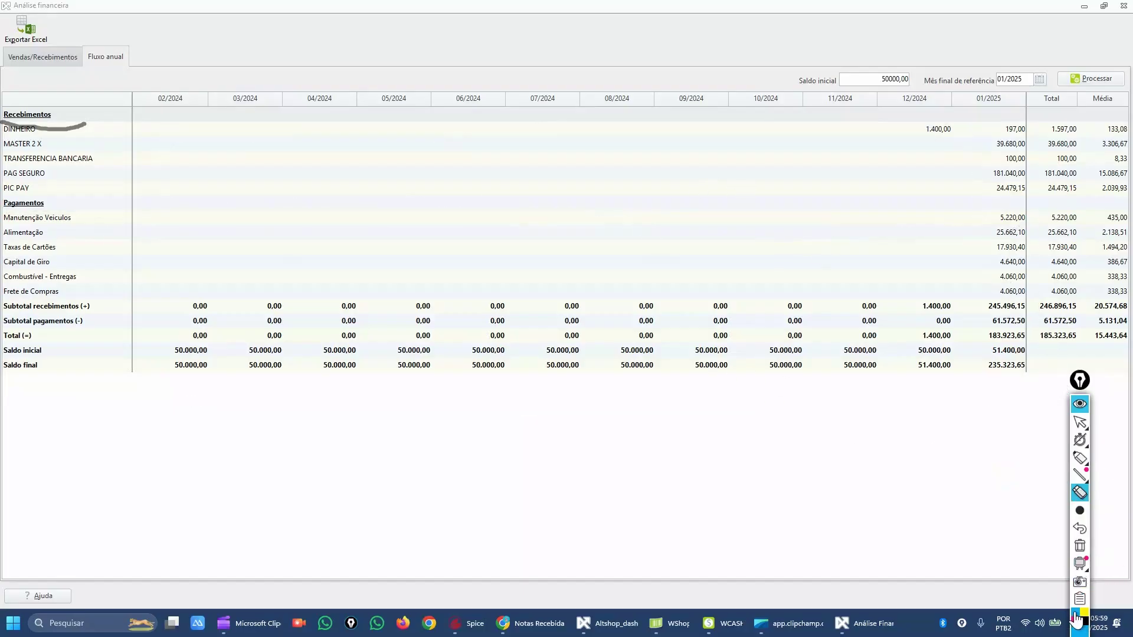
pyautogui.click(1080, 458)
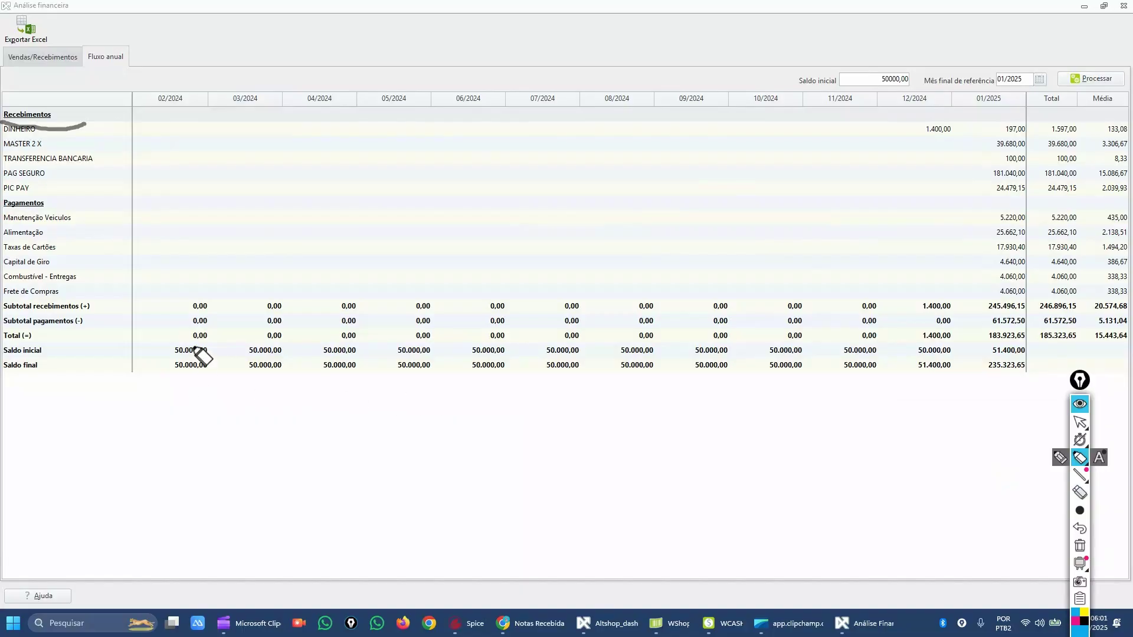
pyautogui.click(155, 382)
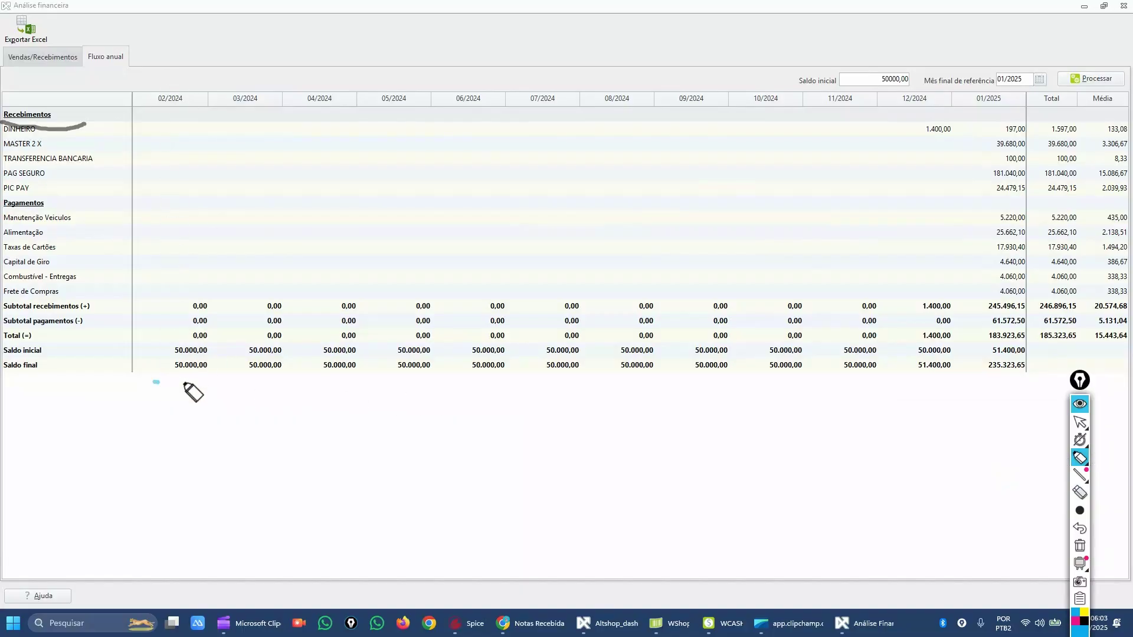
pyautogui.moveTo(180, 382); pyautogui.dragTo(206, 379)
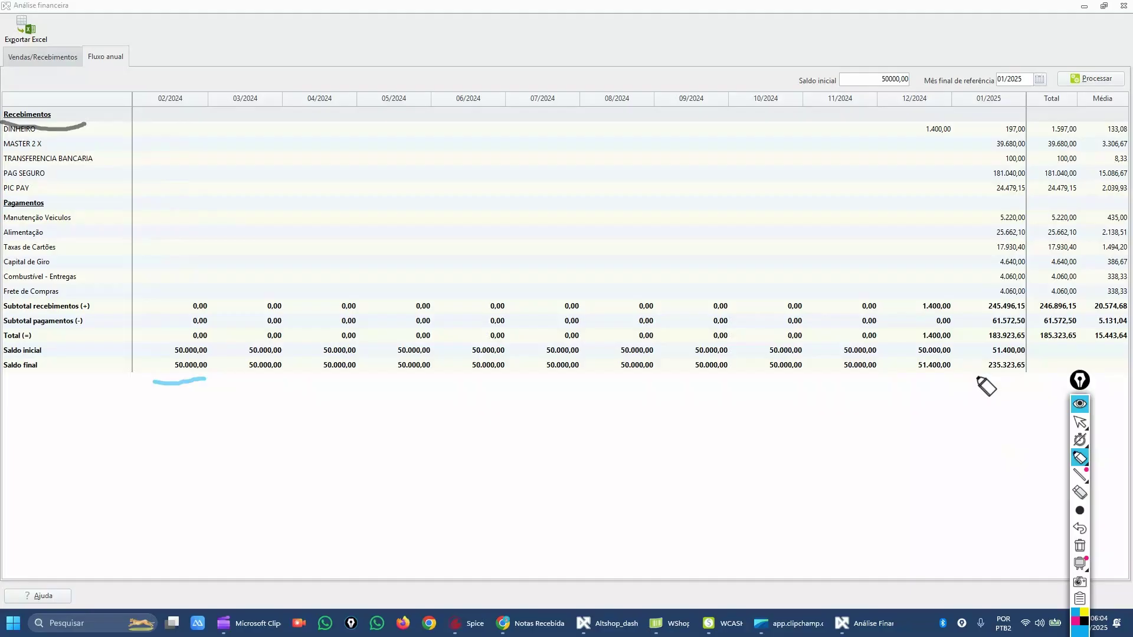
pyautogui.moveTo(975, 380); pyautogui.dragTo(1028, 380)
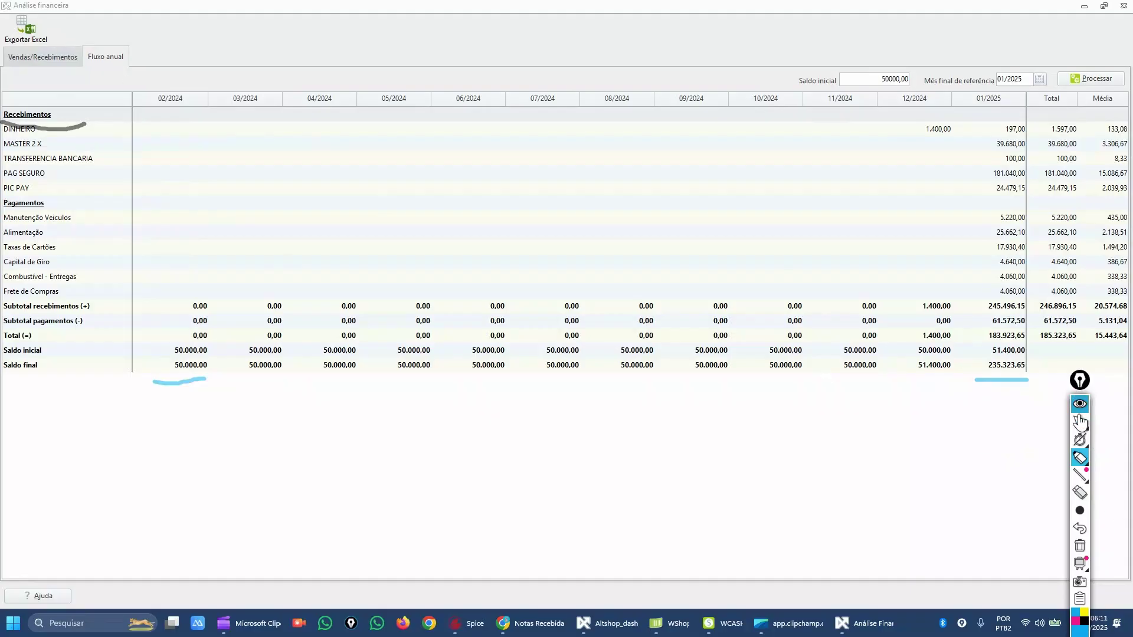
# Erase the light blue underlines beneath the 02/2024 and 01/2025 final balances
pyautogui.click(1080, 421)
pyautogui.click(1086, 493)
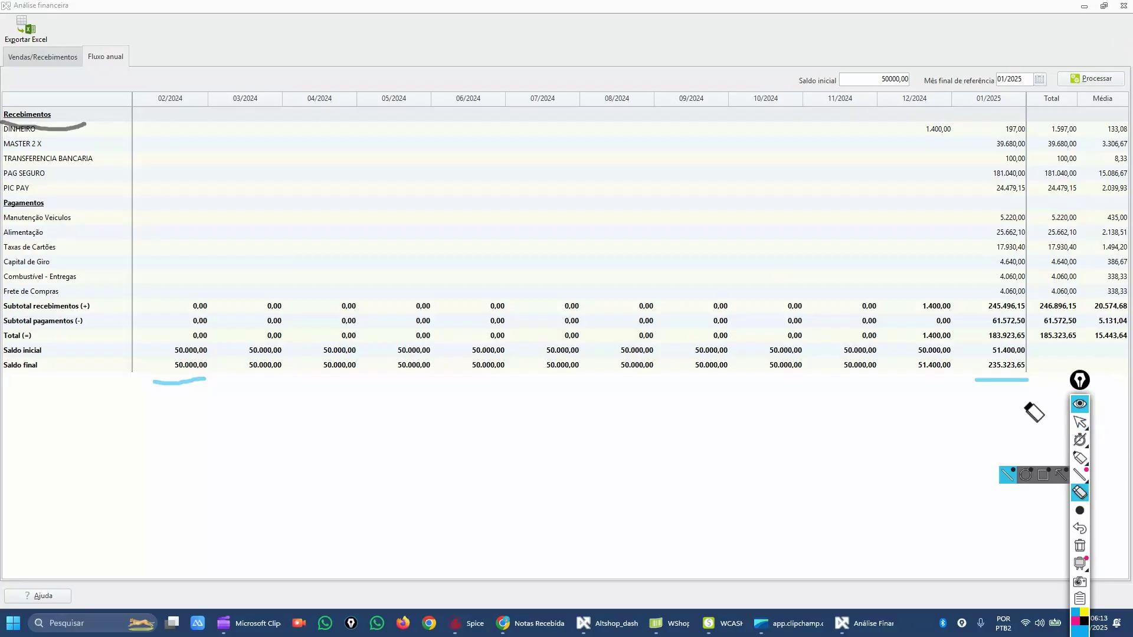
pyautogui.click(1002, 381)
pyautogui.click(176, 383)
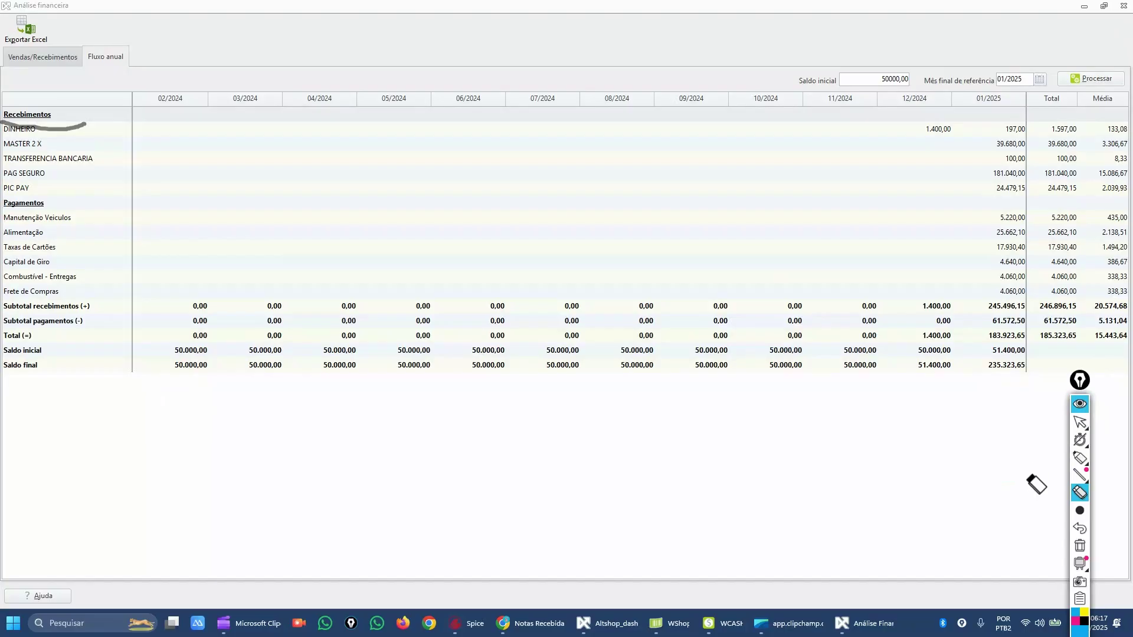
# Close Análise Financeira, move the annotation toolbar aside and switch to the WCASH cash book
pyautogui.click(1080, 422)
pyautogui.click(1121, 7)
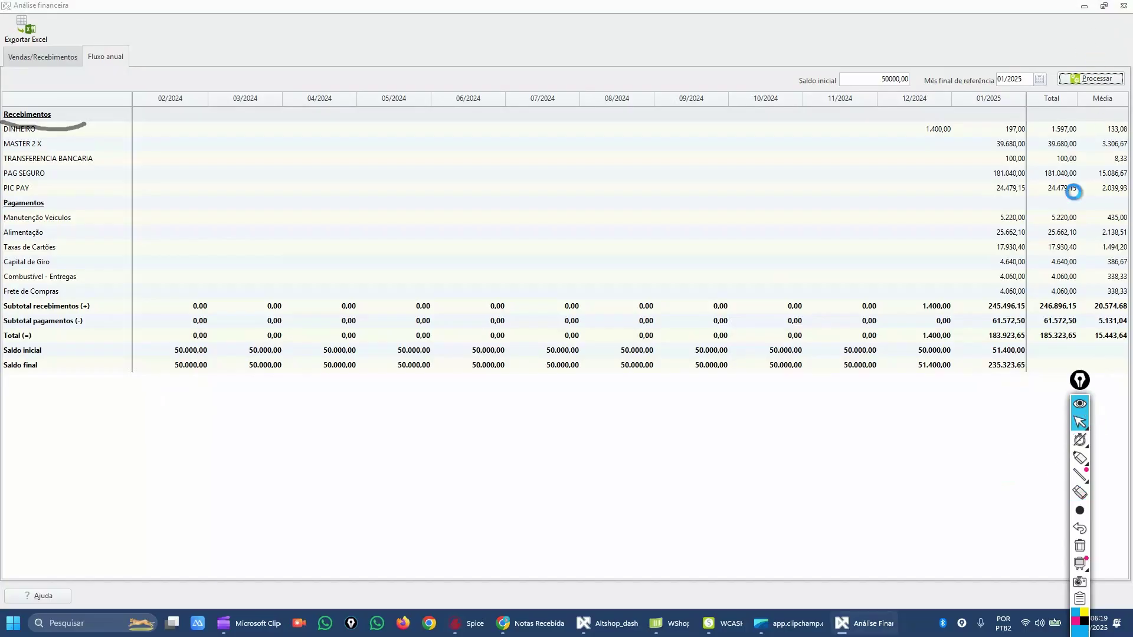
pyautogui.click(600, 327)
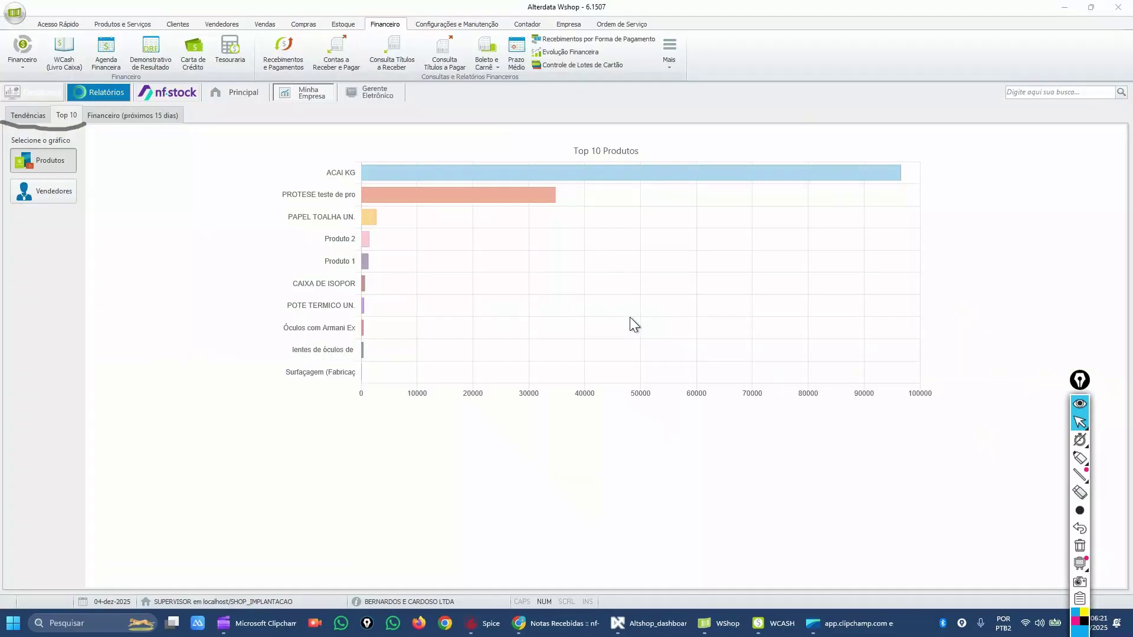
pyautogui.moveTo(1080, 384); pyautogui.dragTo(1113, 317)
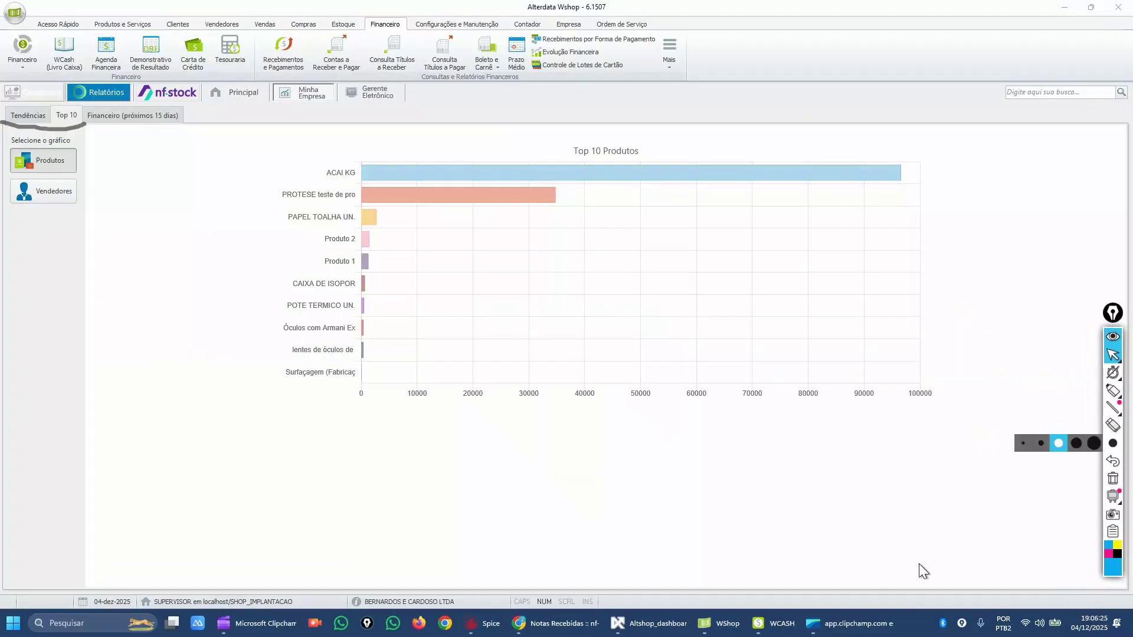
pyautogui.click(767, 624)
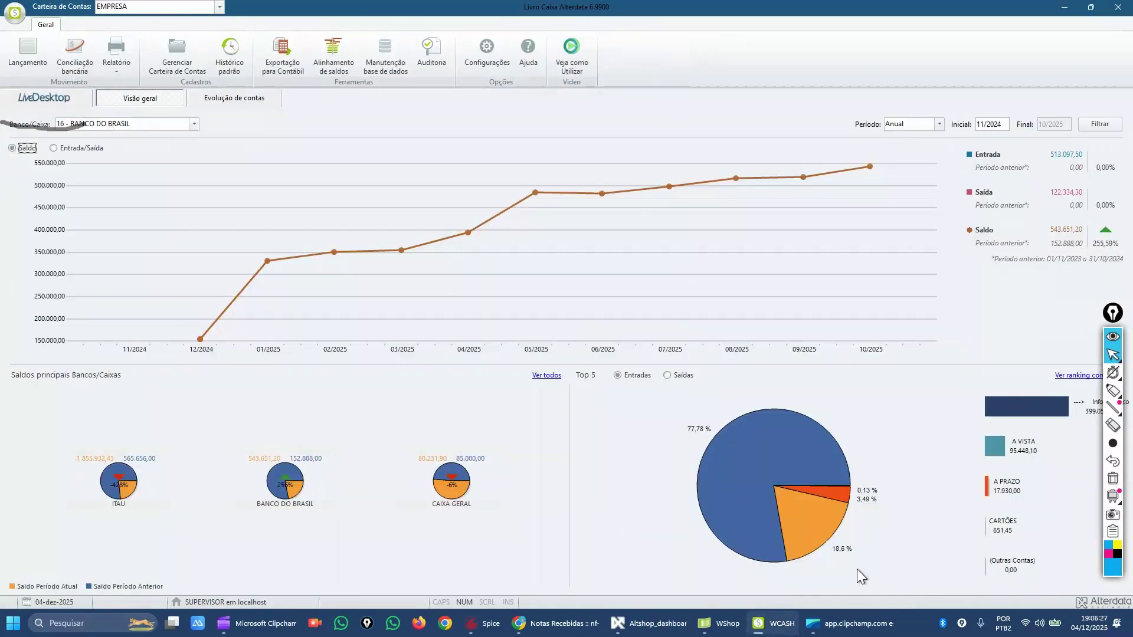
# Erase the pen stroke across the Banco/Caixa label and return the annotation tool to the pointer
pyautogui.click(1110, 443)
pyautogui.click(1114, 425)
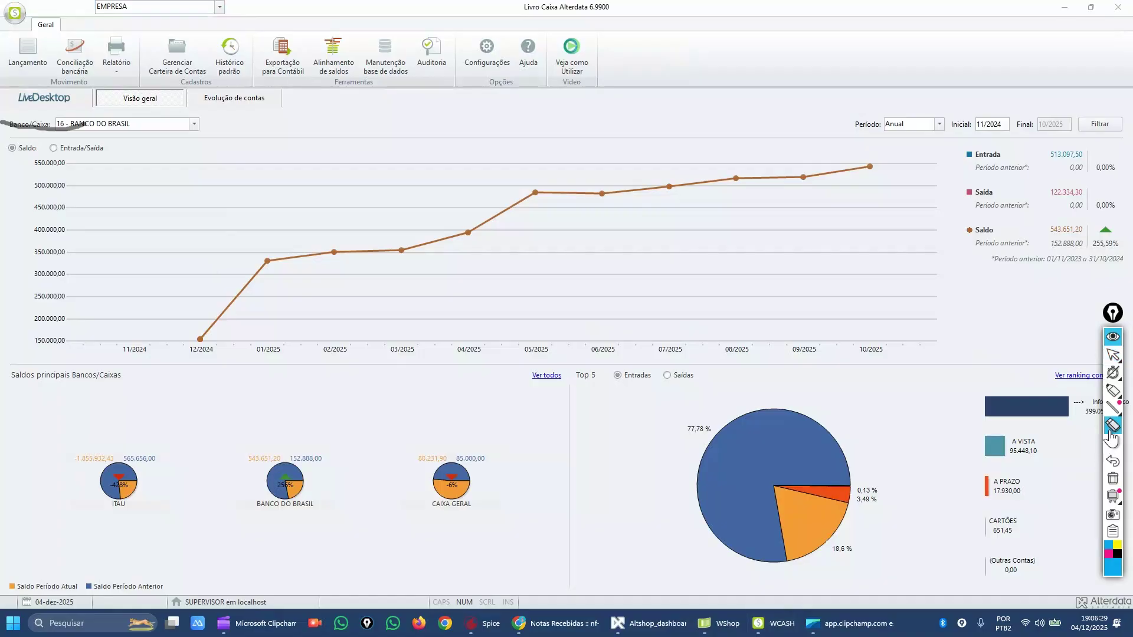
pyautogui.click(47, 127)
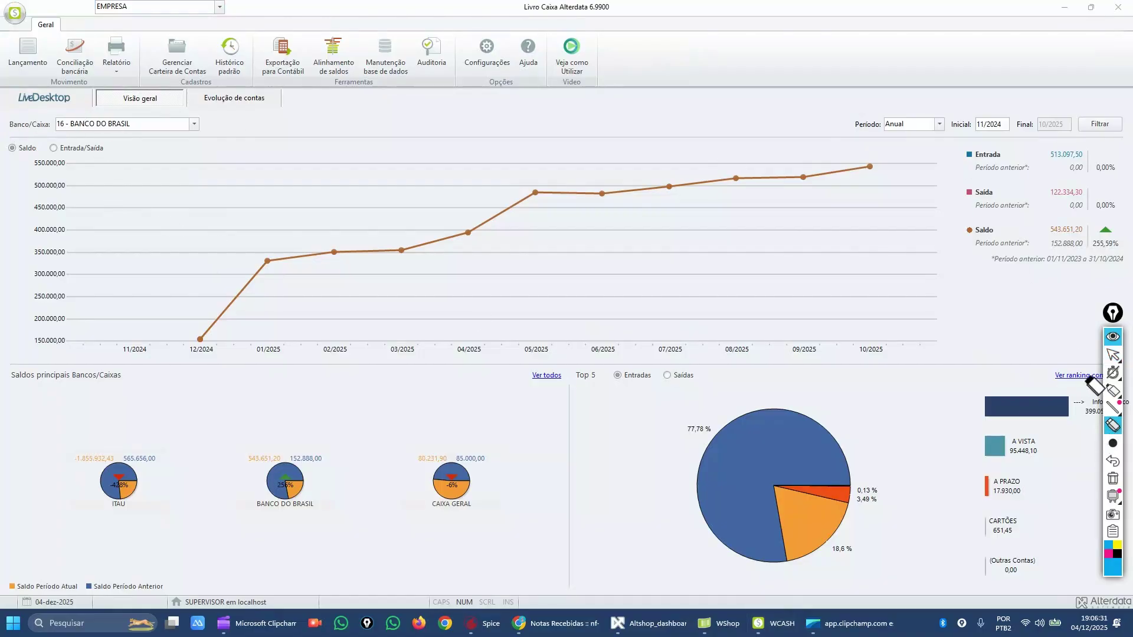
pyautogui.click(1113, 354)
pyautogui.click(1113, 354)
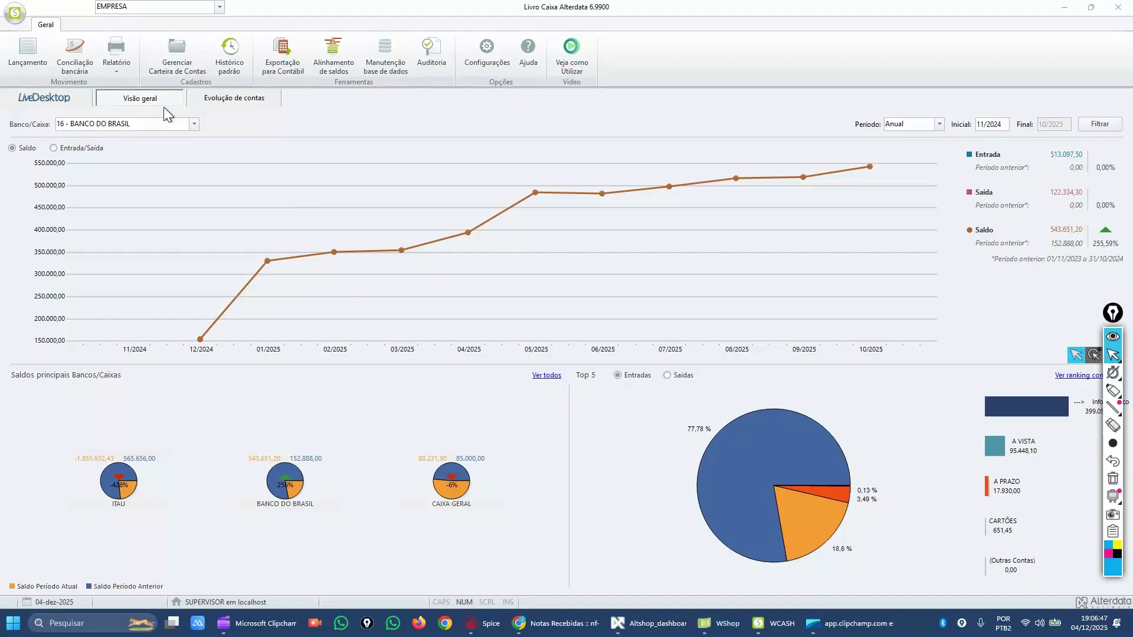
# Keep the overview period on Anual, and view the complete Top 5 entries ranking with the annotation toolbar moved off its link
pyautogui.click(938, 125)
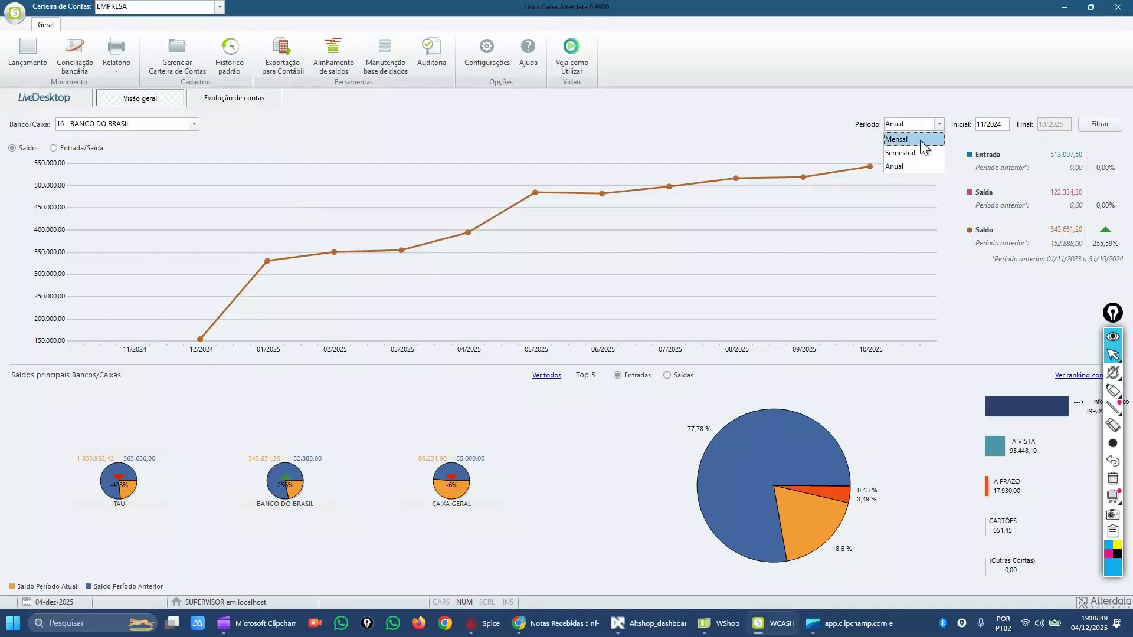
pyautogui.click(909, 167)
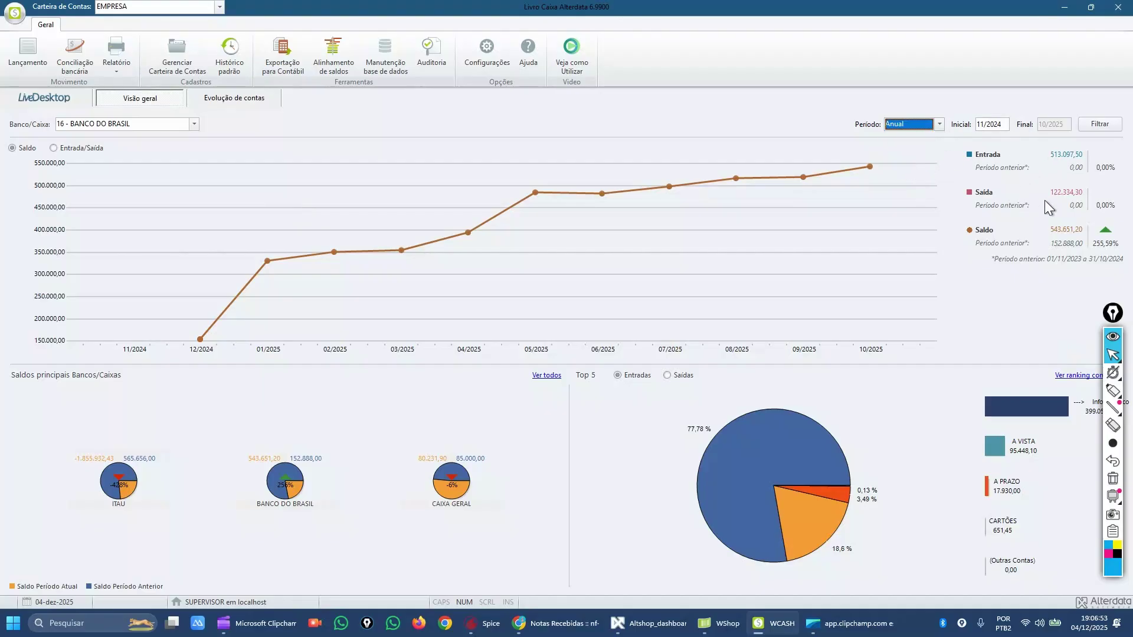
pyautogui.moveTo(1113, 319)
pyautogui.mouseDown()
pyautogui.moveTo(1124, 318)
pyautogui.moveTo(388, 352)
pyautogui.moveTo(23, 335)
pyautogui.mouseUp()
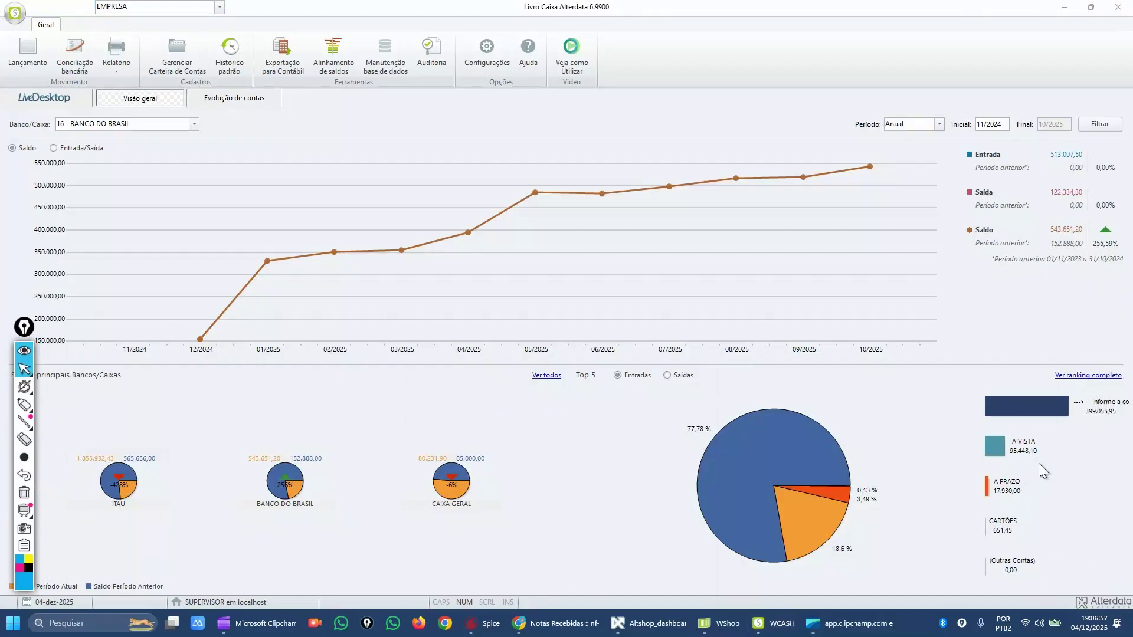
pyautogui.click(1091, 377)
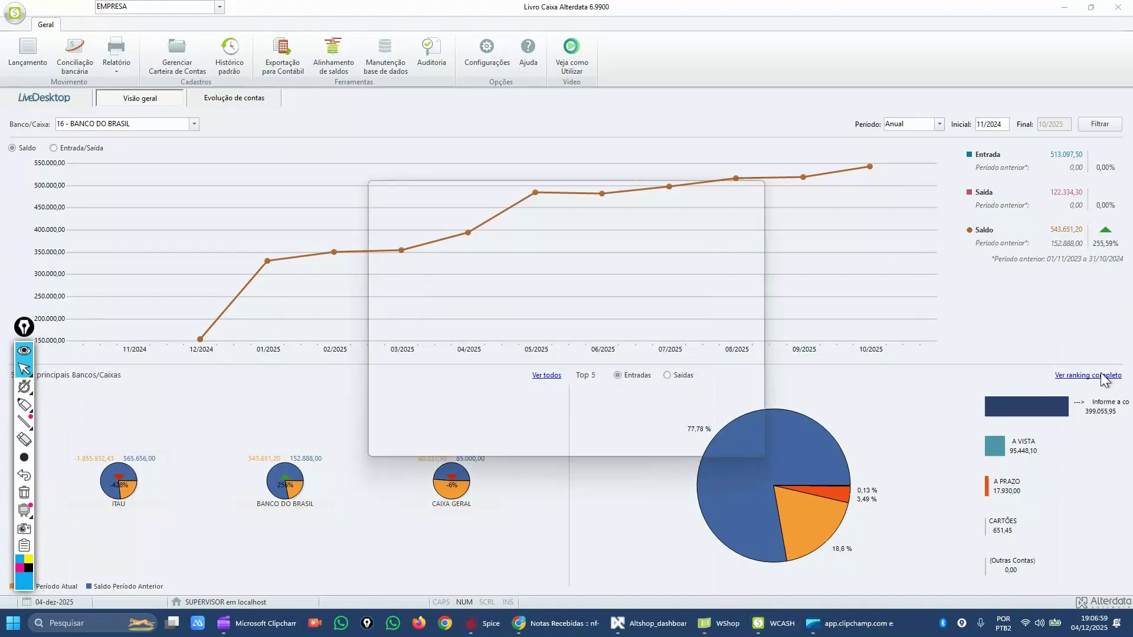
pyautogui.click(752, 191)
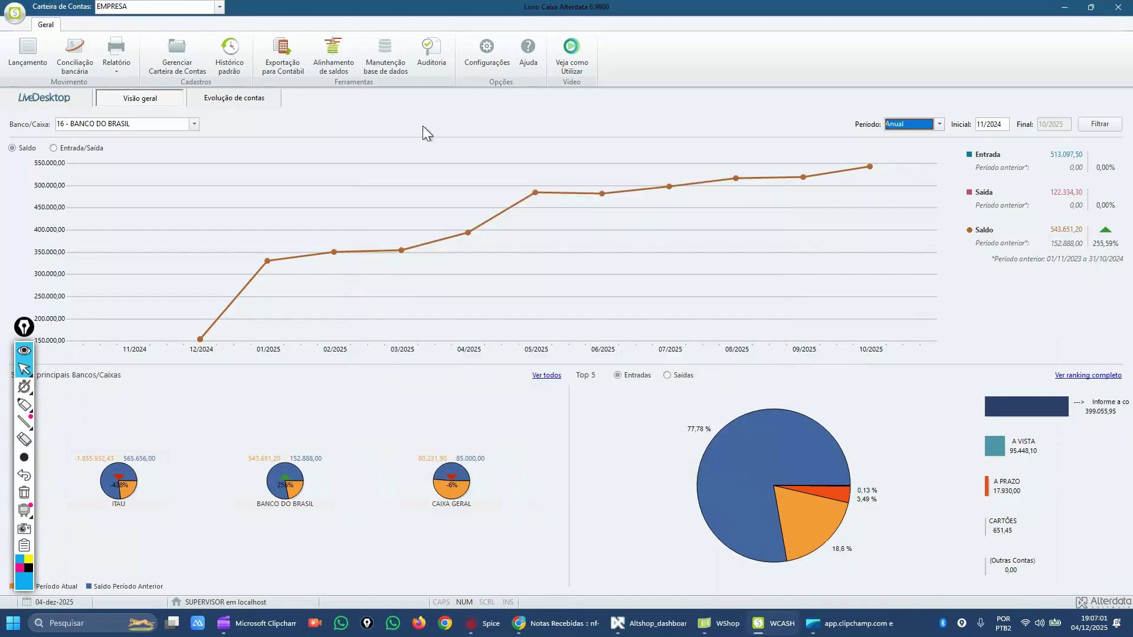
# View the Evolução de contas chart, and compare the Saldo and Entrada/Saída charts in Visão geral, ending on Entrada/Saída
pyautogui.click(234, 98)
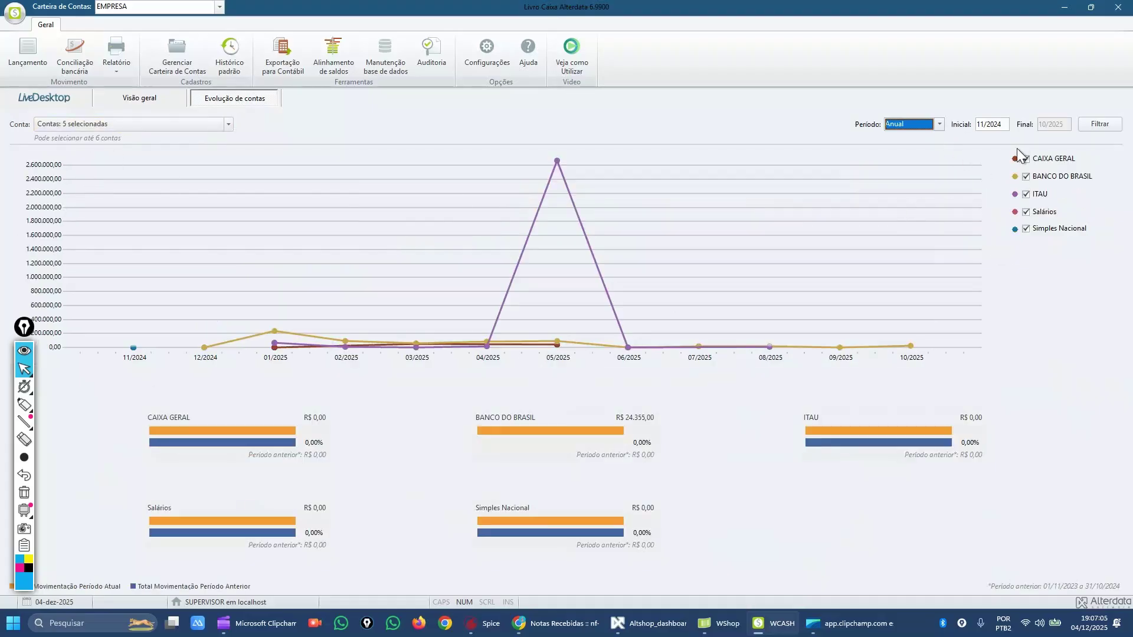
pyautogui.click(171, 100)
pyautogui.click(74, 151)
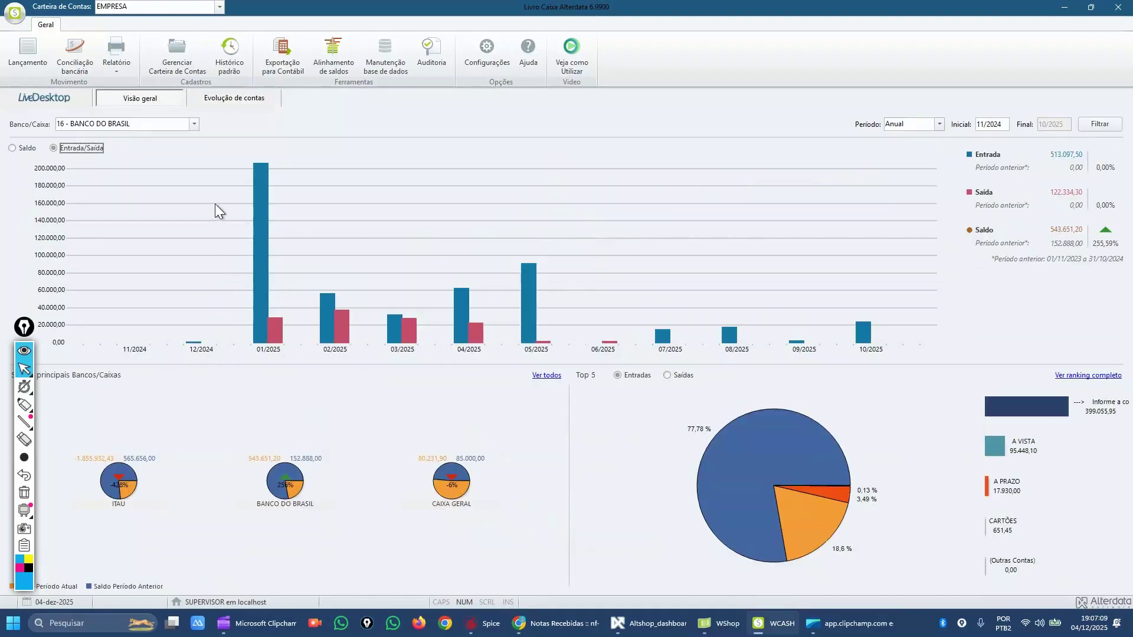
pyautogui.click(26, 148)
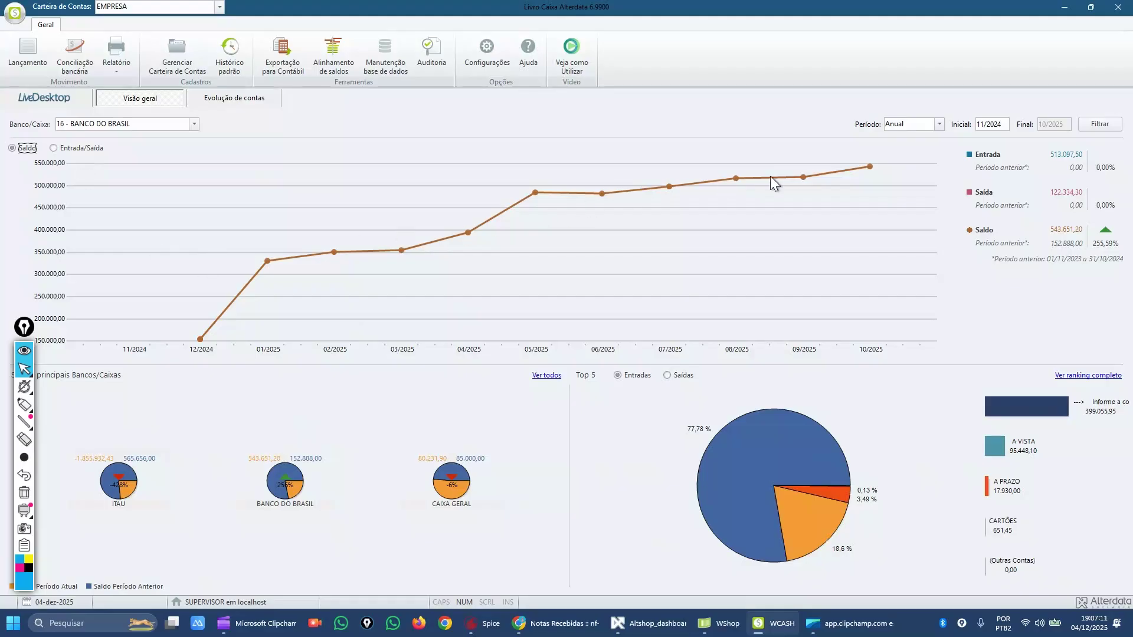
pyautogui.click(24, 421)
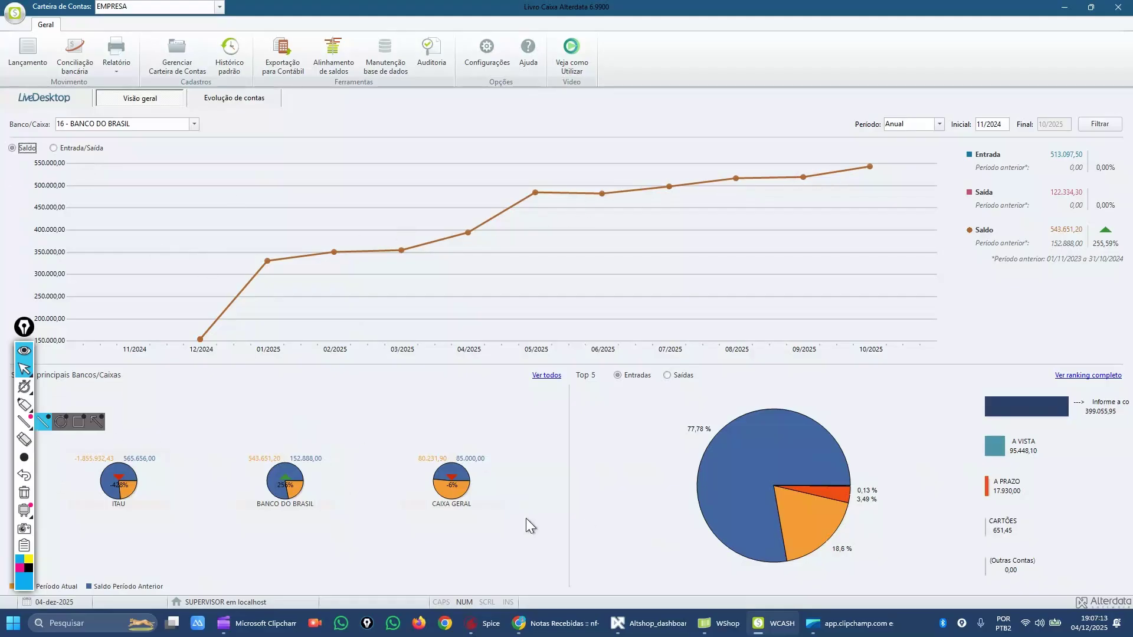
pyautogui.click(81, 148)
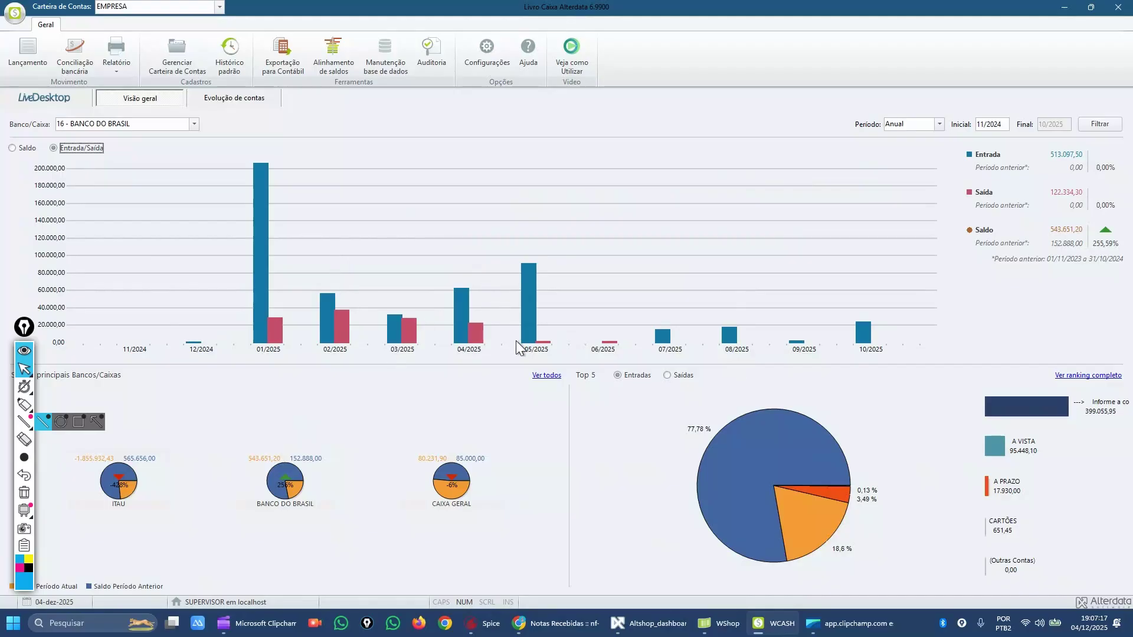
# View the complete list of main bank and cash balances, close it and switch to WShop
pyautogui.click(547, 376)
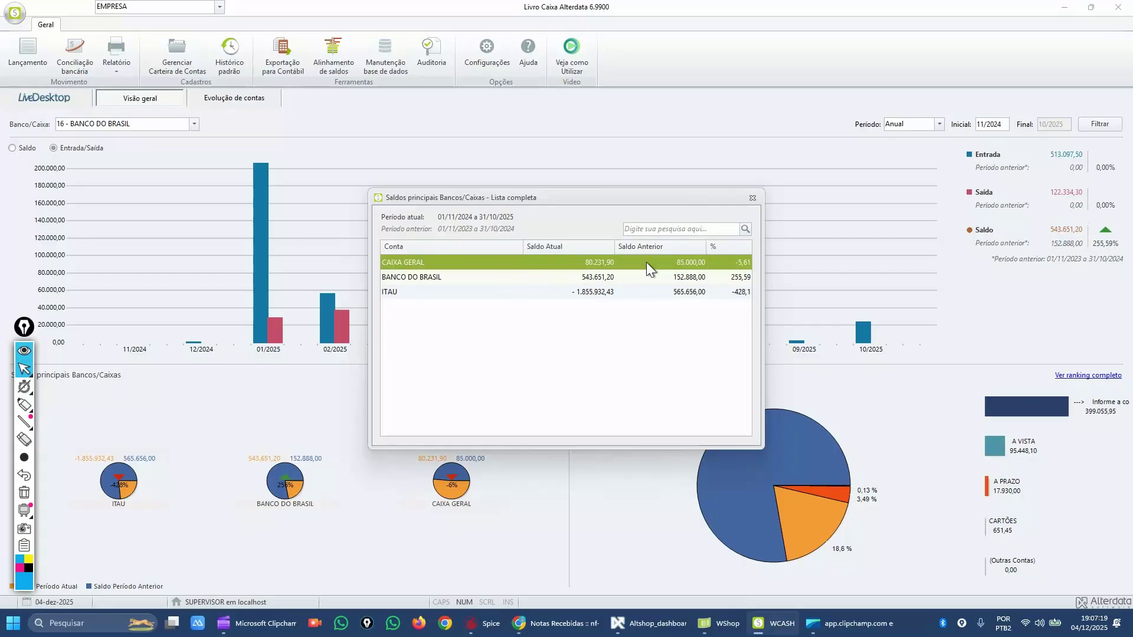
pyautogui.click(752, 199)
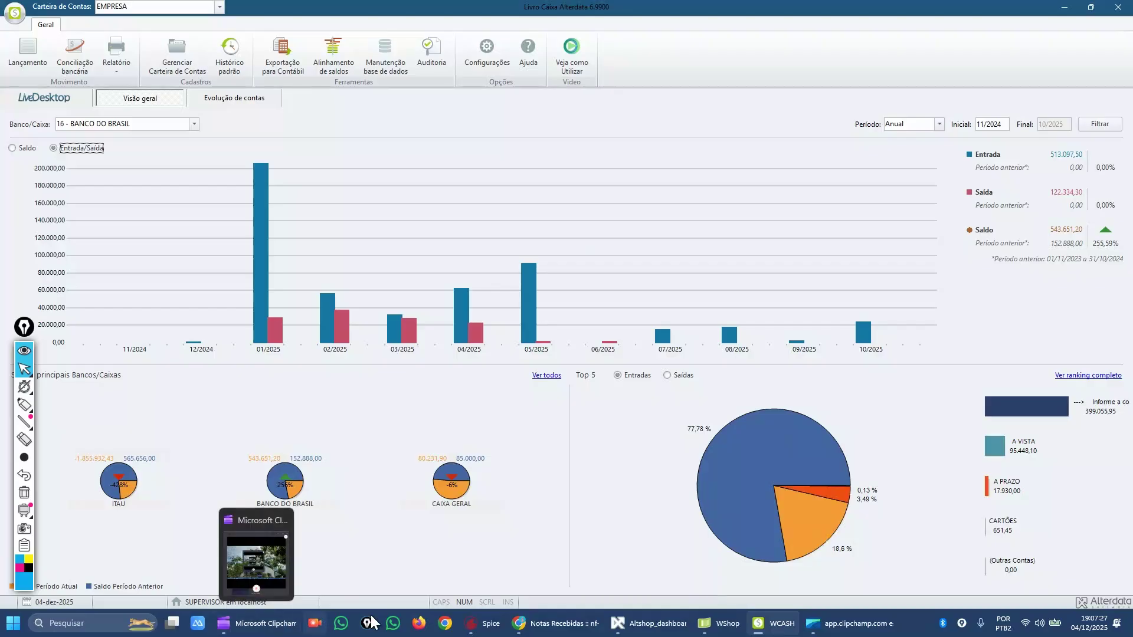
pyautogui.moveTo(725, 632)
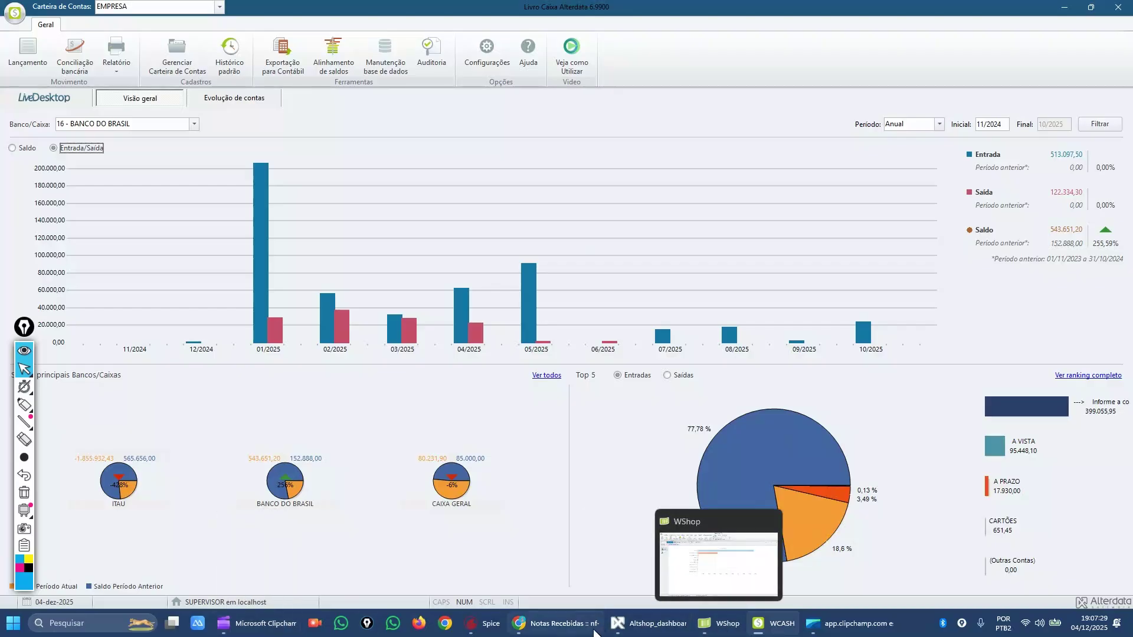
pyautogui.click(712, 627)
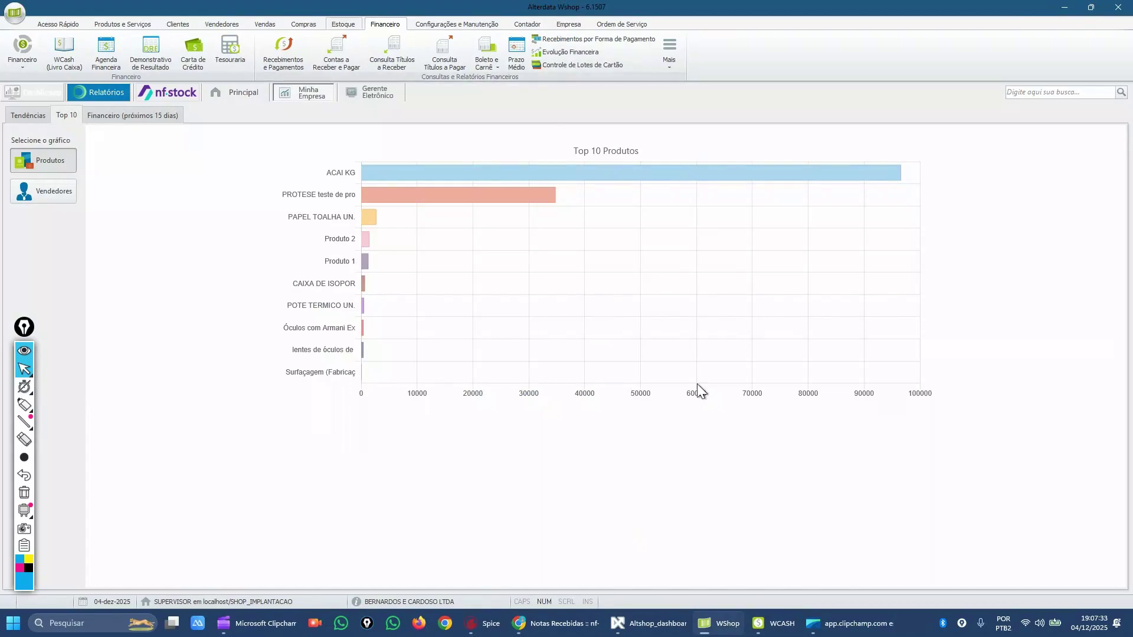
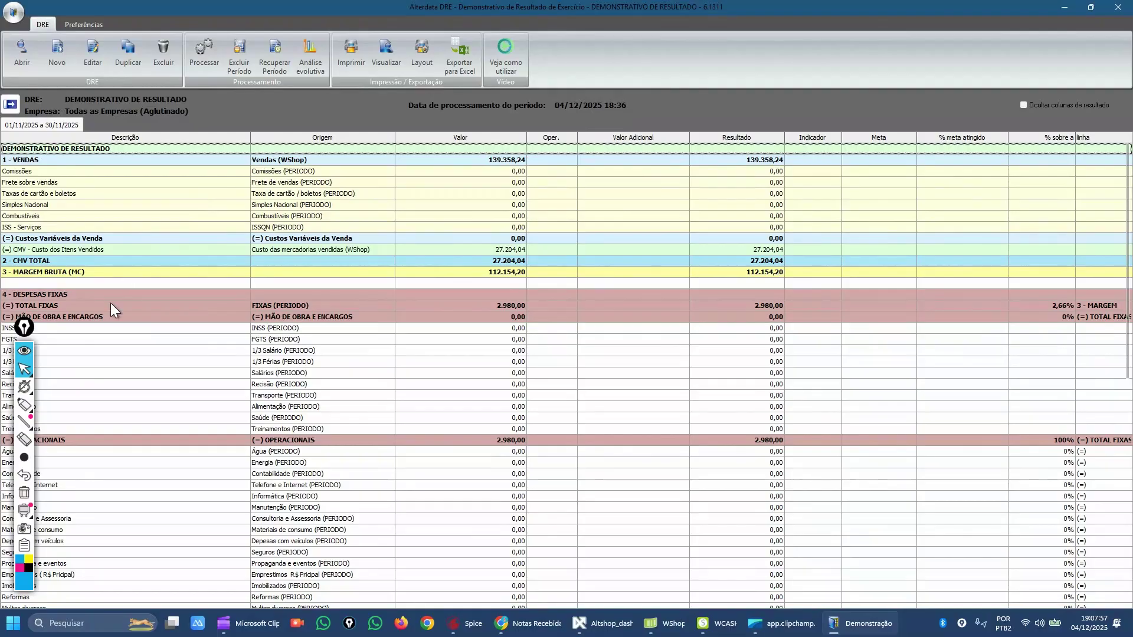
# Show the DRE line structure with its formulas down to the balance lines, and move the annotation toolbar clear of the line codes
pyautogui.click(10, 105)
pyautogui.scroll(-6, 207, 230)
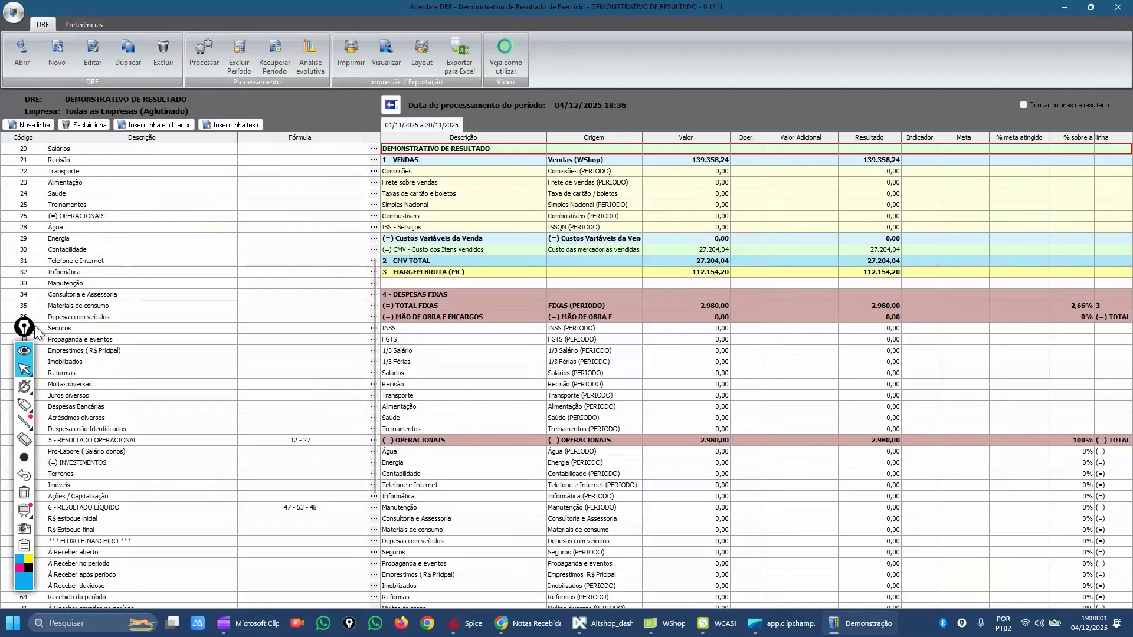
pyautogui.moveTo(25, 338); pyautogui.dragTo(1124, 295)
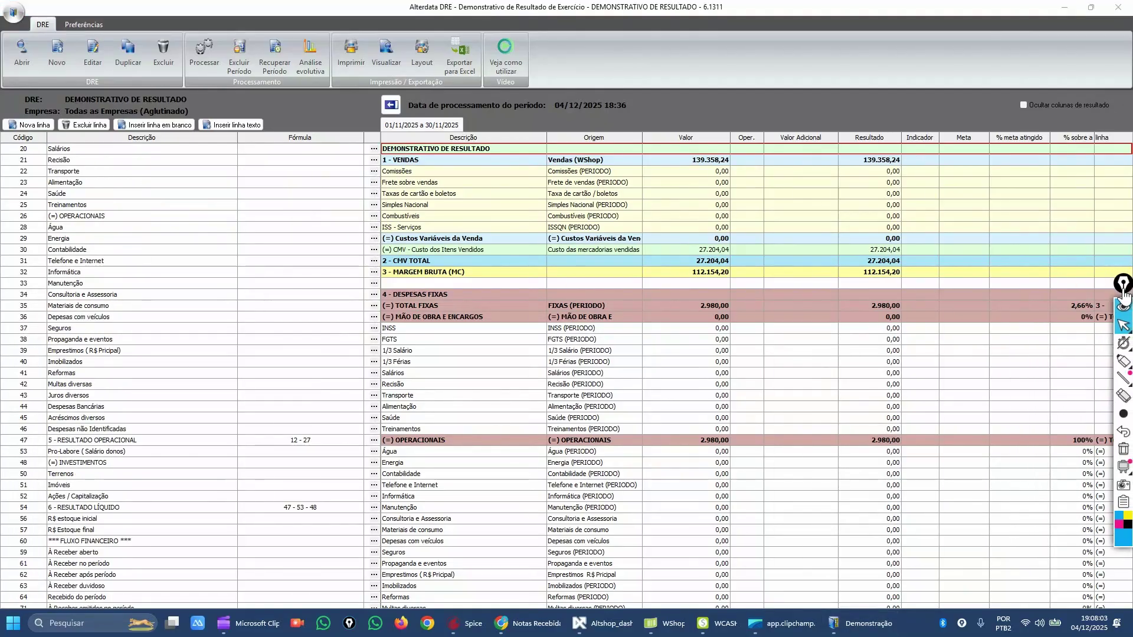
pyautogui.scroll(-6, 215, 359)
pyautogui.scroll(-1, 215, 358)
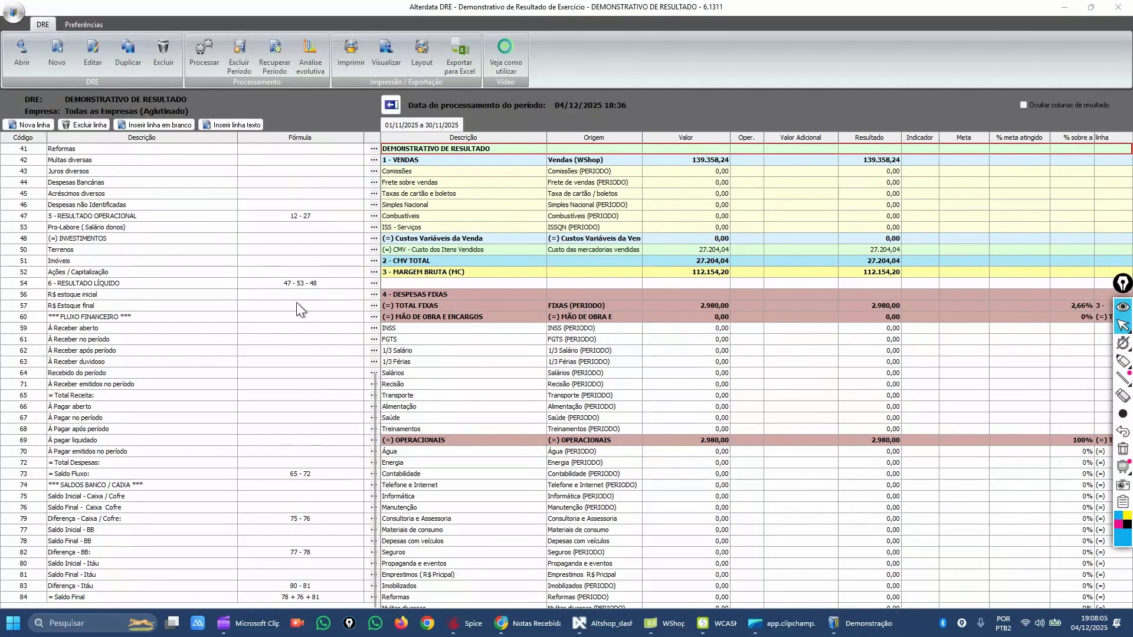
# Inspect the line composition of 6 - RESULTADO LÍQUIDO and close it without saving
pyautogui.click(301, 283)
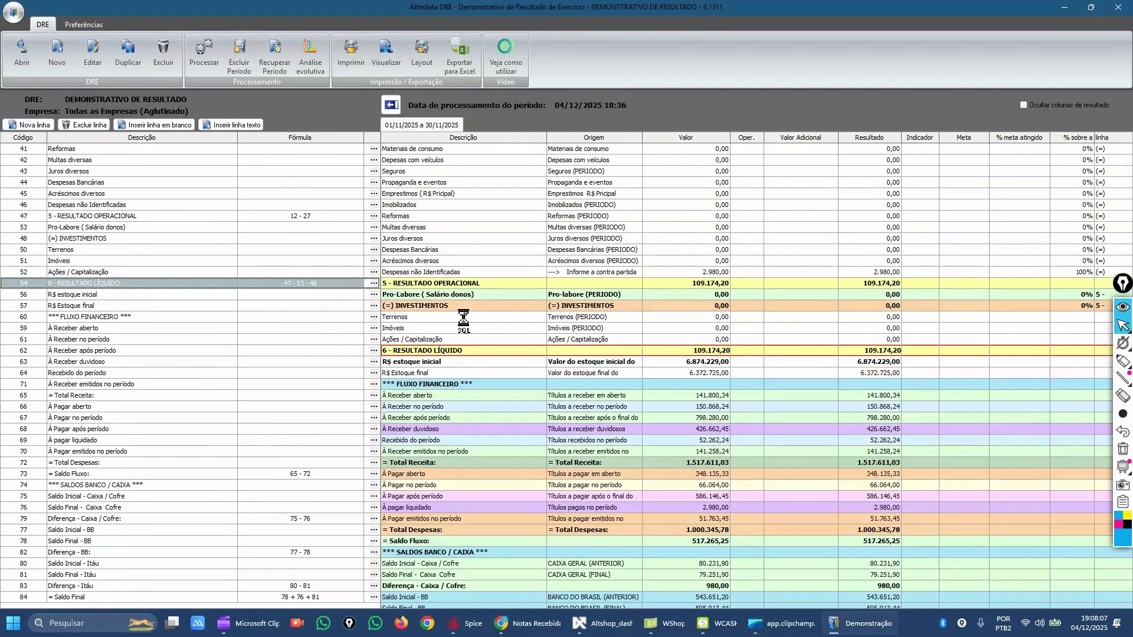
pyautogui.click(375, 283)
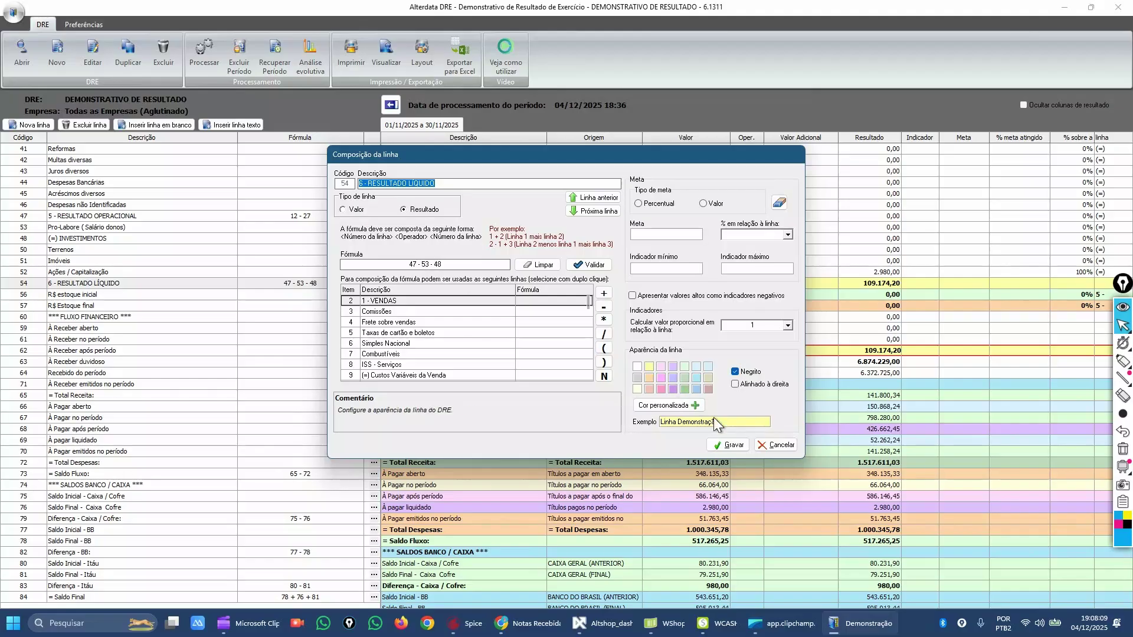
pyautogui.click(781, 445)
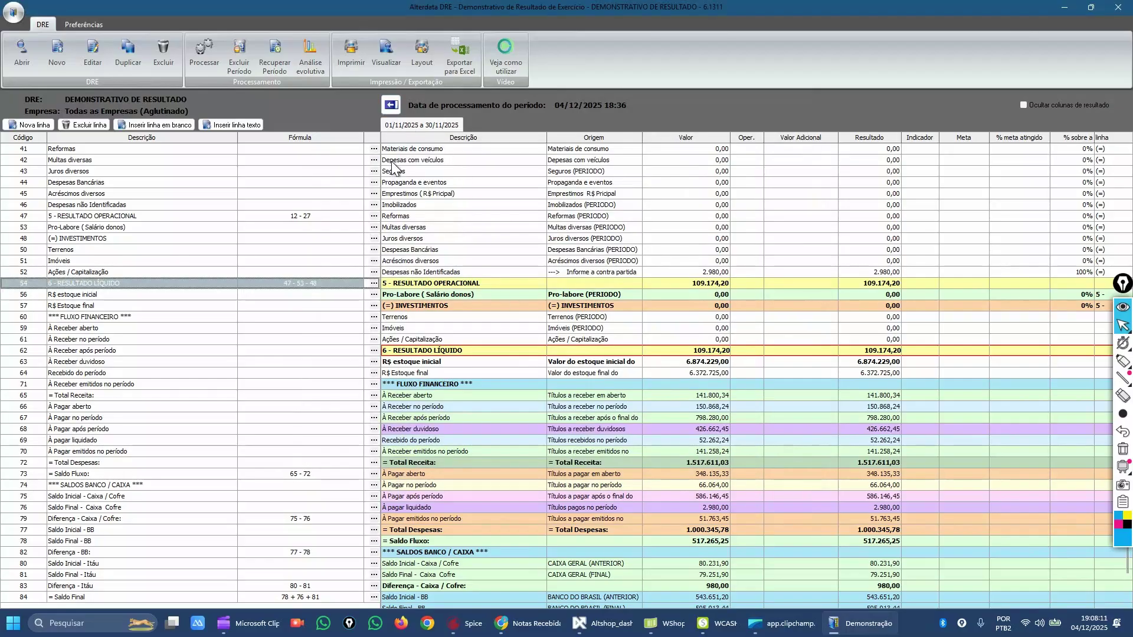
# Hide the line structure and review the DRE from VENDAS down to FLUXO FINANCEIRO, briefly showing the structure once more
pyautogui.click(391, 105)
pyautogui.scroll(11, 315, 265)
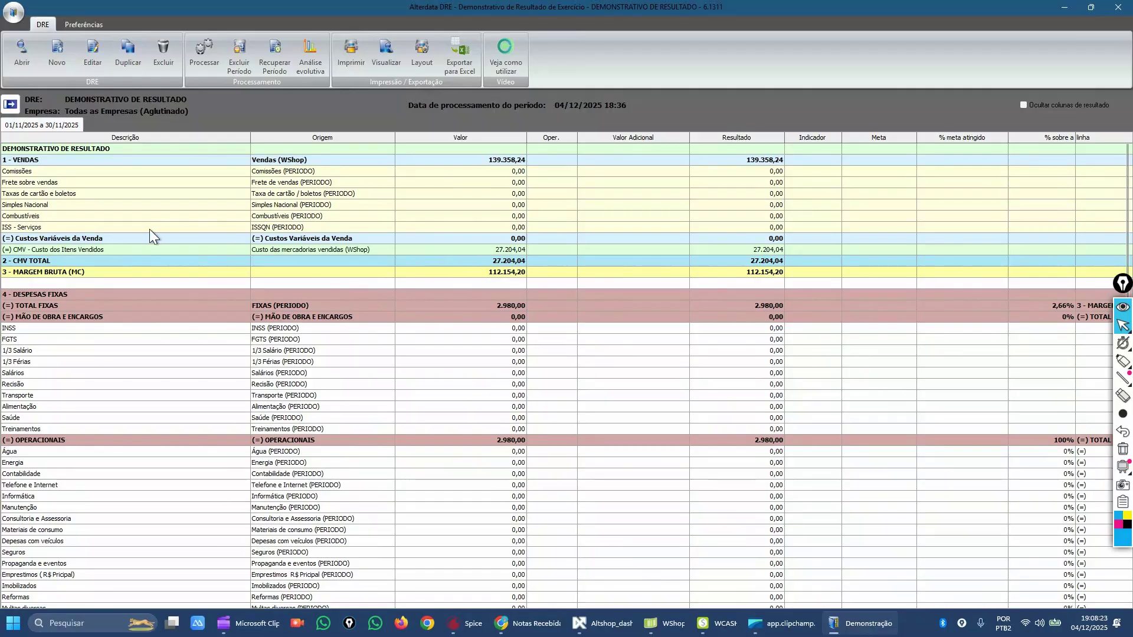
pyautogui.scroll(-4, 454, 286)
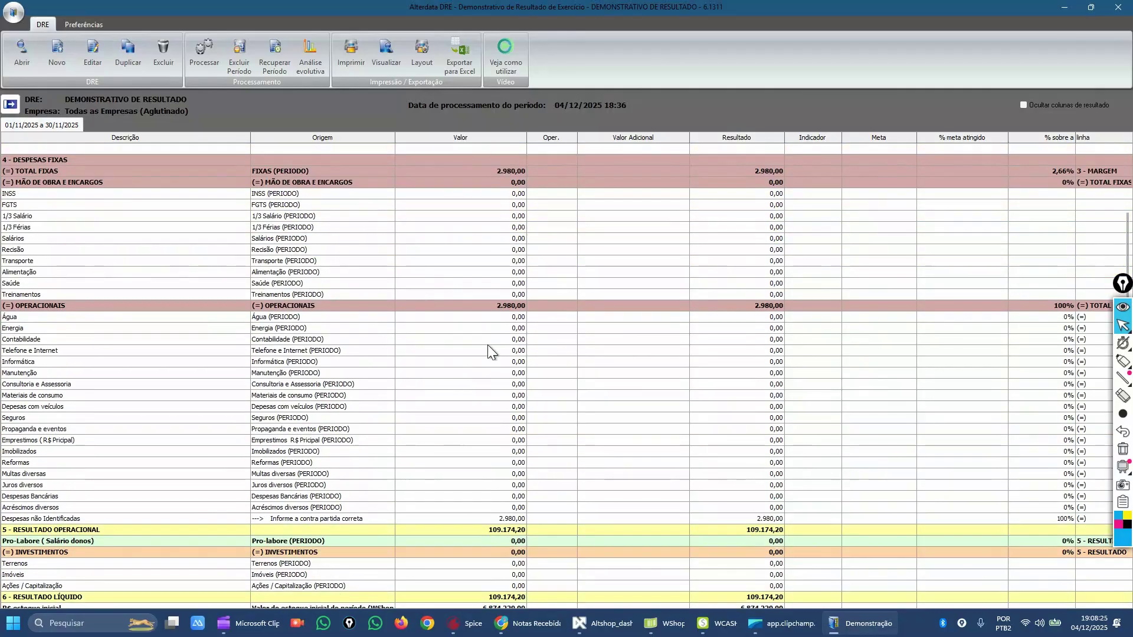
pyautogui.scroll(-4, 132, 241)
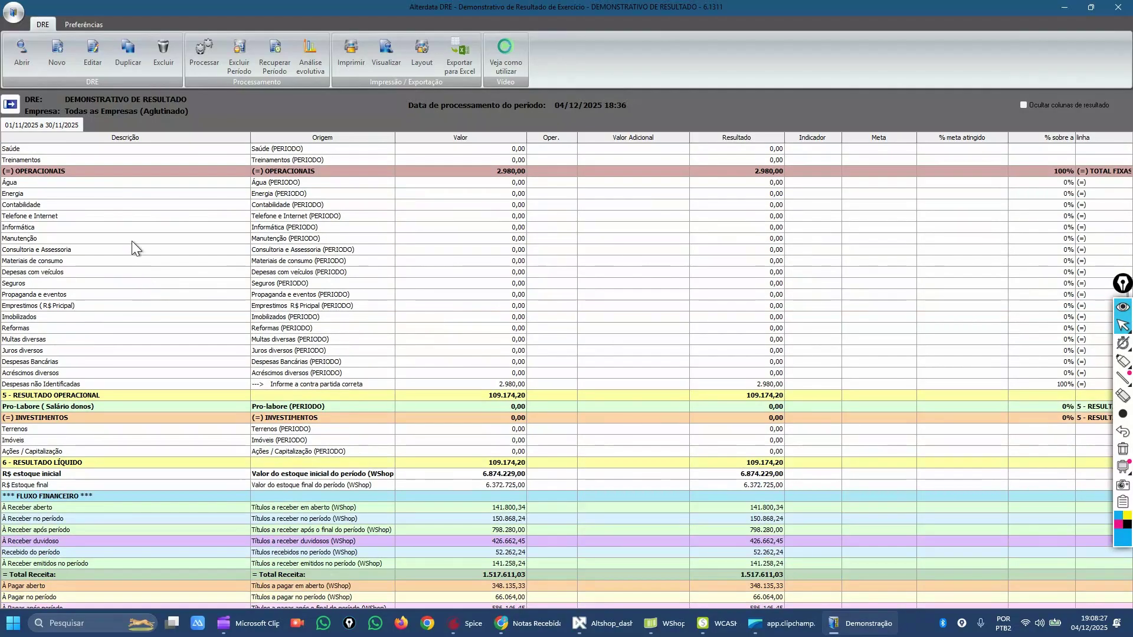
pyautogui.scroll(8, 133, 239)
pyautogui.scroll(-9, 184, 347)
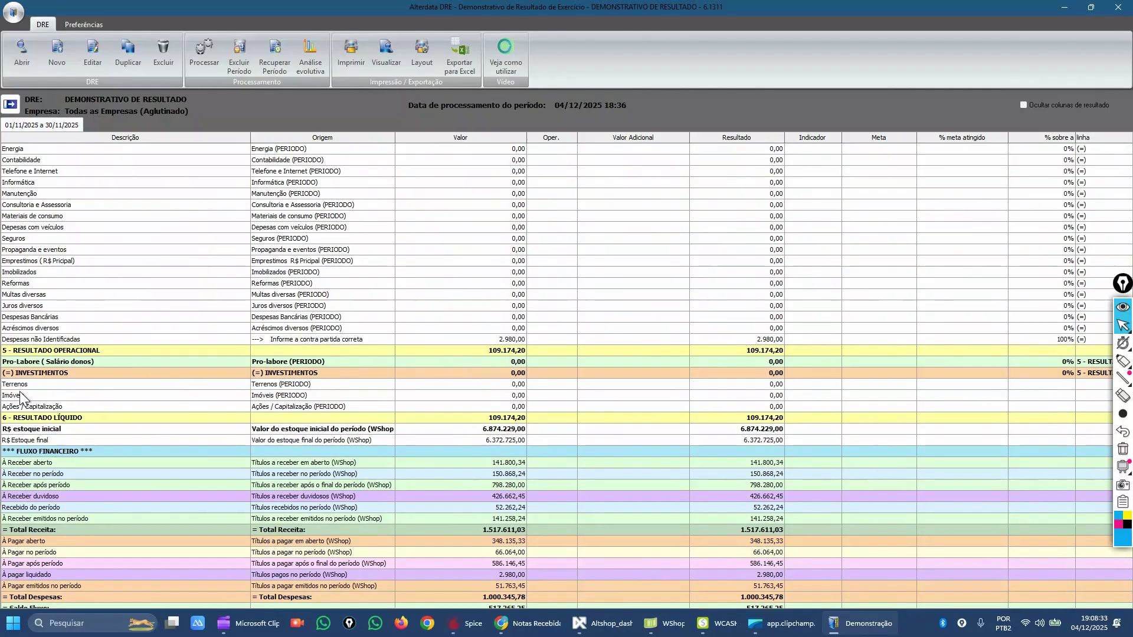
pyautogui.click(10, 103)
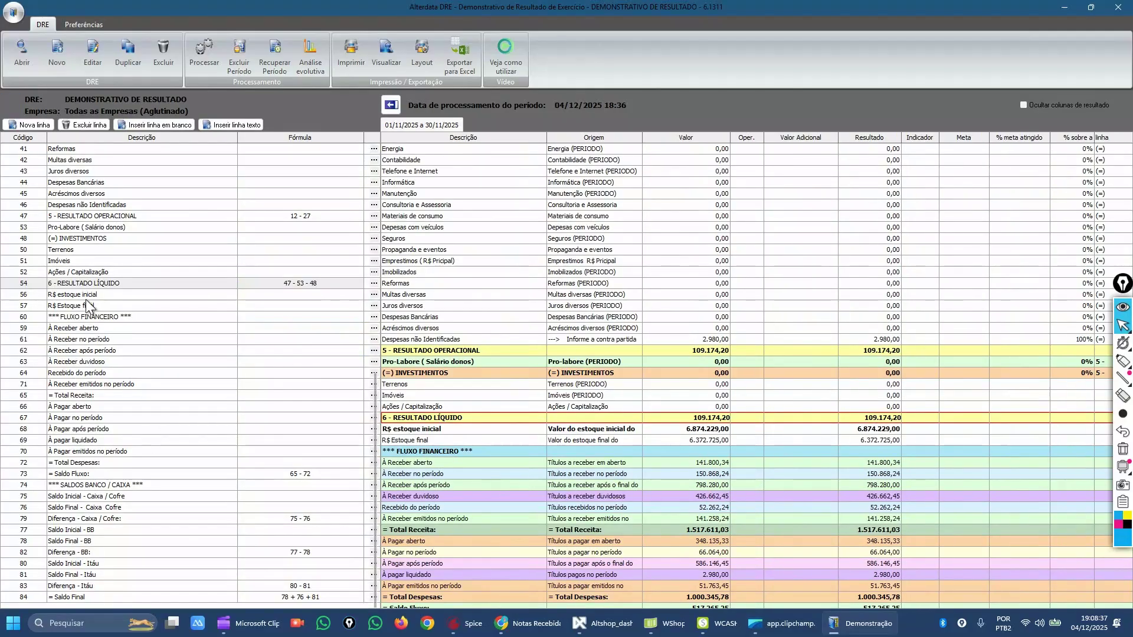
pyautogui.click(395, 107)
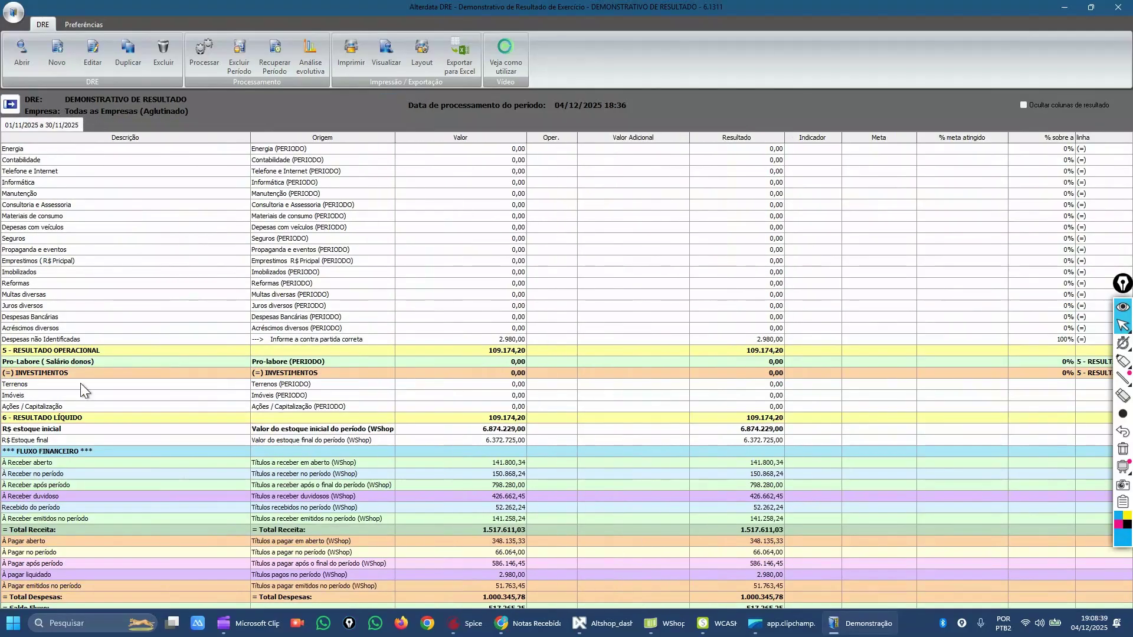